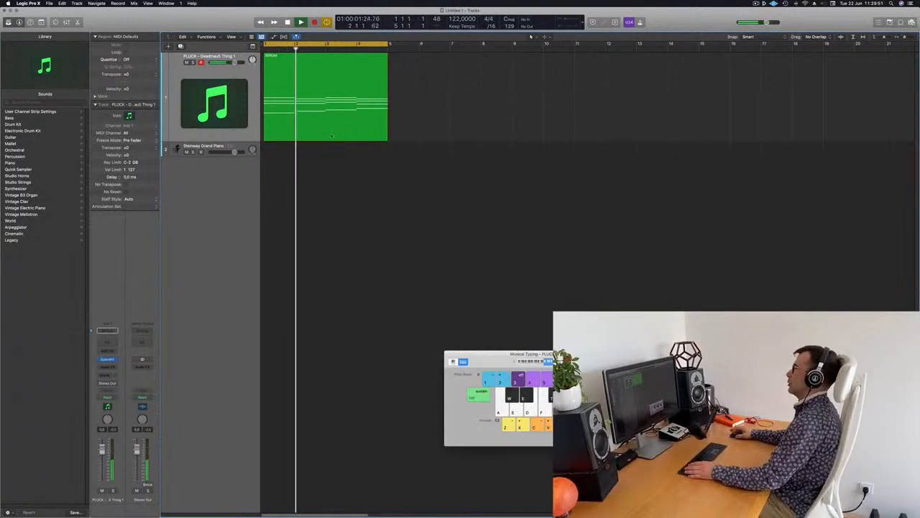
# - Stop playback and place a copy of the four-bar SERUM chord region at bar 15 on the same track
pyautogui.click(232, 78)
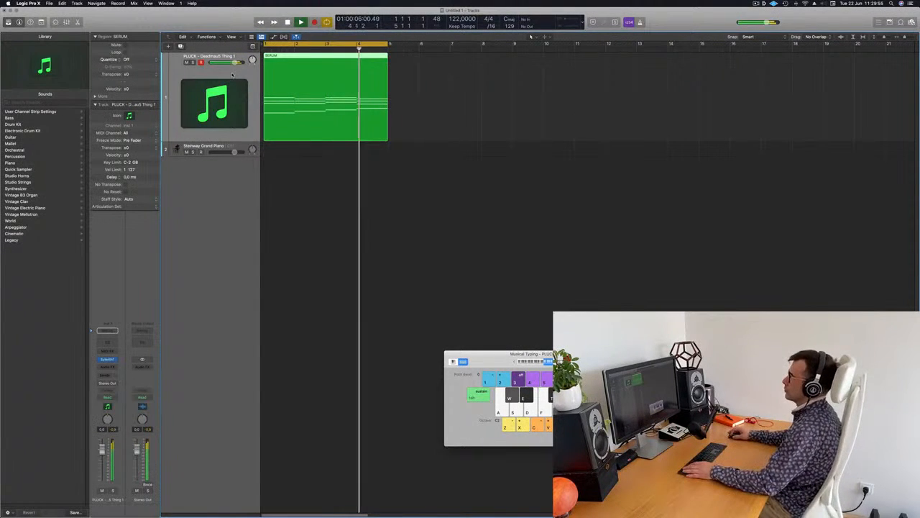
pyautogui.press('space')
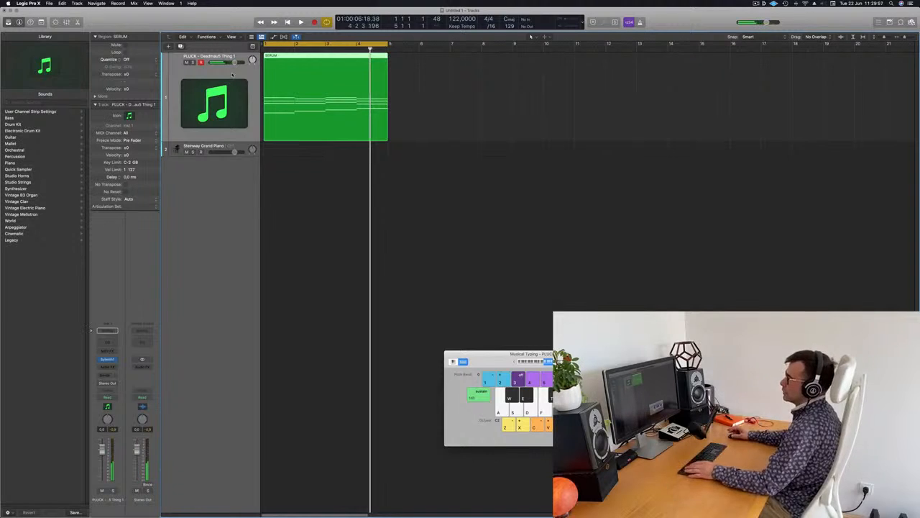
pyautogui.press('super+Left')
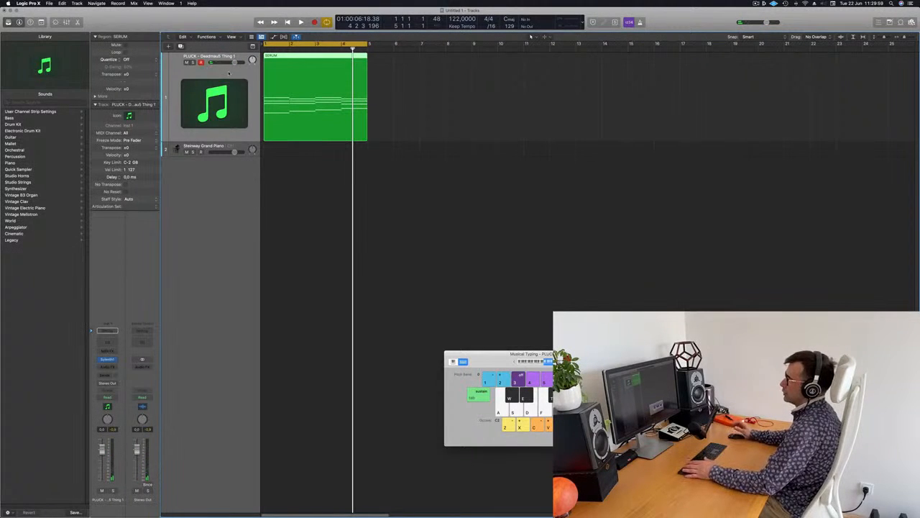
pyautogui.moveTo(324, 58); pyautogui.dragTo(691, 56)
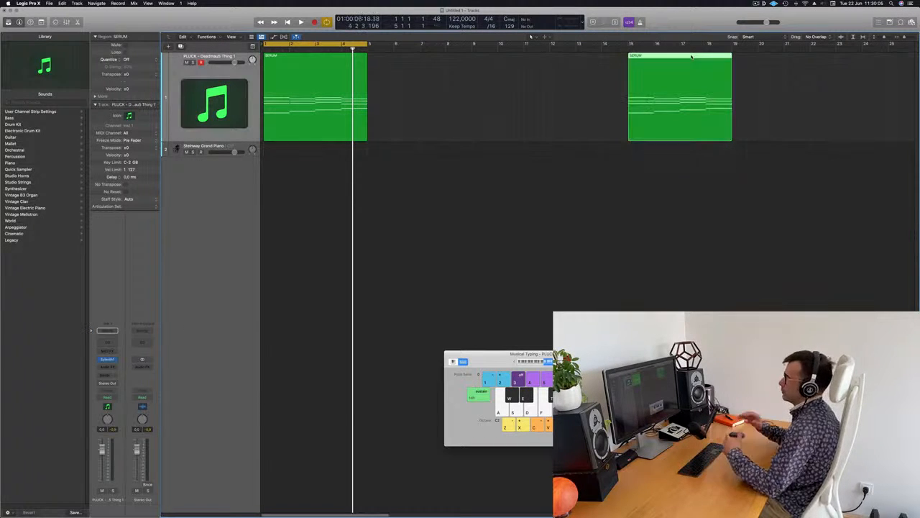
# - Open the original SERUM region at bar 1 in the Piano Roll and enlarge the editor area
pyautogui.click(286, 62)
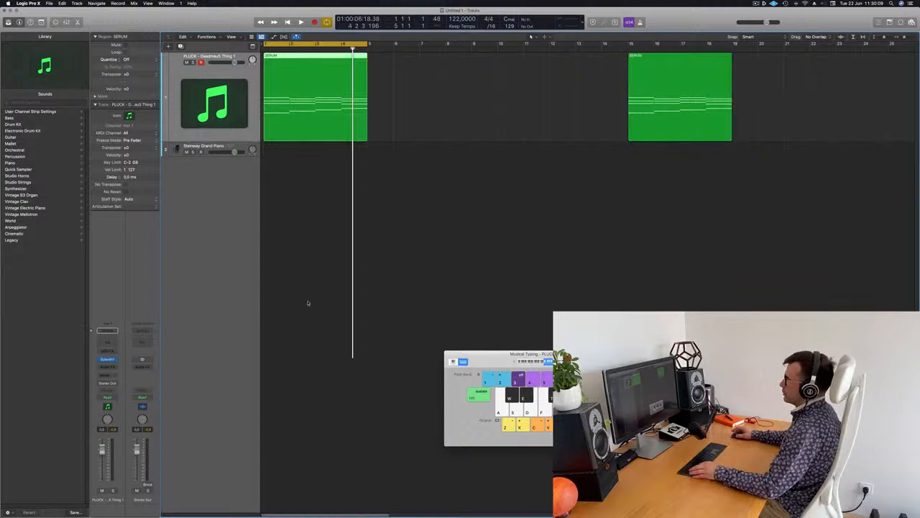
pyautogui.press('p')
pyautogui.press('z')
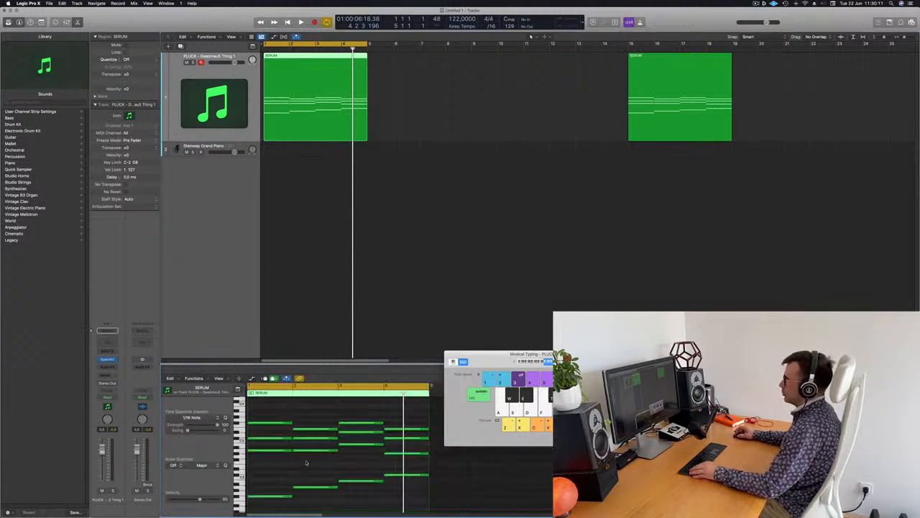
pyautogui.moveTo(404, 363); pyautogui.dragTo(405, 227)
pyautogui.hscroll(1, 311, 403)
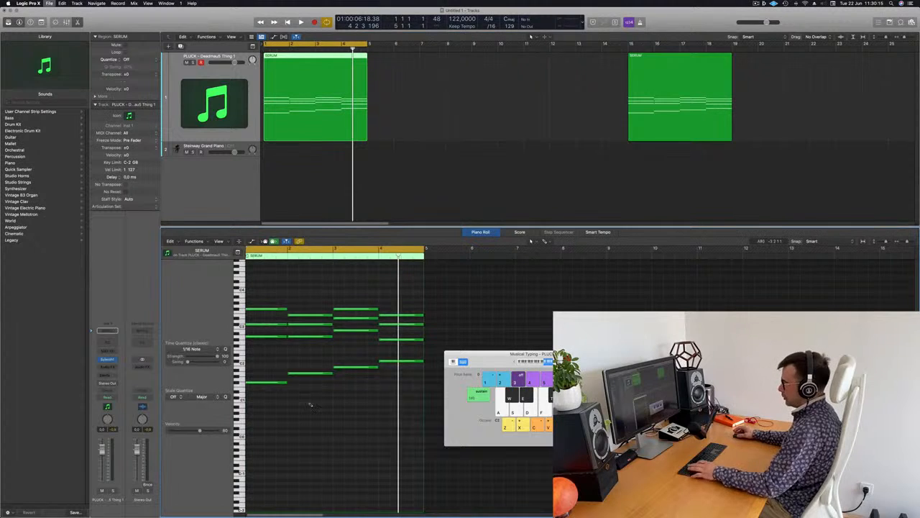
# - Shorten all the sustained chord notes together into short stabs at the start of each bar
pyautogui.press('super+a')
pyautogui.press('super+s')
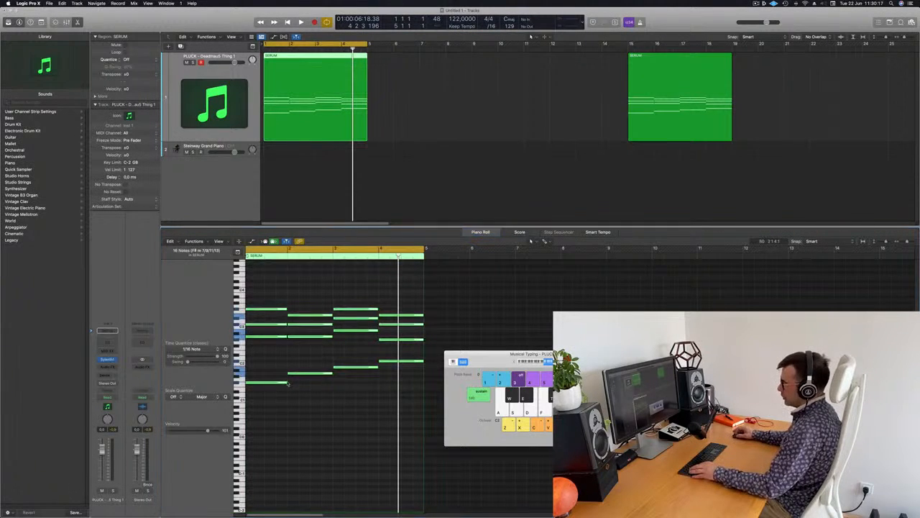
pyautogui.press('Escape')
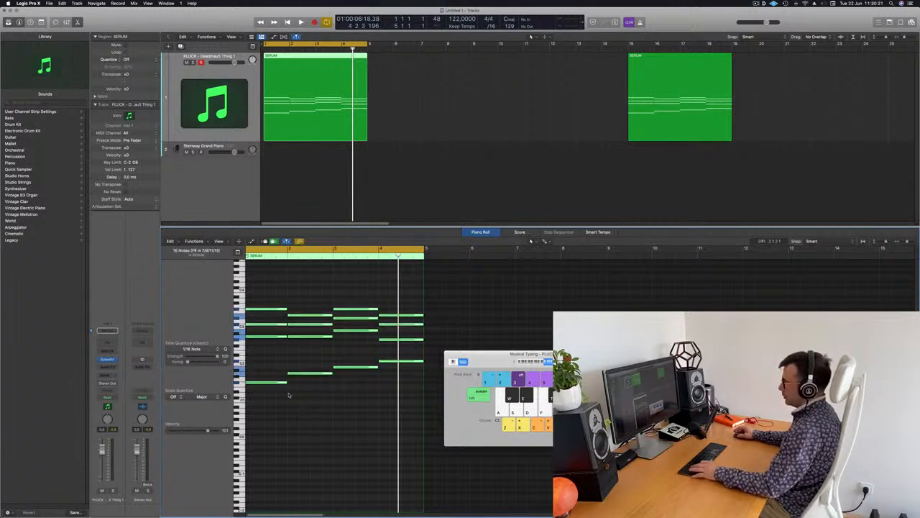
pyautogui.moveTo(285, 382); pyautogui.dragTo(256, 392)
pyautogui.press('super+Right')
pyautogui.press('super+Right')
pyautogui.hscroll(-5, 325, 310)
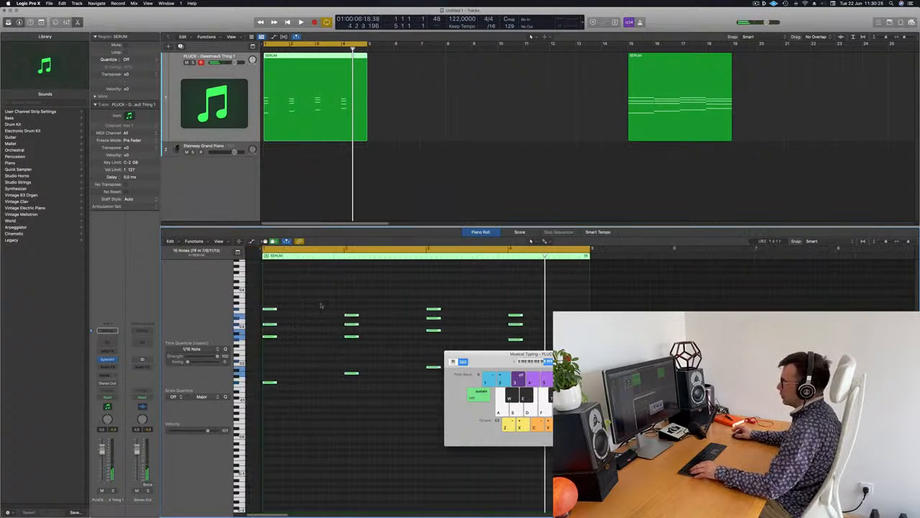
# - Copy the chord stabs along each bar until every bar holds four consecutive stabs
pyautogui.moveTo(257, 310); pyautogui.dragTo(284, 310)
pyautogui.press('super+a')
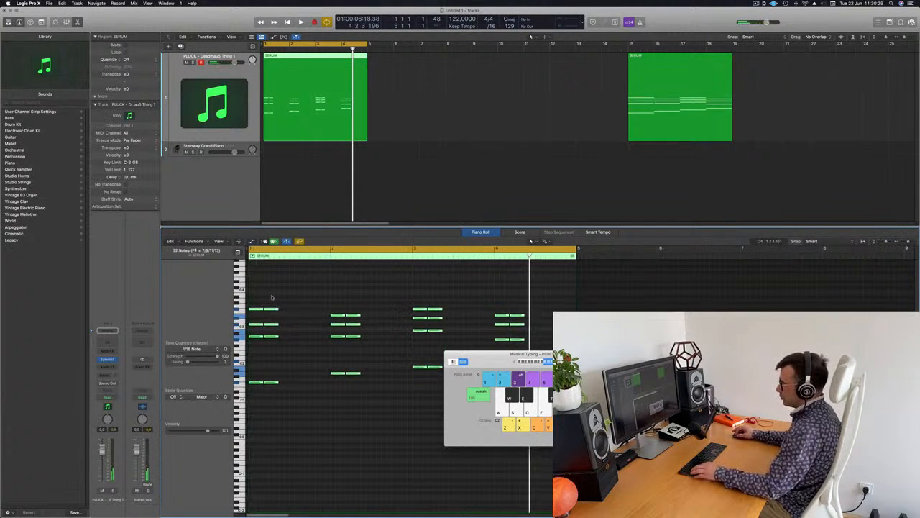
pyautogui.click(257, 309)
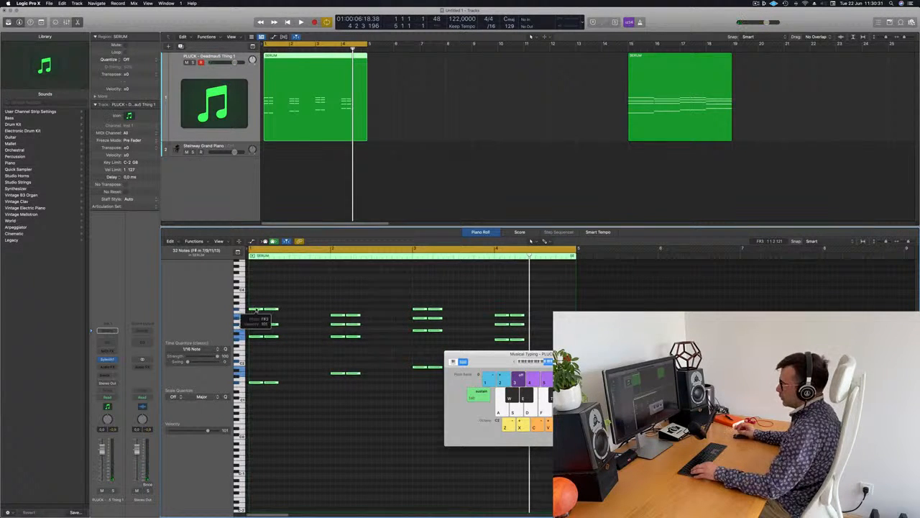
pyautogui.moveTo(256, 310); pyautogui.dragTo(289, 313)
# - Add two shorter chord hits after the four stabs in every bar and audition the loop
pyautogui.press('space')
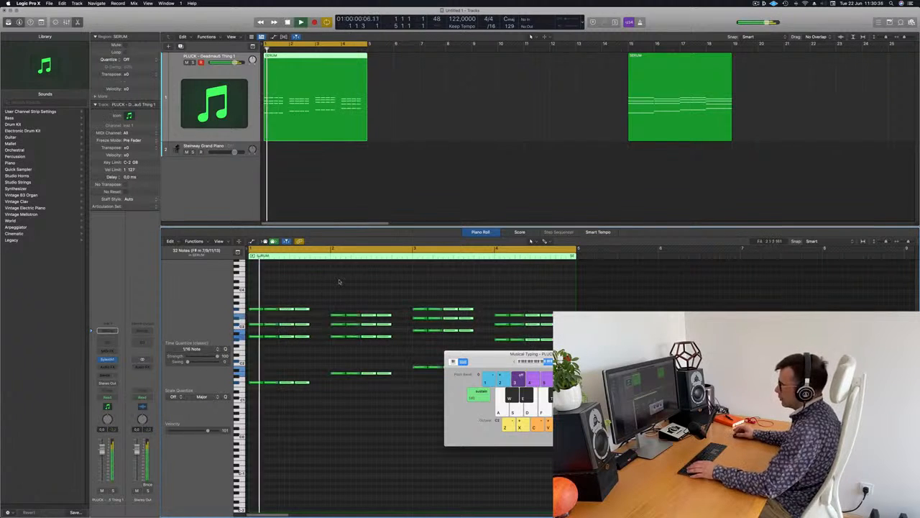
pyautogui.press('space')
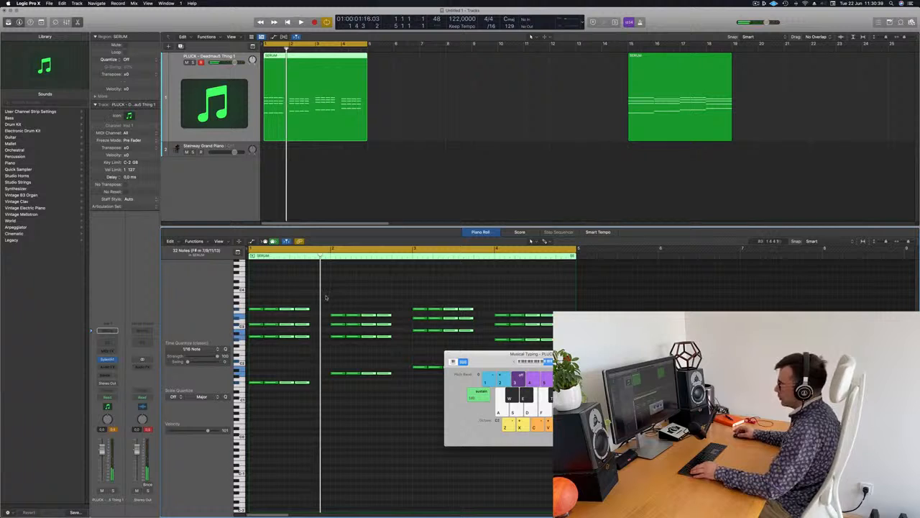
pyautogui.moveTo(285, 311); pyautogui.dragTo(329, 310)
pyautogui.press('space')
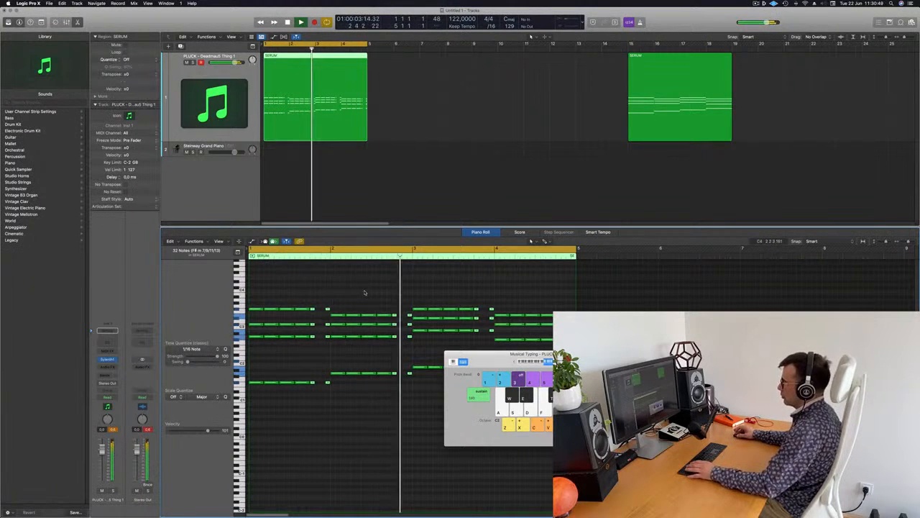
pyautogui.scroll(-5, 365, 293)
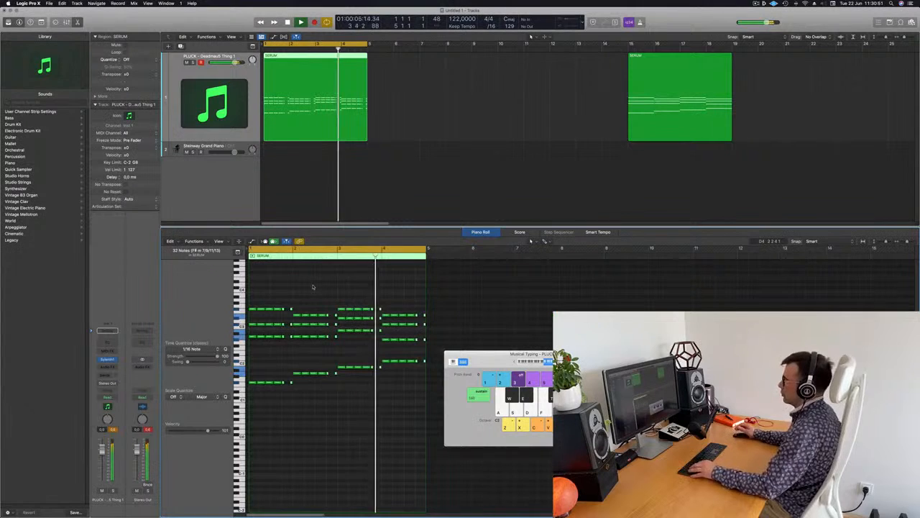
pyautogui.click(473, 131)
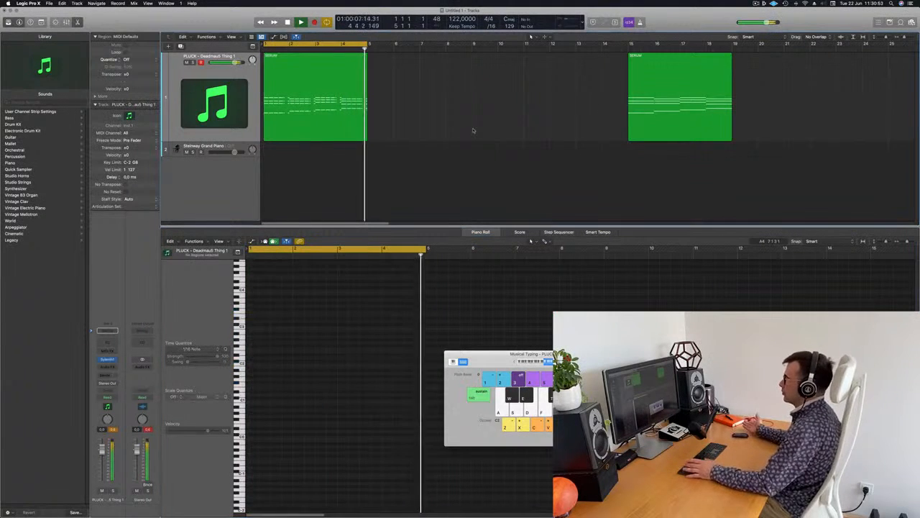
pyautogui.press('space')
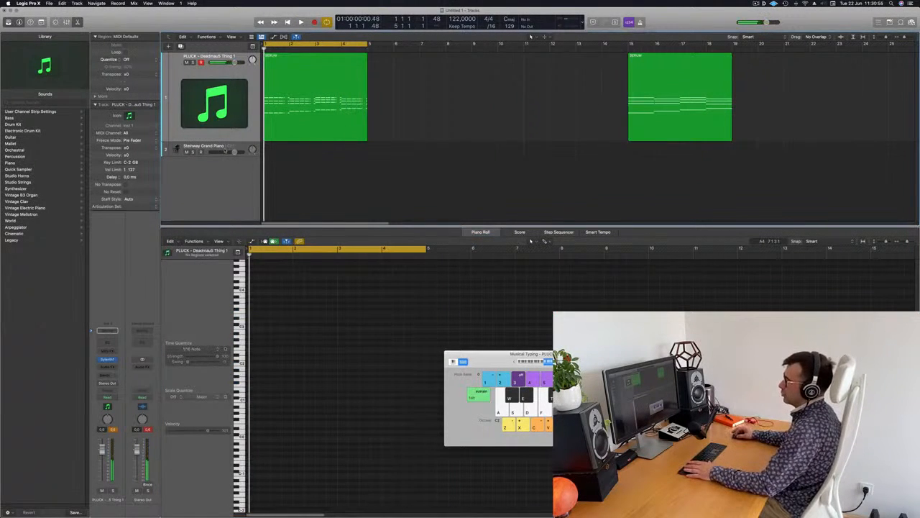
# - Replace the Sampler on the Steinway Grand Piano track with Drum Machine Designer
pyautogui.click(225, 150)
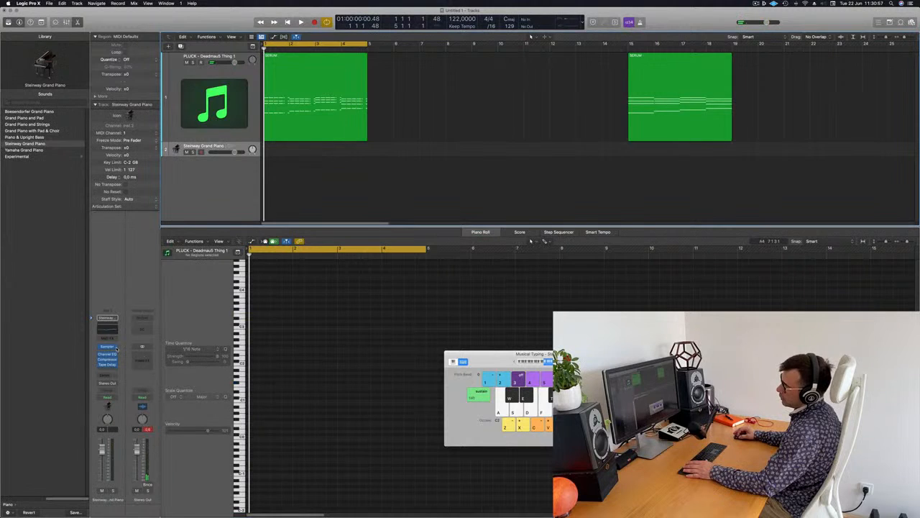
pyautogui.click(117, 349)
pyautogui.click(143, 491)
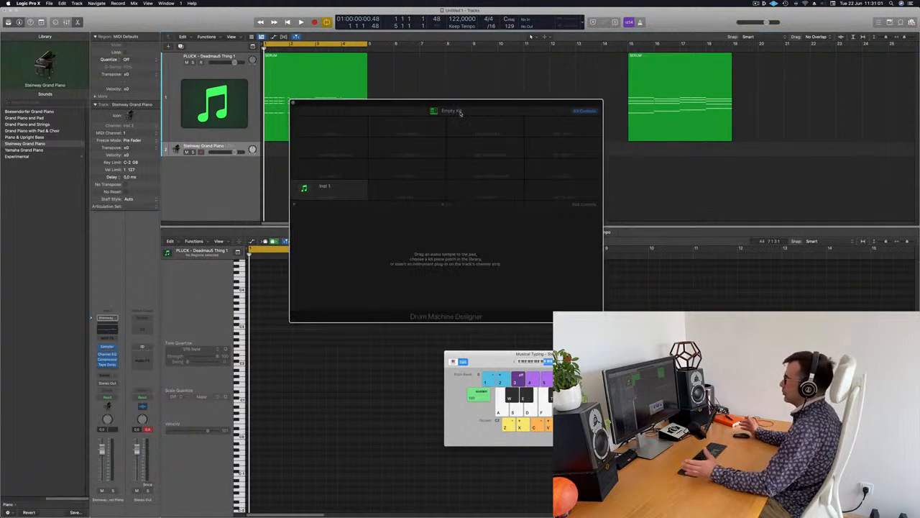
pyautogui.moveTo(486, 103); pyautogui.dragTo(513, 96)
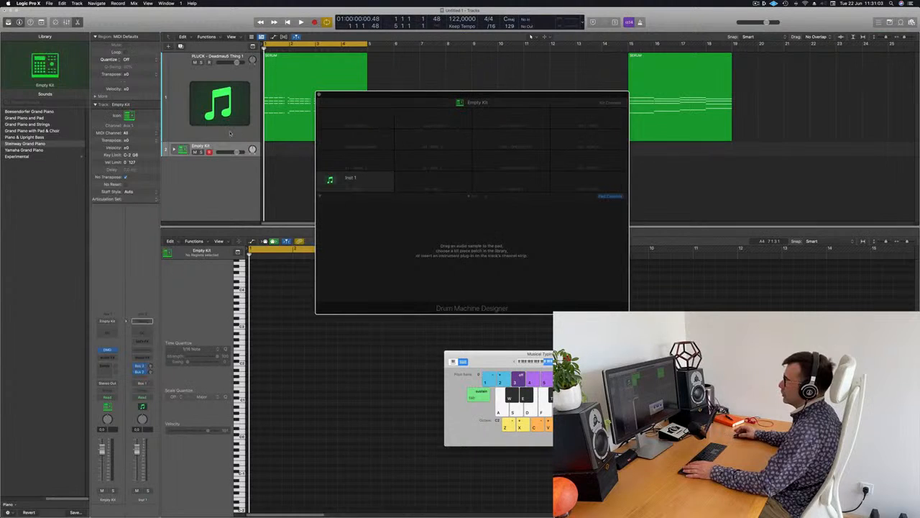
# - Load the Deep Tech kit on the drum track and move the plug-in window clear of the chord regions
pyautogui.click(222, 150)
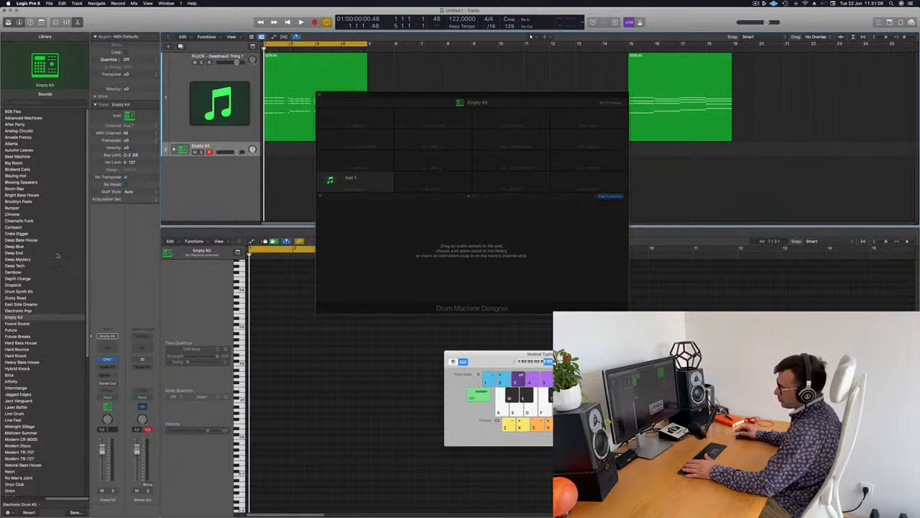
pyautogui.click(15, 266)
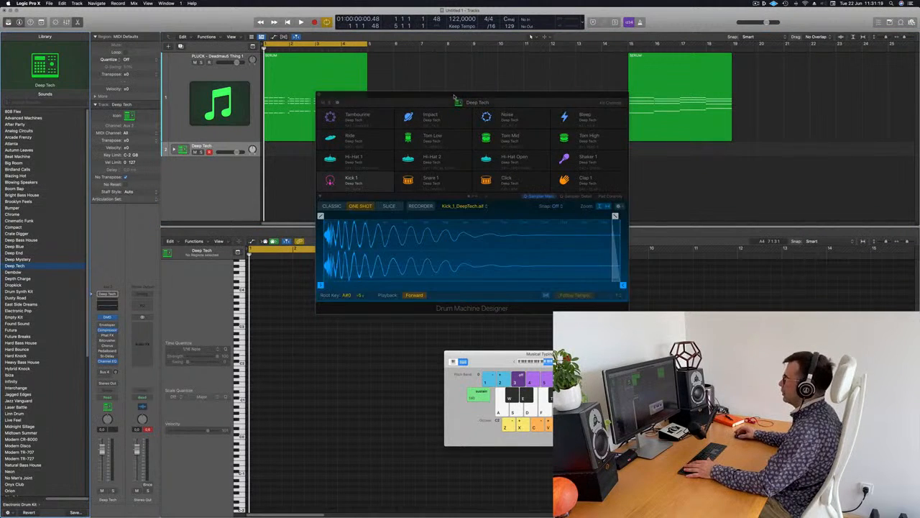
pyautogui.moveTo(512, 95); pyautogui.dragTo(672, 148)
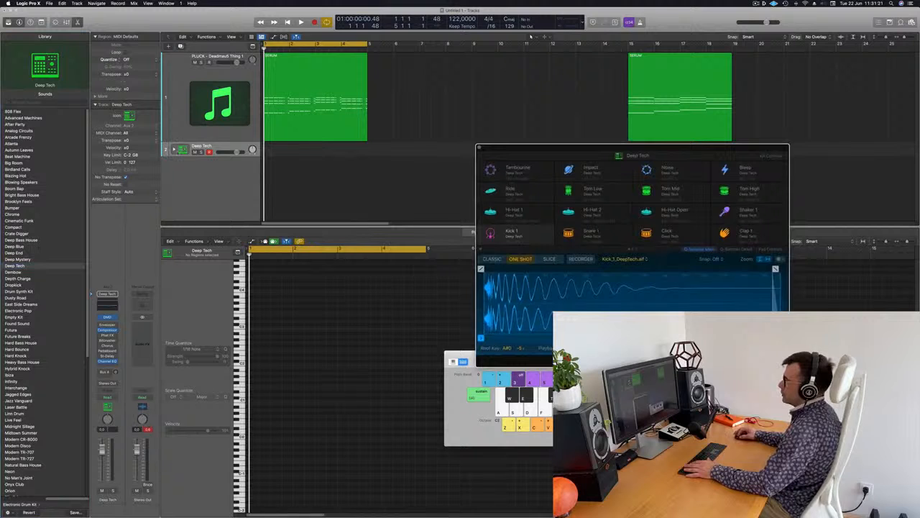
# - Expand the Deep Tech kit's subtracks, audition the chord loop and lower the PLUCK track's volume
pyautogui.click(316, 71)
pyautogui.press('space')
pyautogui.press('space')
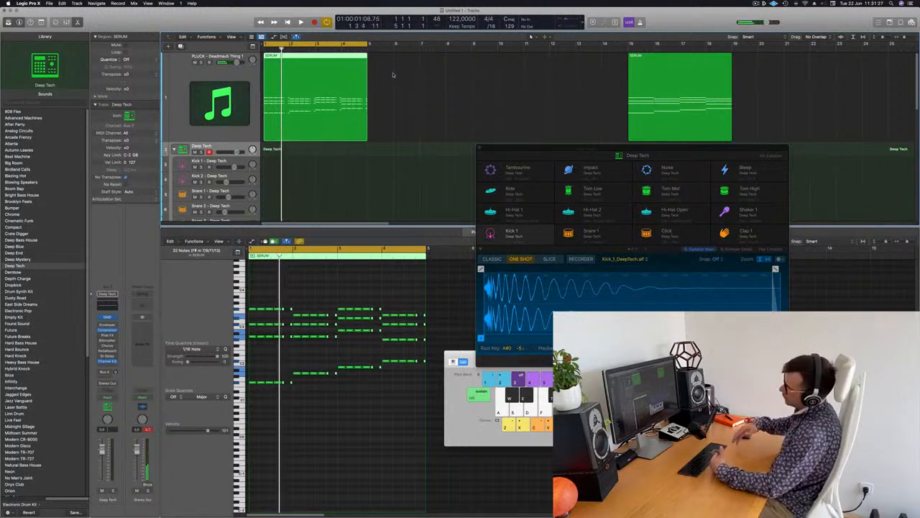
pyautogui.press('space')
pyautogui.press('Up')
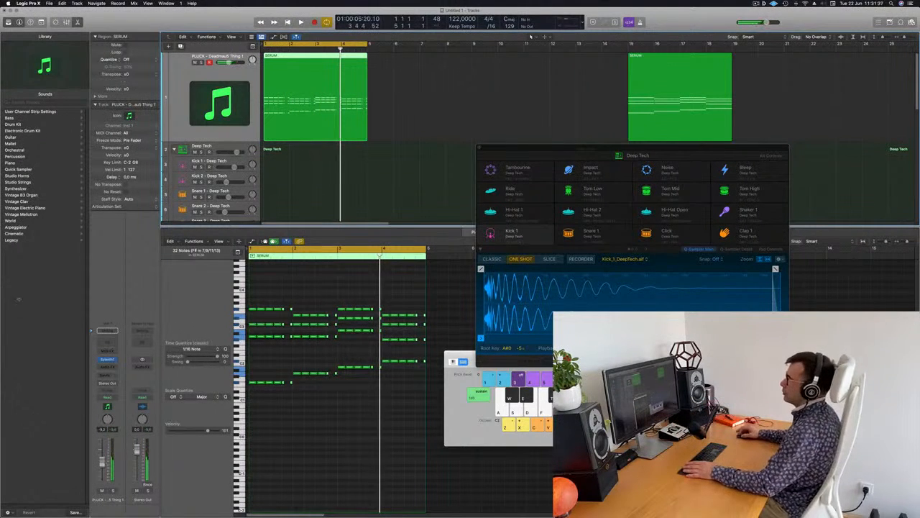
pyautogui.click(403, 73)
pyautogui.moveTo(303, 93); pyautogui.dragTo(310, 79)
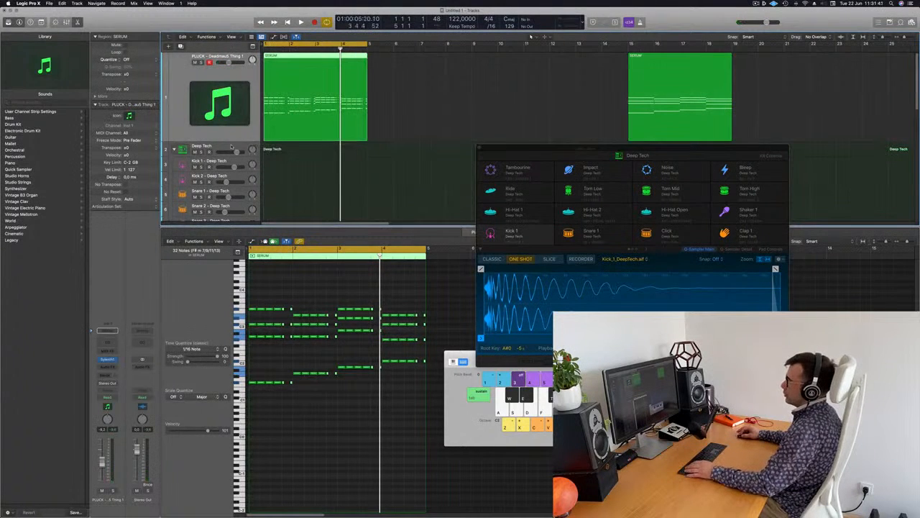
# - Record four kick hits on the Kick 1 - Deep Tech subtrack
pyautogui.click(232, 147)
pyautogui.press('r')
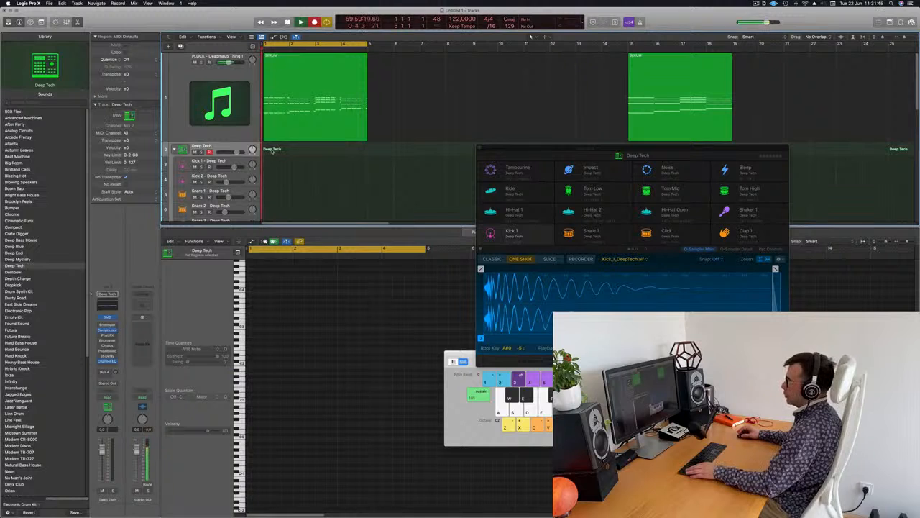
pyautogui.click(242, 166)
pyautogui.press('a')
pyautogui.press('a')
pyautogui.press('a')
pyautogui.press('a')
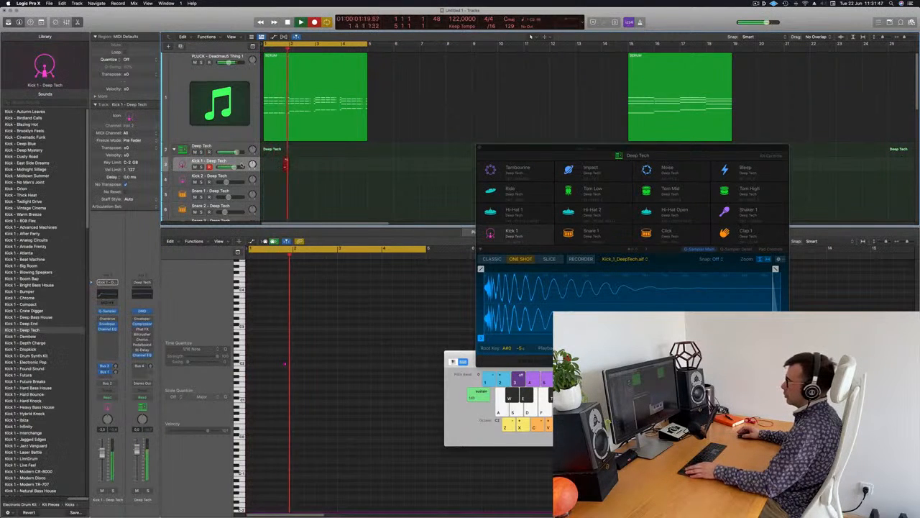
pyautogui.press('space')
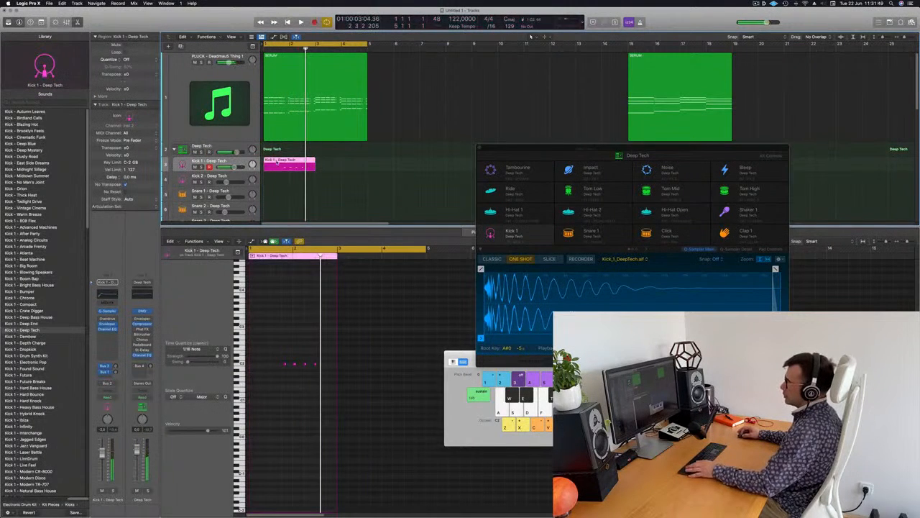
# - Move the four recorded kick notes to the start of bar 1 and align them one per beat
pyautogui.moveTo(271, 334); pyautogui.dragTo(345, 394)
pyautogui.moveTo(285, 365); pyautogui.dragTo(248, 364)
pyautogui.click(269, 387)
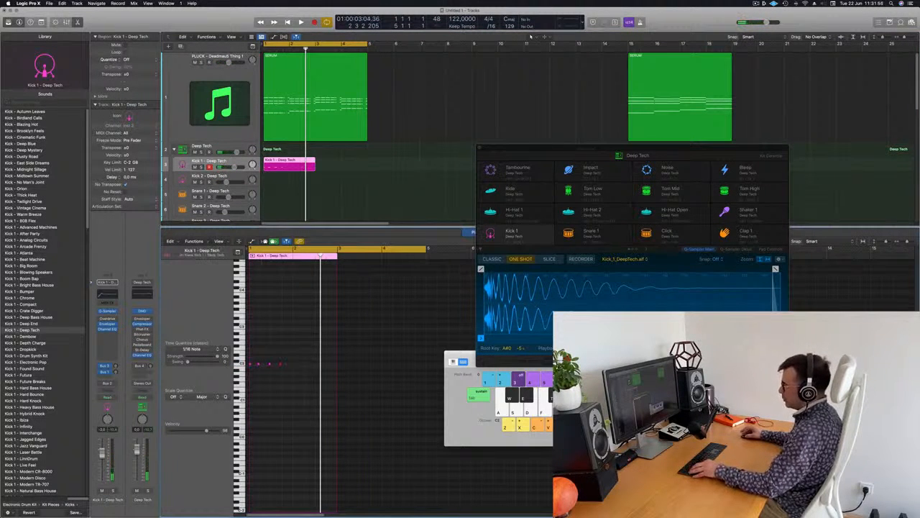
pyautogui.scroll(6, 270, 389)
pyautogui.click(277, 364)
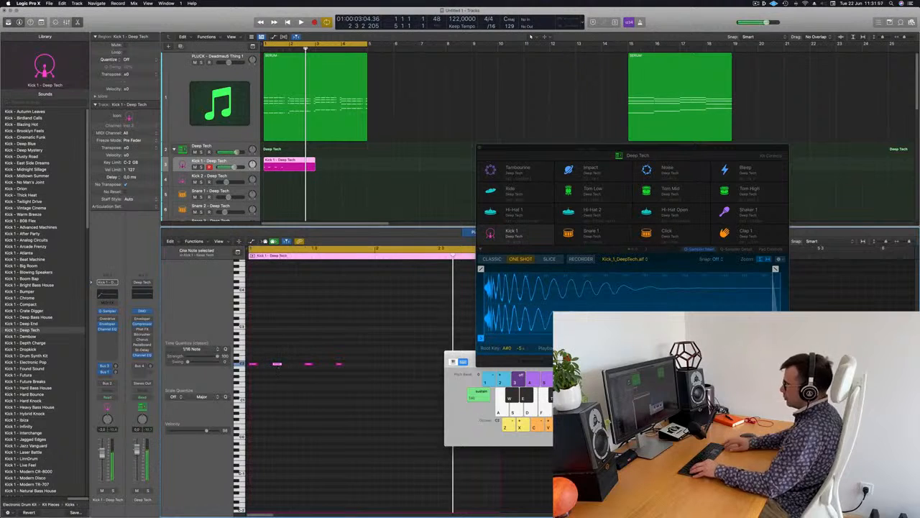
pyautogui.click(308, 363)
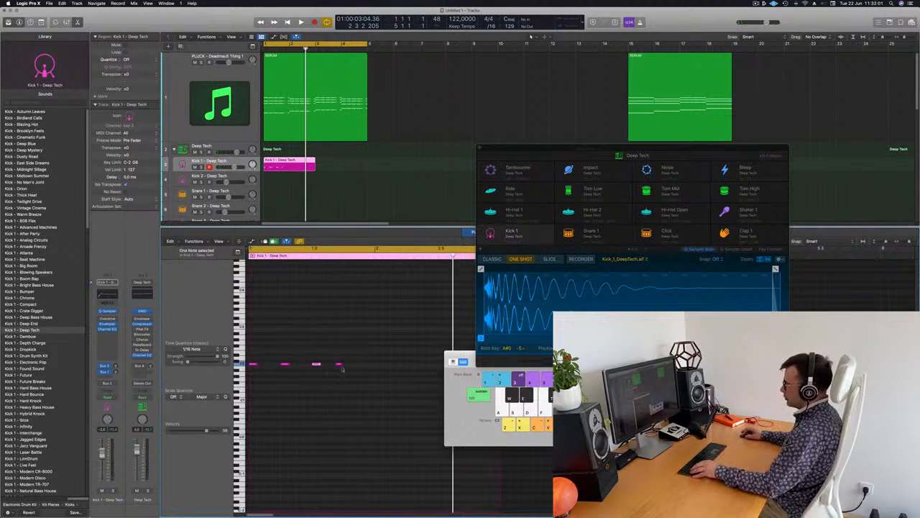
pyautogui.click(339, 363)
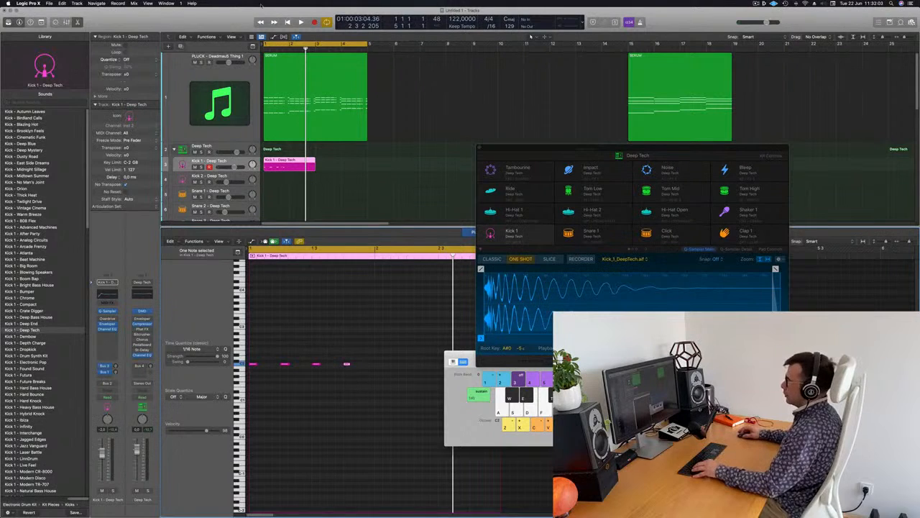
# - Split the Kick 1 region at bar 2 and delete the part after the split
pyautogui.keyDown('super'); pyautogui.doubleClick(291, 162); pyautogui.keyUp('super')
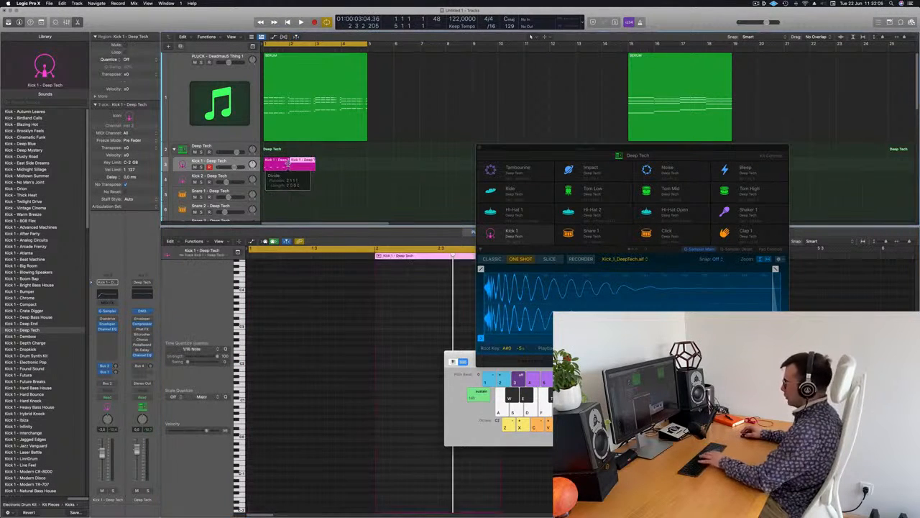
pyautogui.press('Delete')
pyautogui.click(277, 166)
pyautogui.click(308, 382)
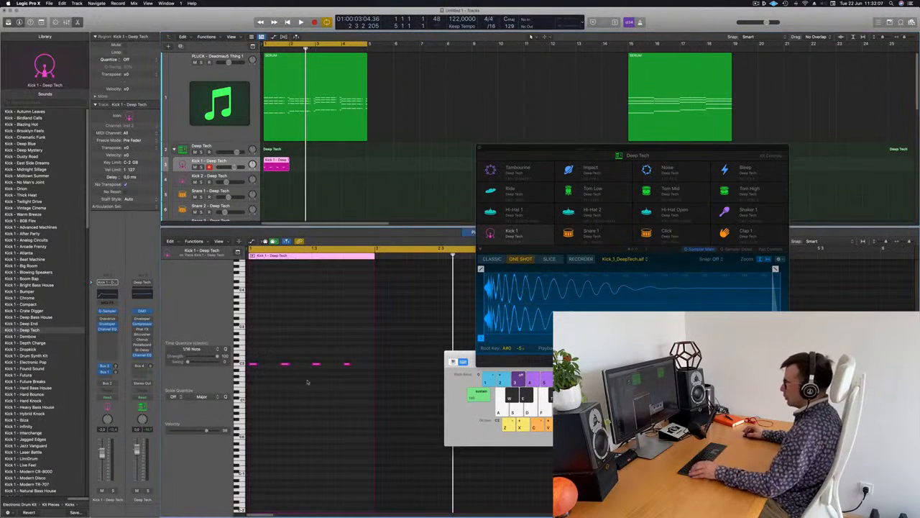
# - Transpose all four notes in the Kick 1 region down one octave
pyautogui.press('super+a')
pyautogui.hotkey('shift', 'alt', 'Down')
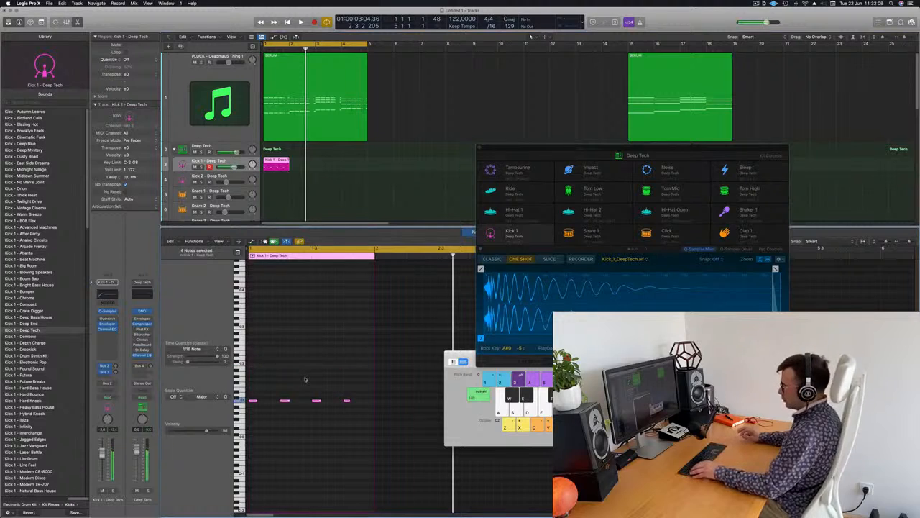
pyautogui.scroll(10, 286, 382)
pyautogui.scroll(3, 286, 382)
pyautogui.click(316, 159)
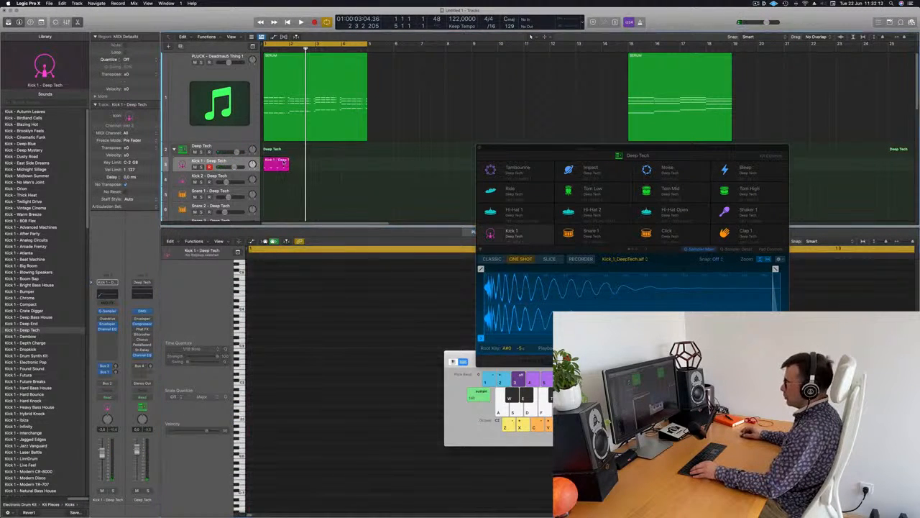
pyautogui.click(286, 163)
pyautogui.click(314, 395)
pyautogui.hscroll(3, 295, 391)
pyautogui.hscroll(-3, 279, 385)
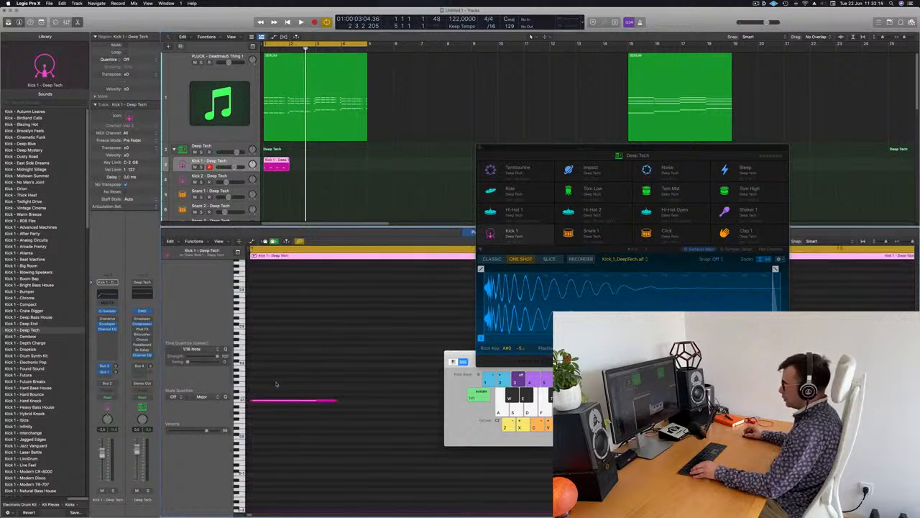
pyautogui.scroll(10, 278, 384)
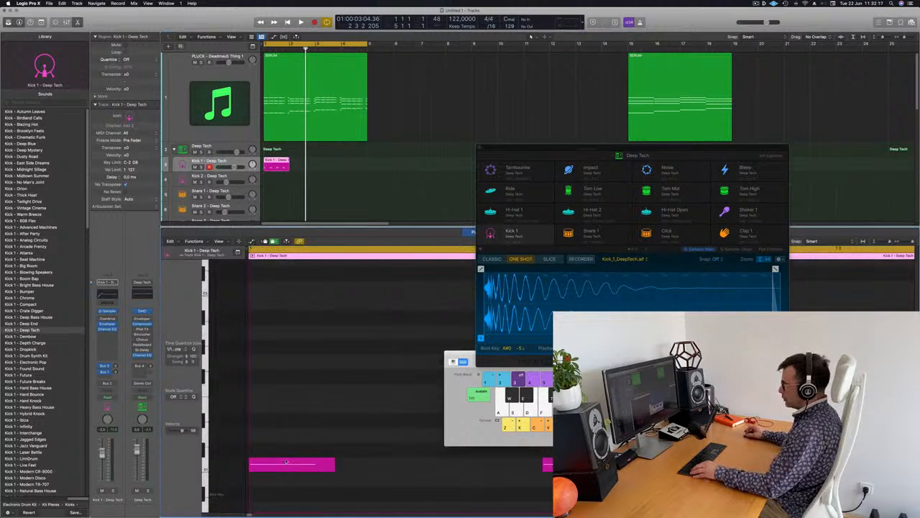
pyautogui.scroll(-3, 285, 457)
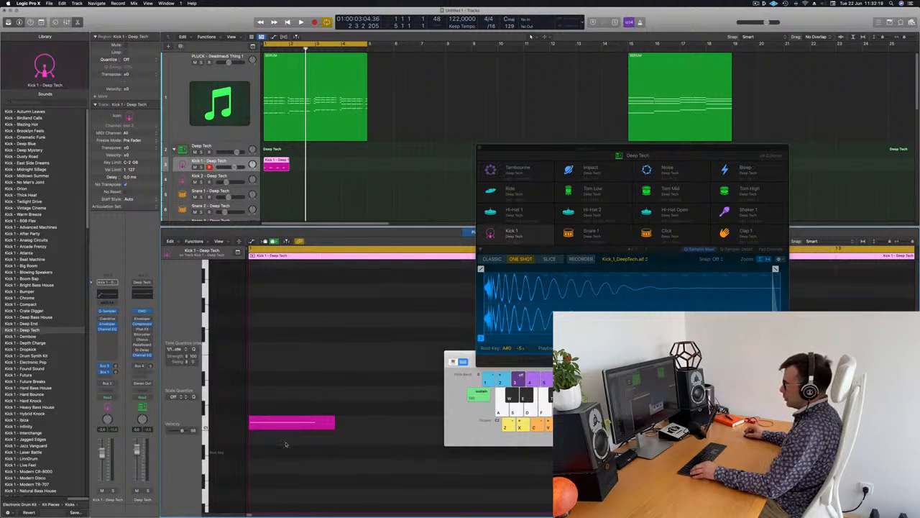
# - Raise all four kick notes by four semitones and audition them with the loop
pyautogui.press('super+a')
pyautogui.scroll(-1, 286, 443)
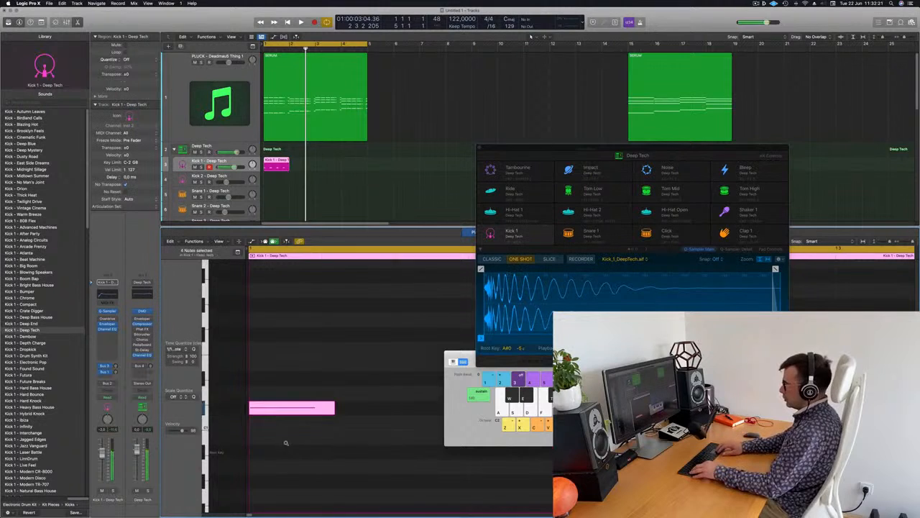
pyautogui.scroll(-1, 286, 443)
pyautogui.hotkey('alt', 'Up')
pyautogui.hotkey('alt', 'Up')
pyautogui.press('space')
pyautogui.scroll(-5, 332, 193)
pyautogui.scroll(3, 332, 192)
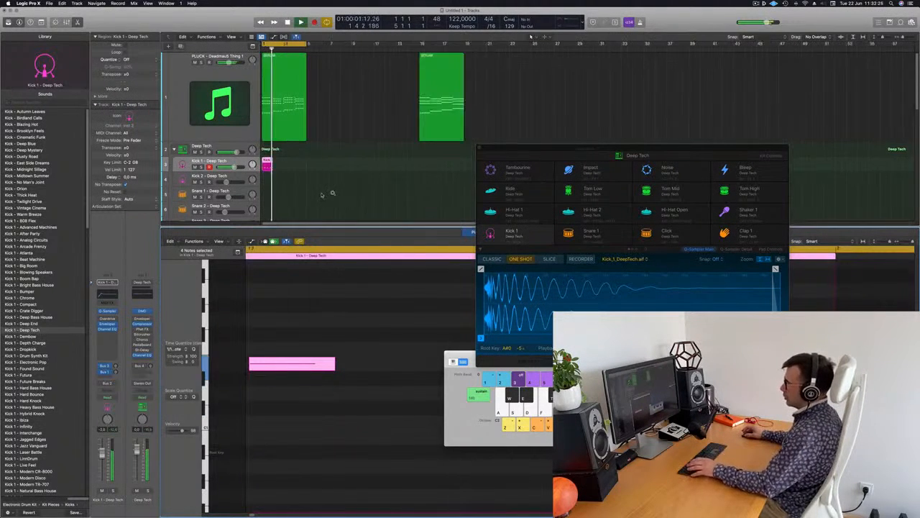
pyautogui.scroll(2, 332, 192)
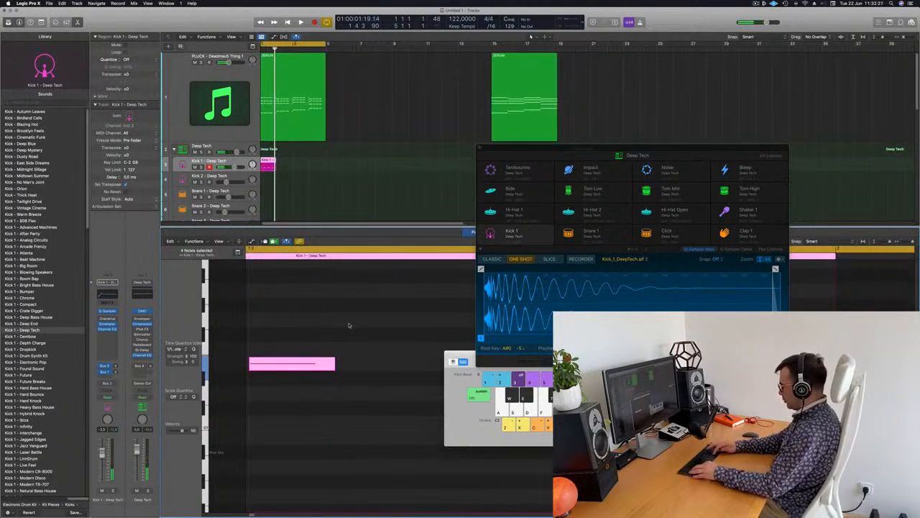
# - Try the kick notes one octave lower while the loop plays
pyautogui.hotkey('alt', 'shift', 'Down')
pyautogui.press('space')
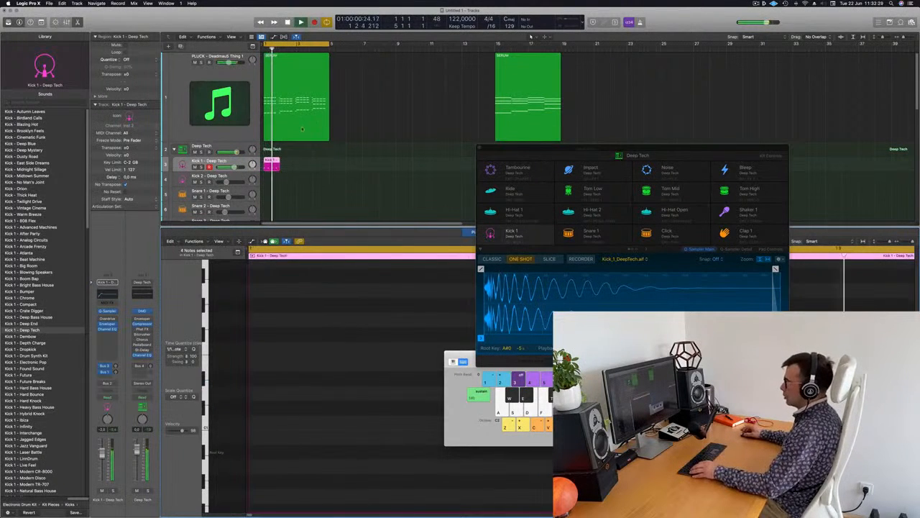
pyautogui.press('space')
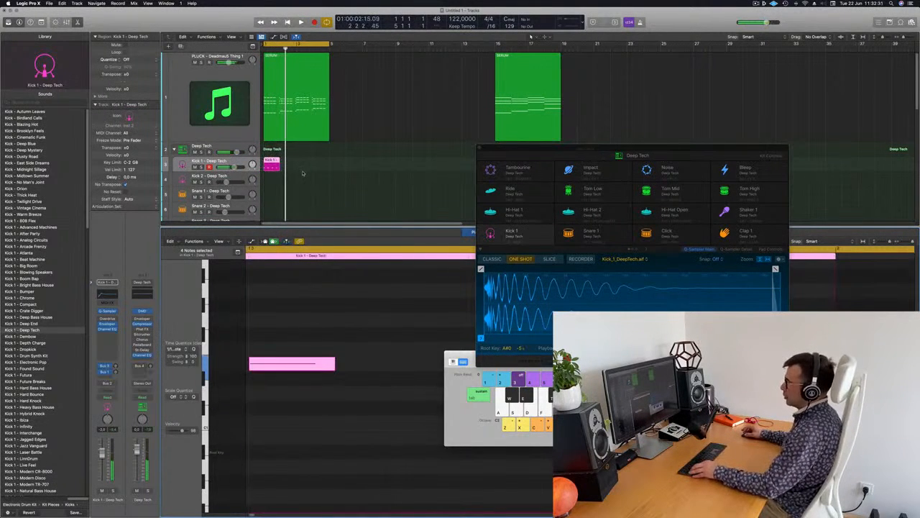
pyautogui.press('space')
# - Copy the one-bar kick region so that it fills bars 1 to 4 beneath the chord region
pyautogui.scroll(-3, 313, 180)
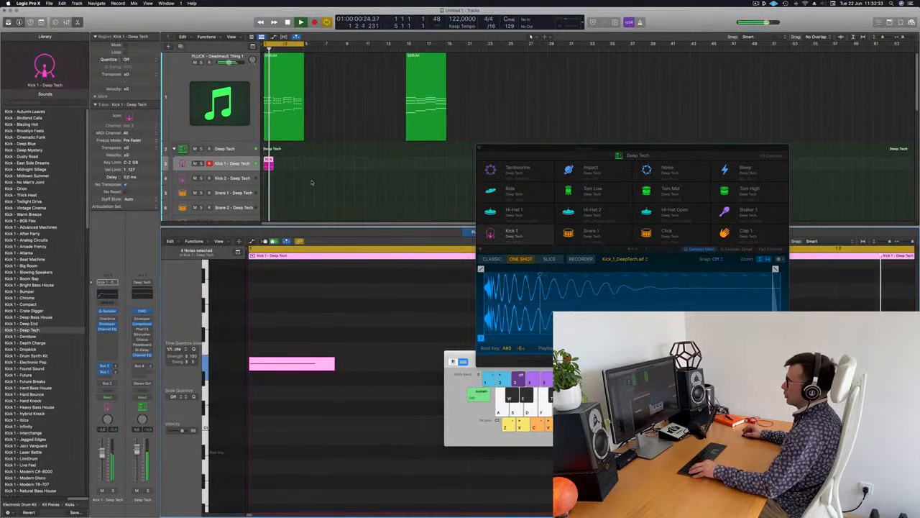
pyautogui.scroll(2, 312, 183)
pyautogui.press('space')
pyautogui.hscroll(-2, 294, 164)
pyautogui.moveTo(272, 164); pyautogui.dragTo(298, 163)
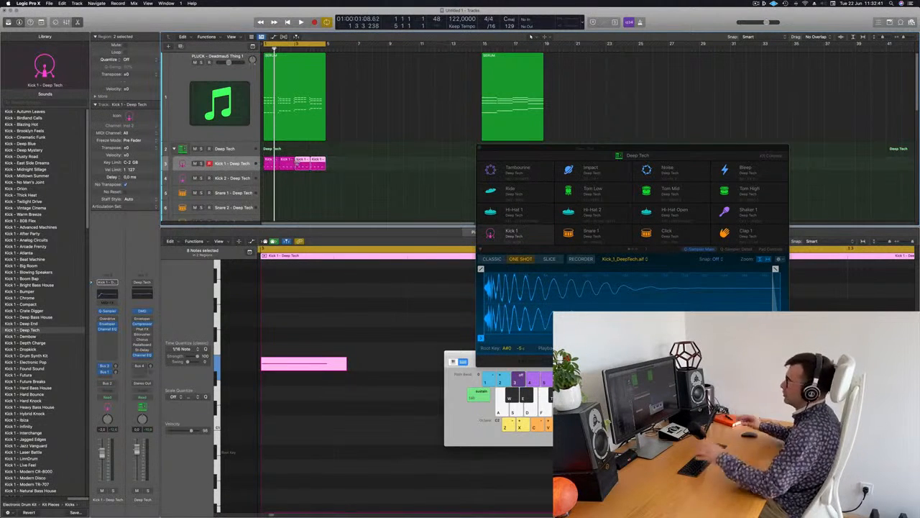
pyautogui.click(346, 182)
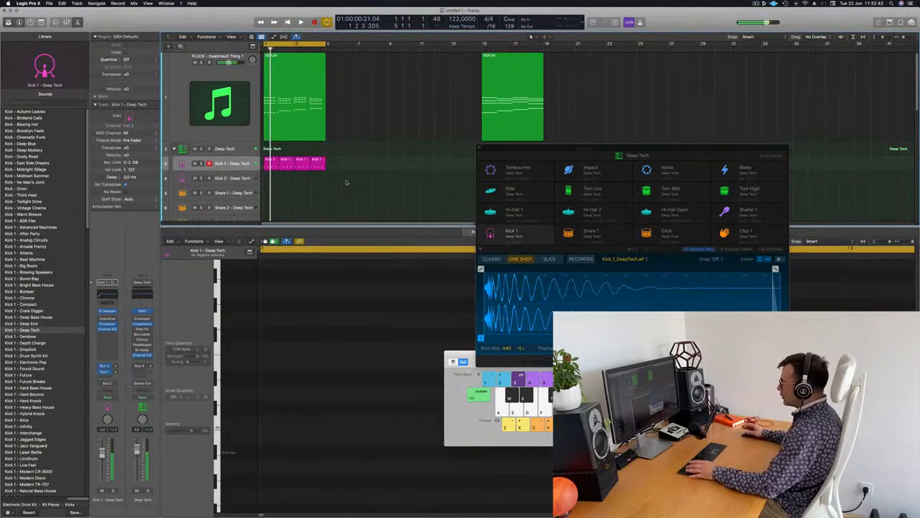
# - Close the Musical Typing keyboard and hide the piano roll editor
pyautogui.click(543, 149)
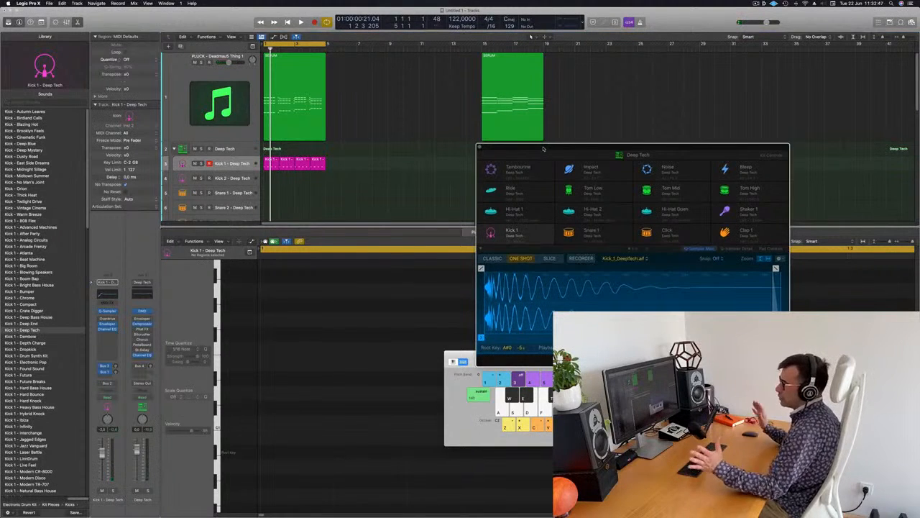
pyautogui.scroll(-1, 400, 167)
pyautogui.scroll(1, 400, 167)
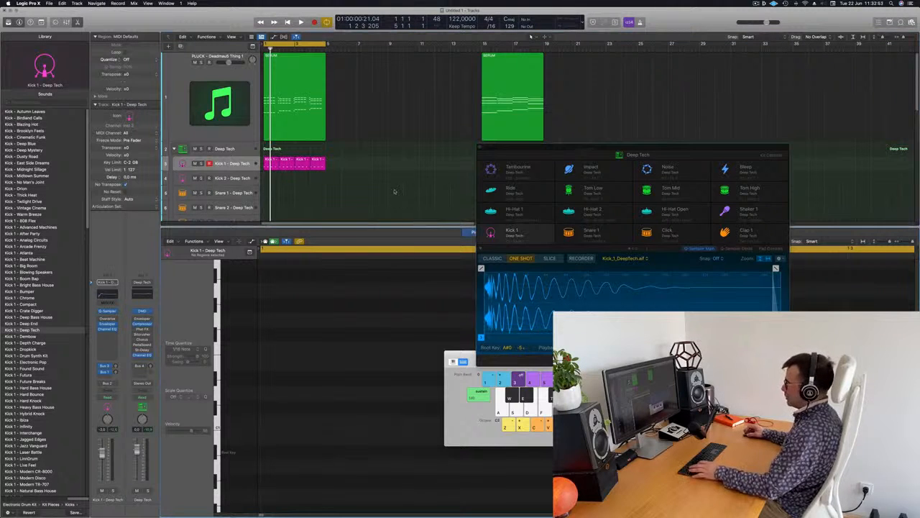
pyautogui.press('super+k')
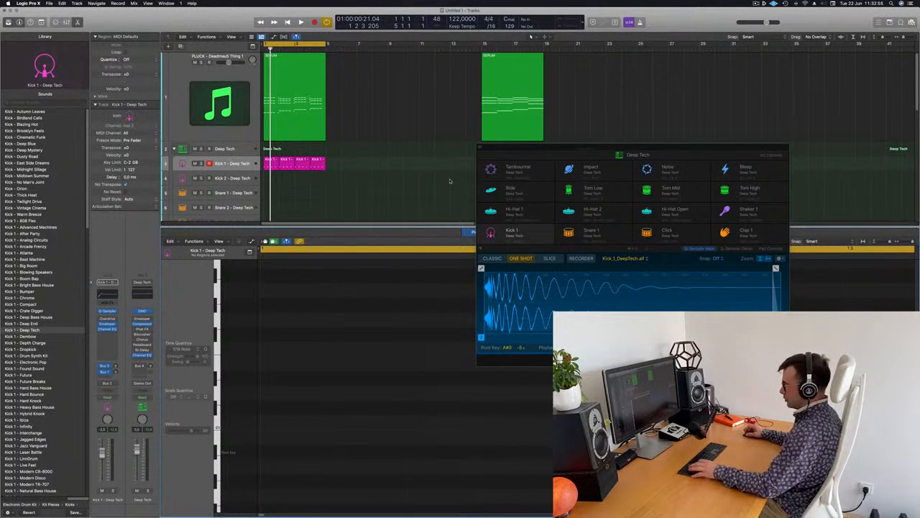
pyautogui.press('e')
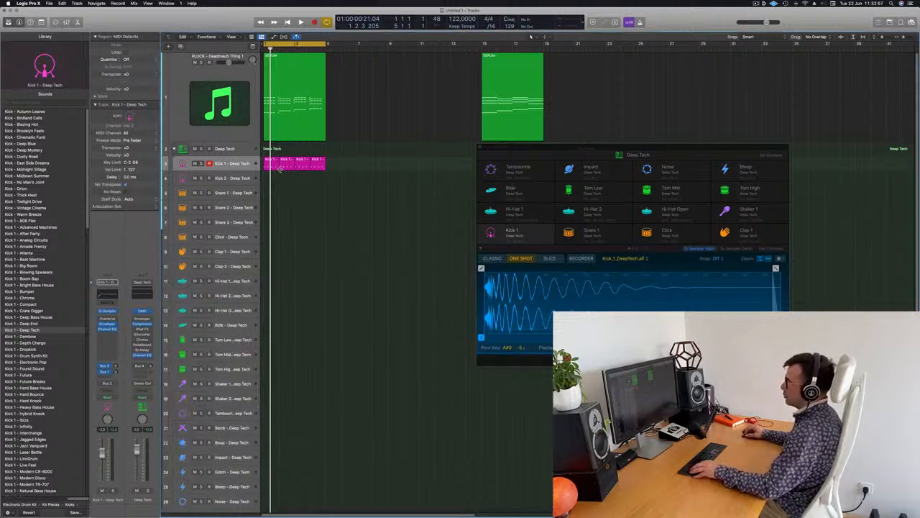
# - Copy the first kick region onto the Snare 1 - Deep Tech subtrack at bar 1, keeping the kick pattern complete
pyautogui.click(268, 162)
pyautogui.moveTo(267, 164); pyautogui.dragTo(271, 195)
pyautogui.moveTo(288, 161); pyautogui.dragTo(272, 164)
pyautogui.press('space')
pyautogui.click(271, 196)
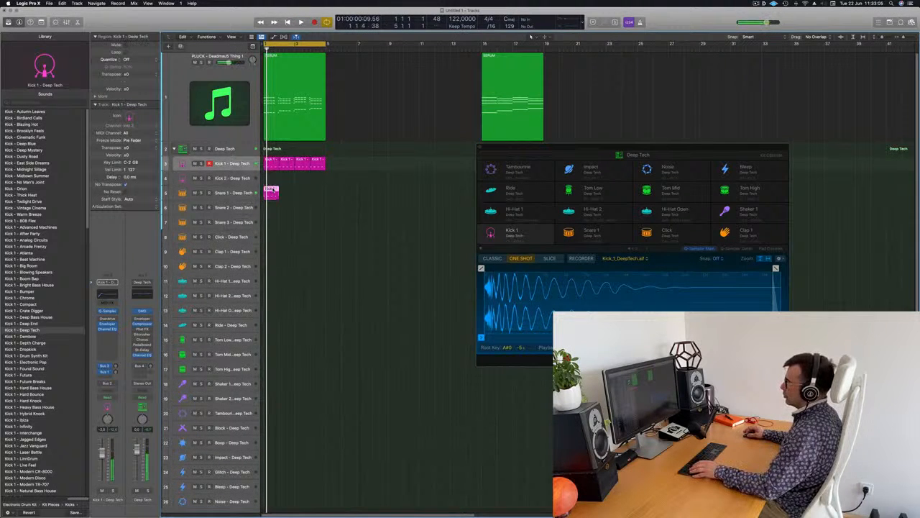
# - Transpose the four notes in the Snare 1 region up one octave to the root key and shift them half a beat later
pyautogui.doubleClick(271, 195)
pyautogui.press('super+a')
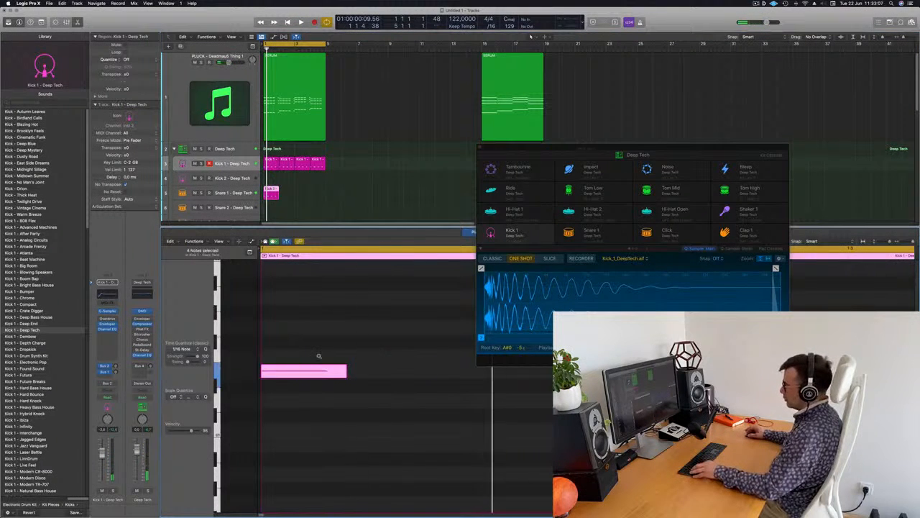
pyautogui.scroll(-5, 319, 355)
pyautogui.scroll(-3, 319, 356)
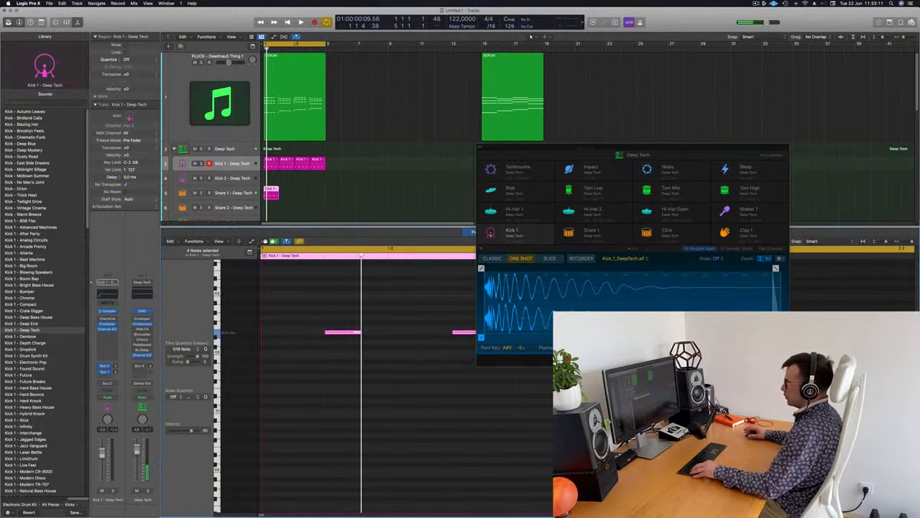
# - Delete the first and third snare notes and move the remaining two onto beats 2 and 4
pyautogui.keyDown('ctrl'); pyautogui.keyDown('alt'); pyautogui.click(319, 356); pyautogui.keyUp('alt'); pyautogui.keyUp('ctrl')
pyautogui.keyDown('ctrl'); pyautogui.keyDown('alt'); pyautogui.click(320, 356); pyautogui.keyUp('alt'); pyautogui.keyUp('ctrl')
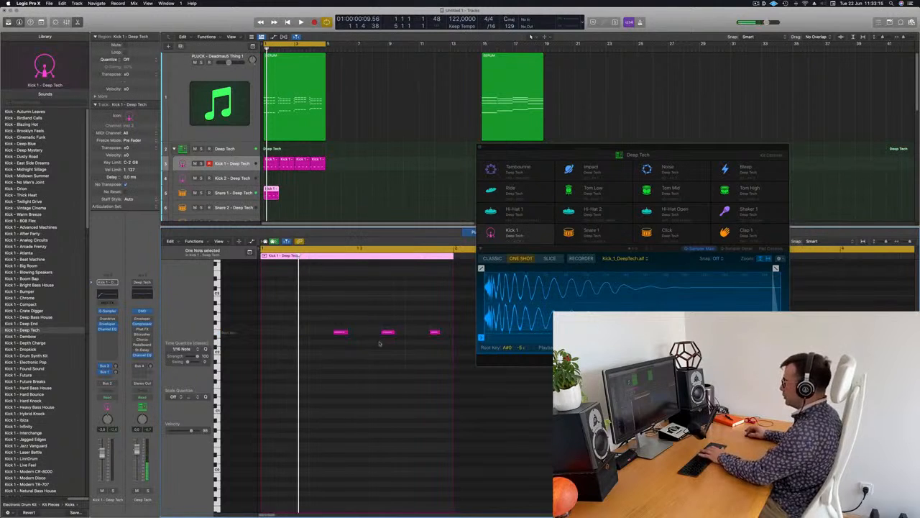
pyautogui.press('space')
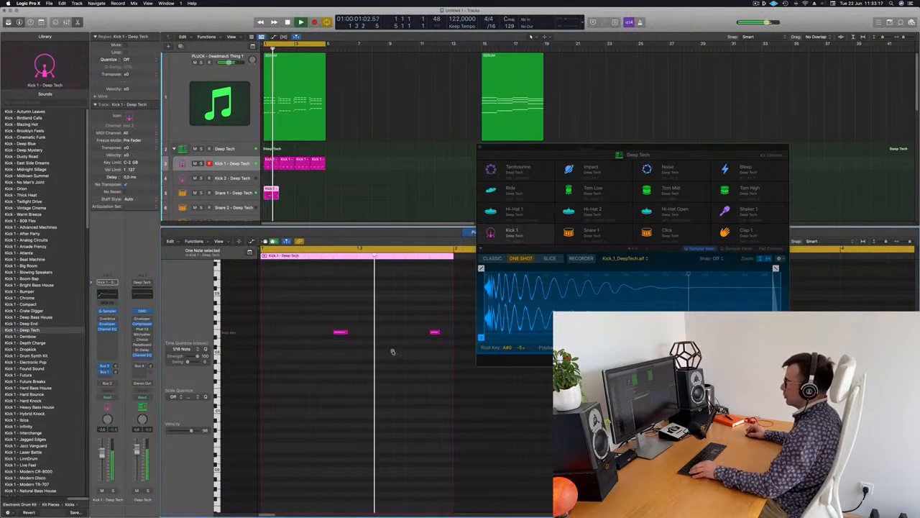
pyautogui.hscroll(1, 351, 347)
pyautogui.moveTo(341, 319); pyautogui.dragTo(481, 398)
pyautogui.hotkey('alt', 'Left')
pyautogui.press('space')
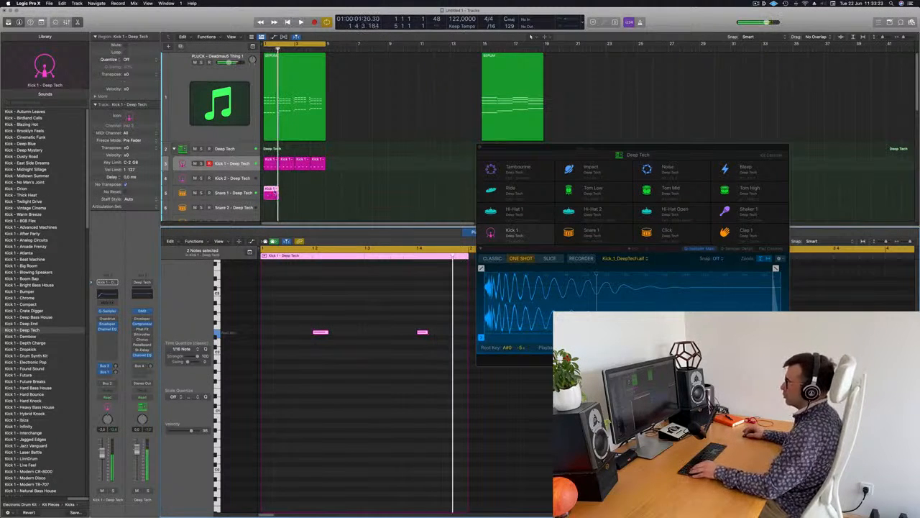
# - Copy the Snare 1 region so that it fills bars 1 to 4
pyautogui.moveTo(271, 192); pyautogui.dragTo(302, 193)
pyautogui.keyDown('shift'); pyautogui.click(270, 194); pyautogui.keyUp('shift')
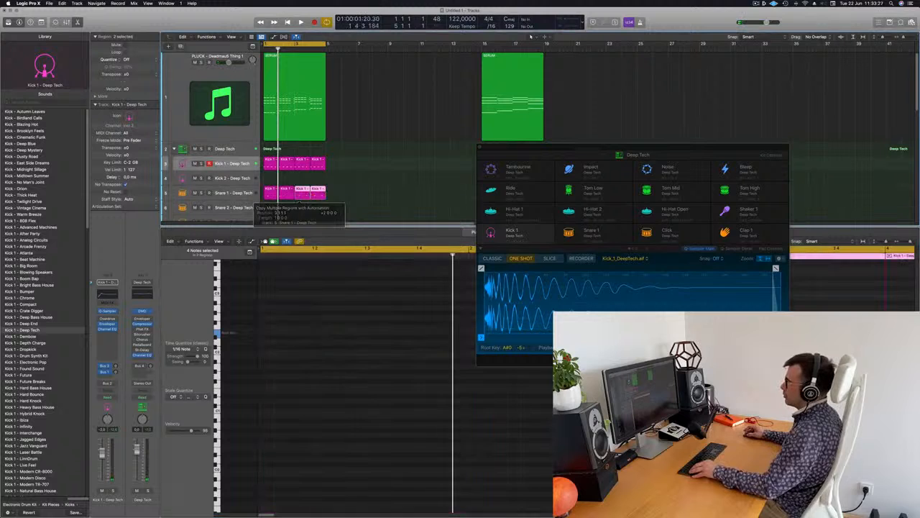
# - Copy the bar 1 kick region onto the Hi-Hat Open - Deep Tech subtrack
pyautogui.scroll(-5, 350, 191)
pyautogui.scroll(-3, 323, 165)
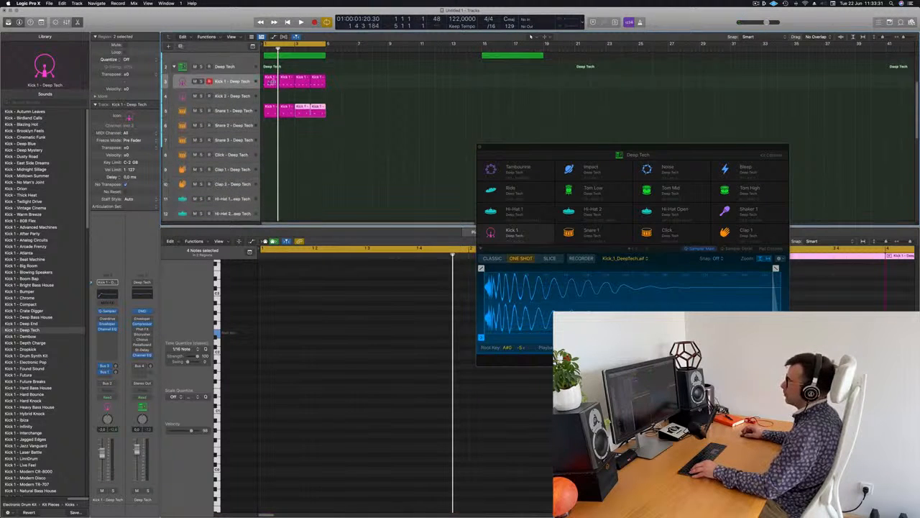
pyautogui.click(273, 81)
pyautogui.scroll(-1, 272, 216)
pyautogui.moveTo(273, 228); pyautogui.dragTo(272, 215)
# - Transpose the four notes in the Hi-Hat Open region up two octaves and shift them half a beat later onto the off-beats
pyautogui.press('space')
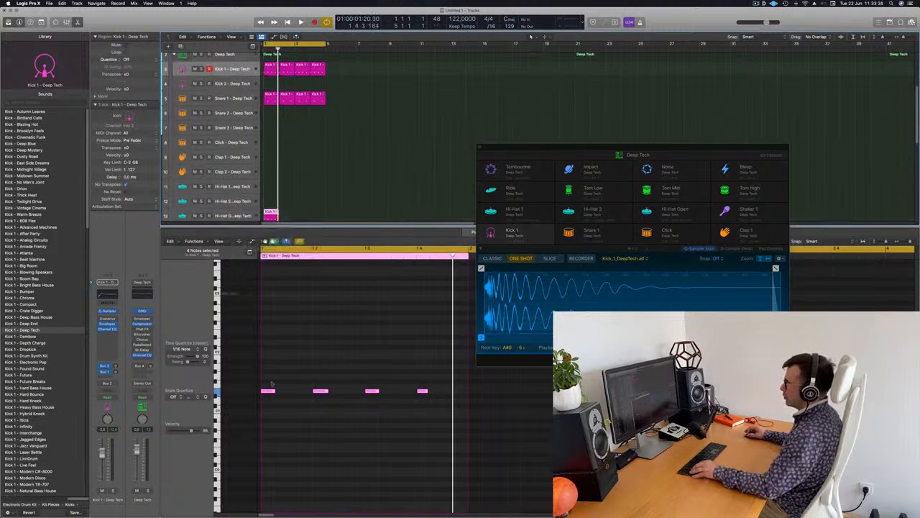
pyautogui.moveTo(268, 375); pyautogui.dragTo(446, 426)
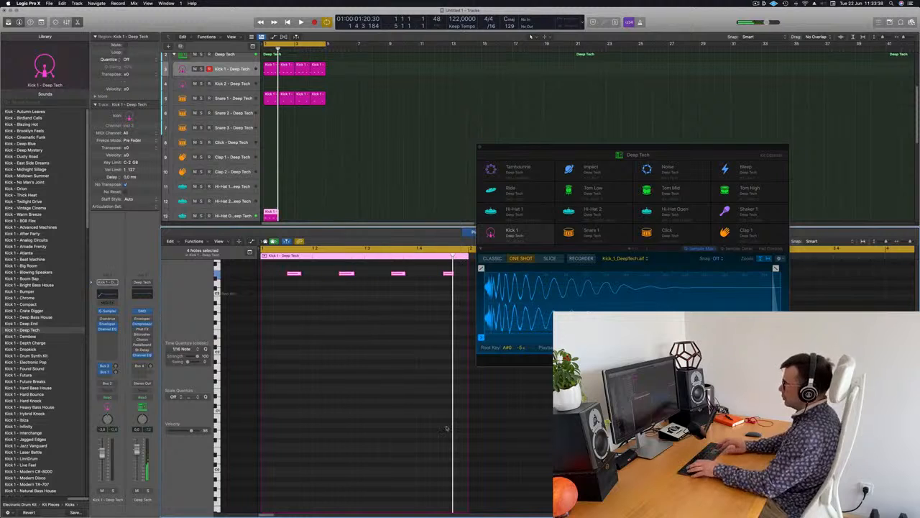
pyautogui.scroll(-4, 286, 135)
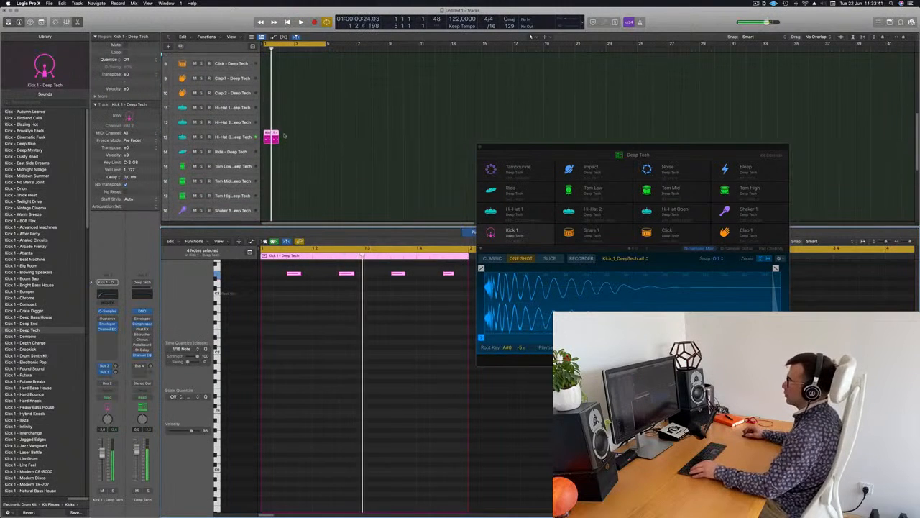
# - Copy the Hi-Hat Open region so that it fills bars 1 to 4 and play the loop
pyautogui.moveTo(272, 135); pyautogui.dragTo(306, 141)
pyautogui.scroll(-5, 359, 135)
pyautogui.scroll(3, 364, 143)
pyautogui.press('space')
pyautogui.scroll(2, 368, 149)
pyautogui.press('space')
# - Audition the loop while selecting the Hi-Hat Open, Snare 1 and Kick 1 subtracks in turn
pyautogui.click(249, 148)
pyautogui.press('space')
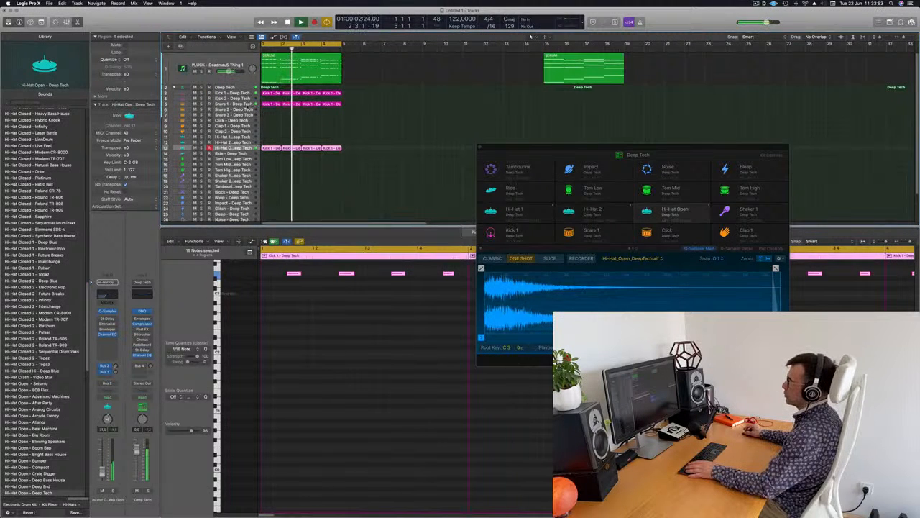
pyautogui.click(214, 105)
pyautogui.press('space')
pyautogui.press('space')
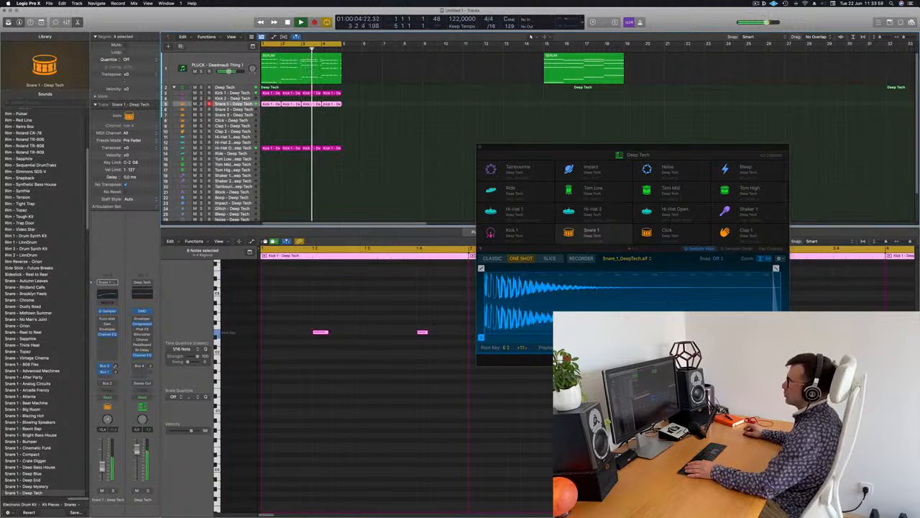
pyautogui.click(227, 94)
pyautogui.press('space')
pyautogui.press('space')
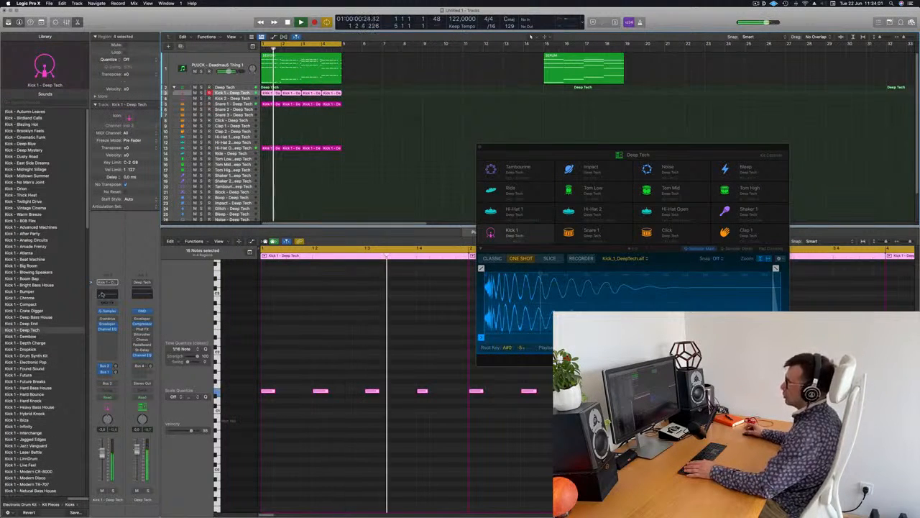
# - Open the Kick 1 Channel EQ, disable its low-cut band, and boost the low shelf by 9.8 dB at 113 Hz during playback
pyautogui.click(102, 294)
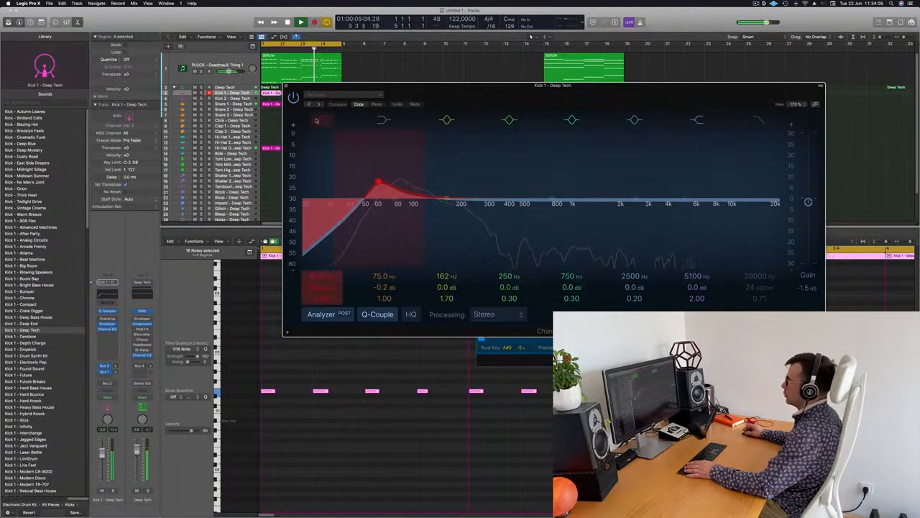
pyautogui.click(322, 120)
pyautogui.moveTo(389, 287)
pyautogui.mouseDown()
pyautogui.moveTo(383, 260)
pyautogui.moveTo(385, 289)
pyautogui.mouseUp()
pyautogui.press('space')
pyautogui.press('space')
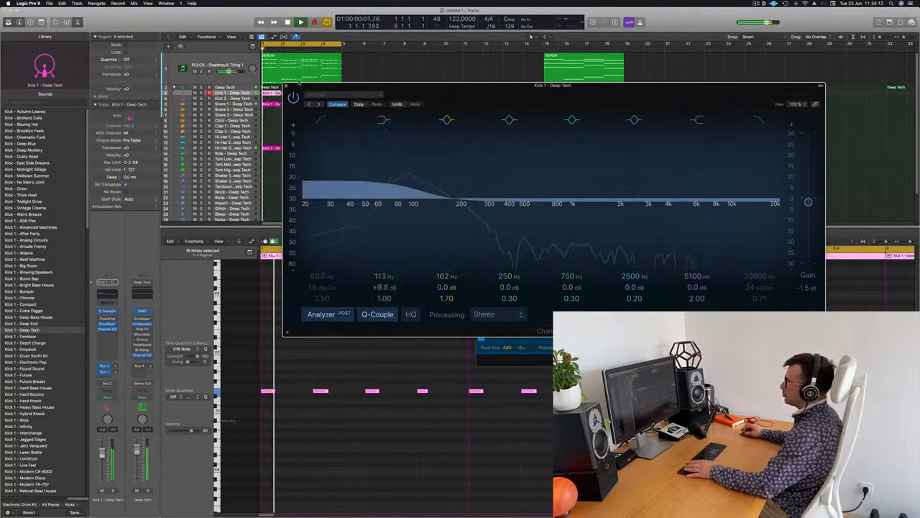
# - Close the Kick 1 Channel EQ and listen to the loop
pyautogui.click(286, 85)
pyautogui.scroll(2, 378, 139)
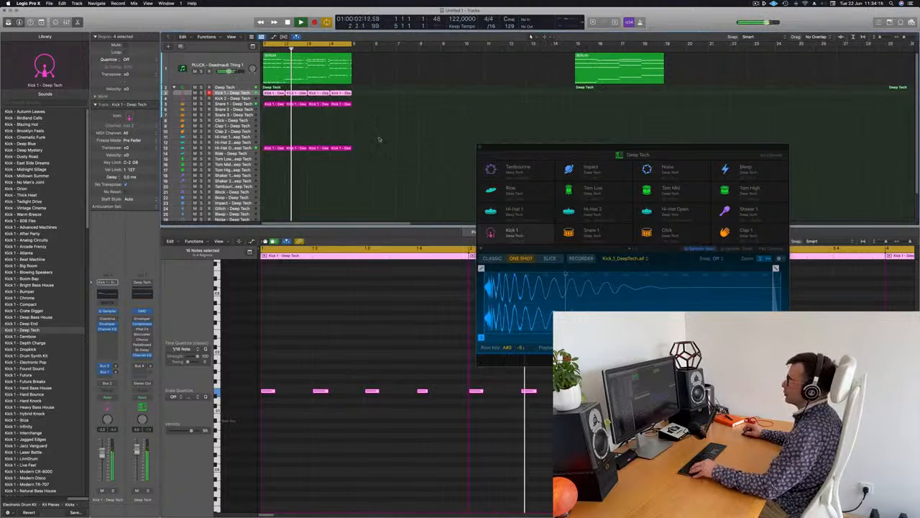
pyautogui.scroll(-1, 279, 108)
pyautogui.scroll(2, 278, 108)
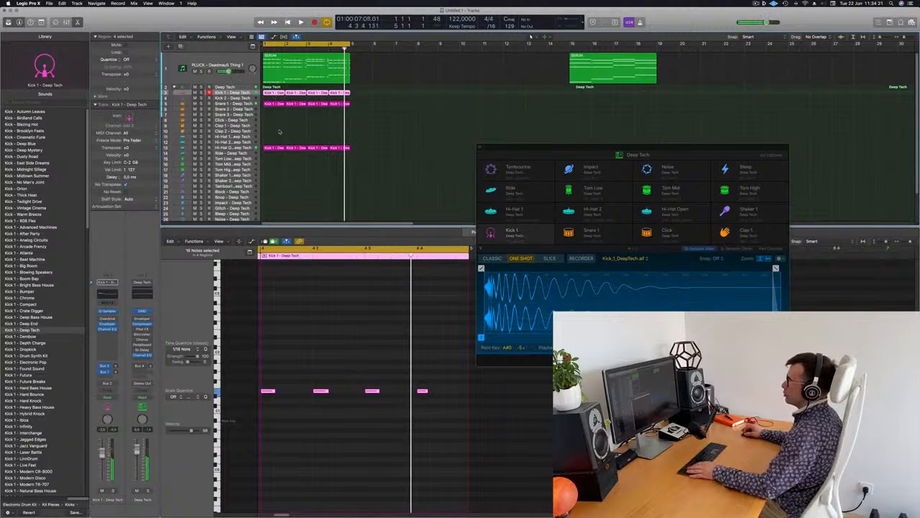
# - Copy the first Kick 1 region to the Shaker 2 subtrack, shorten its four notes and duplicate them into a run of sixteenth notes
pyautogui.click(274, 94)
pyautogui.moveTo(275, 134); pyautogui.dragTo(279, 186)
pyautogui.moveTo(295, 377); pyautogui.dragTo(486, 422)
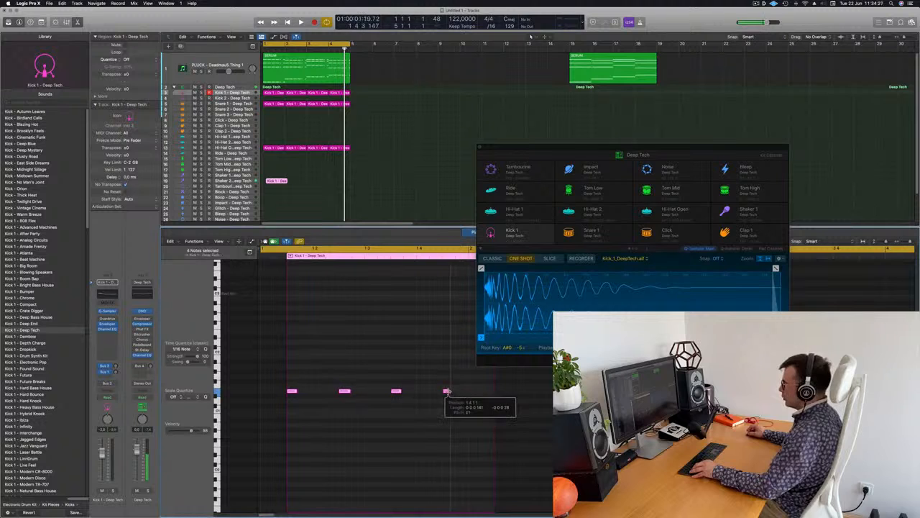
pyautogui.moveTo(300, 393); pyautogui.dragTo(305, 398)
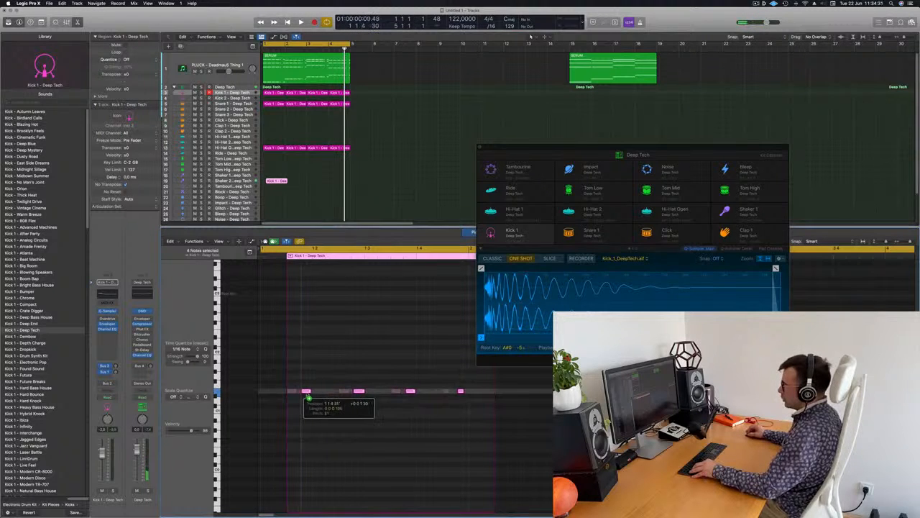
pyautogui.moveTo(306, 397); pyautogui.dragTo(317, 394)
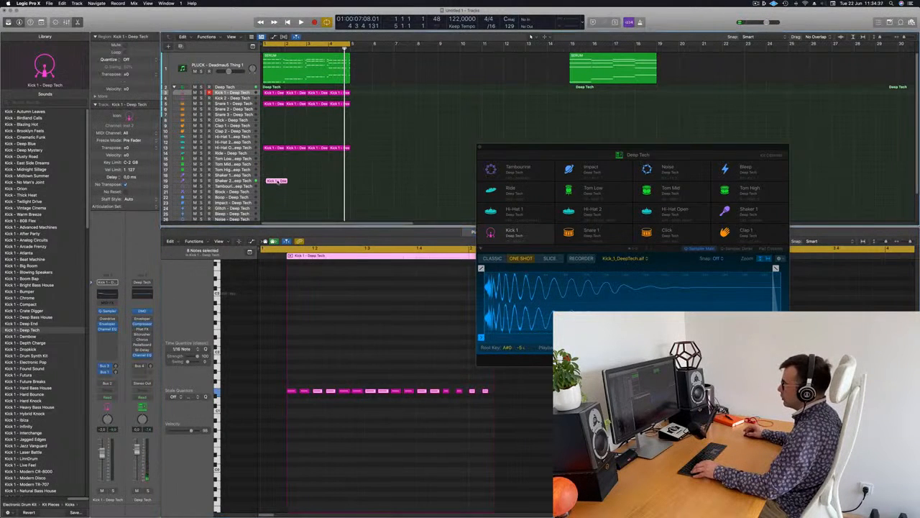
# - Align the Shaker 2 region with bar 1, repeat it three times to fill bars 1 to 4, and play the loop
pyautogui.moveTo(273, 181); pyautogui.dragTo(270, 182)
pyautogui.press('super+r')
pyautogui.press('super+r')
pyautogui.press('super+r')
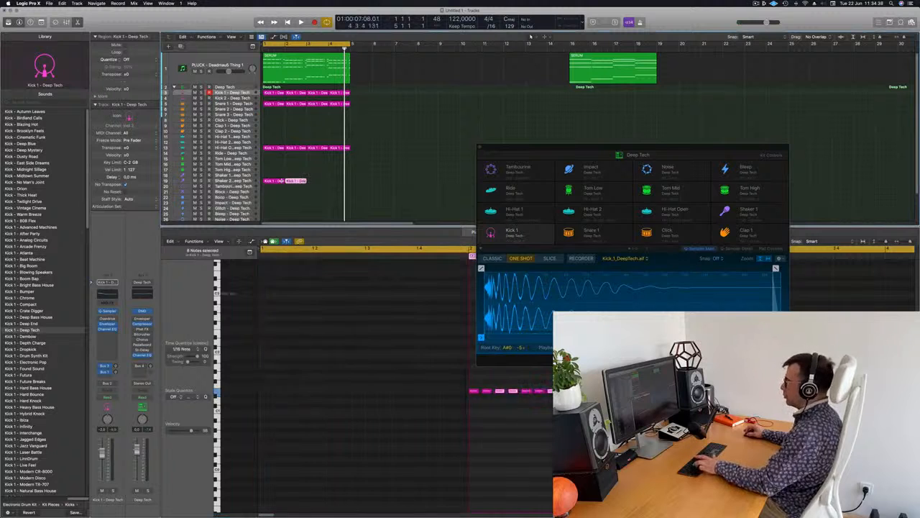
pyautogui.press('space')
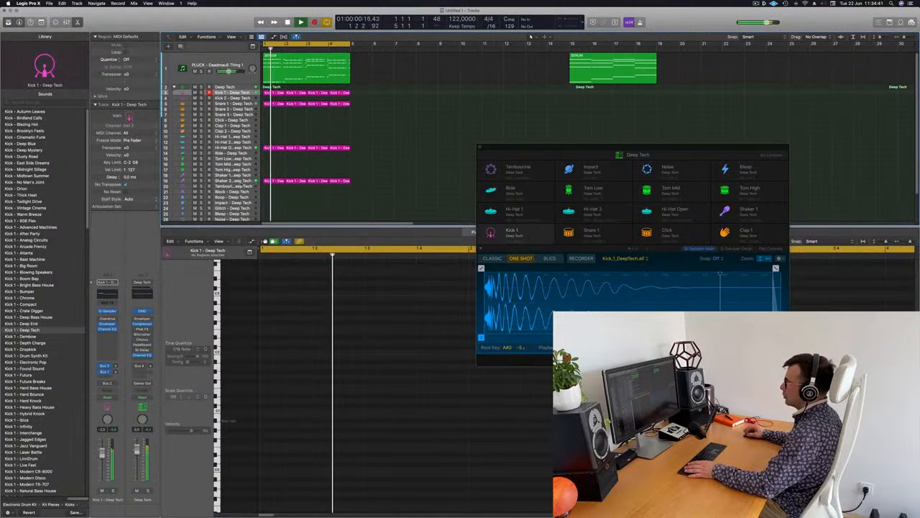
# - Select the Shaker 2 subtrack, transpose all notes in its four regions up two octaves, and resume playback
pyautogui.click(231, 181)
pyautogui.press('space')
pyautogui.click(324, 355)
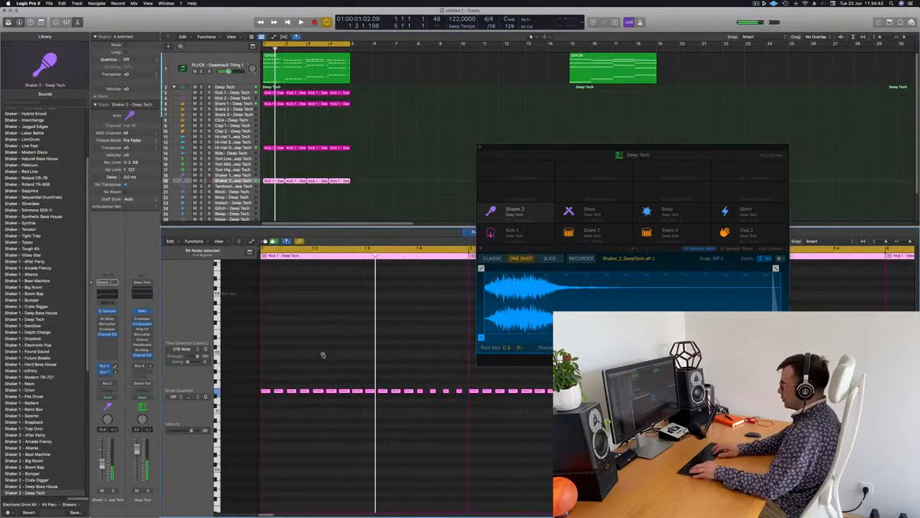
pyautogui.hotkey('shift', 'alt', 'Up')
pyautogui.hotkey('shift', 'alt', 'Up')
pyautogui.press('space')
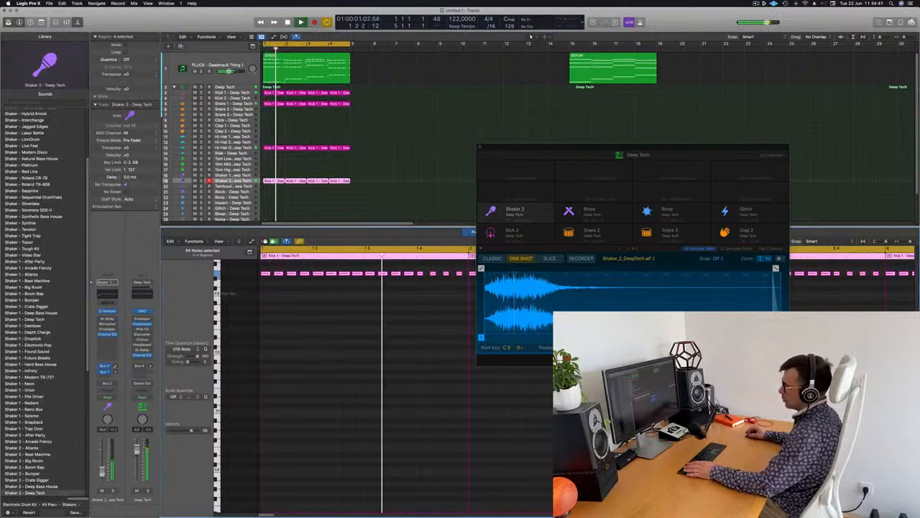
# - Open the Shaker 2 Stereo Delay, set its output mix to 37% left and 35% right, and close it
pyautogui.click(100, 317)
pyautogui.click(100, 319)
pyautogui.click(107, 318)
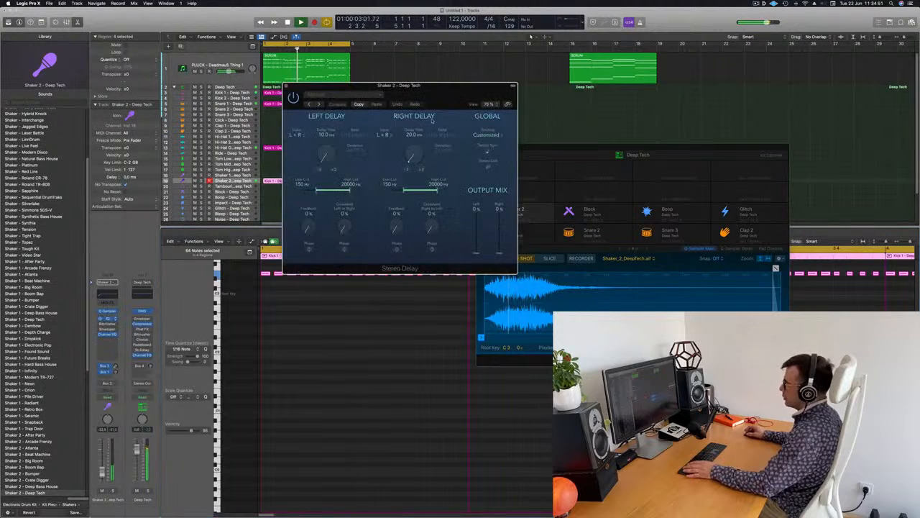
pyautogui.moveTo(476, 251); pyautogui.dragTo(478, 207)
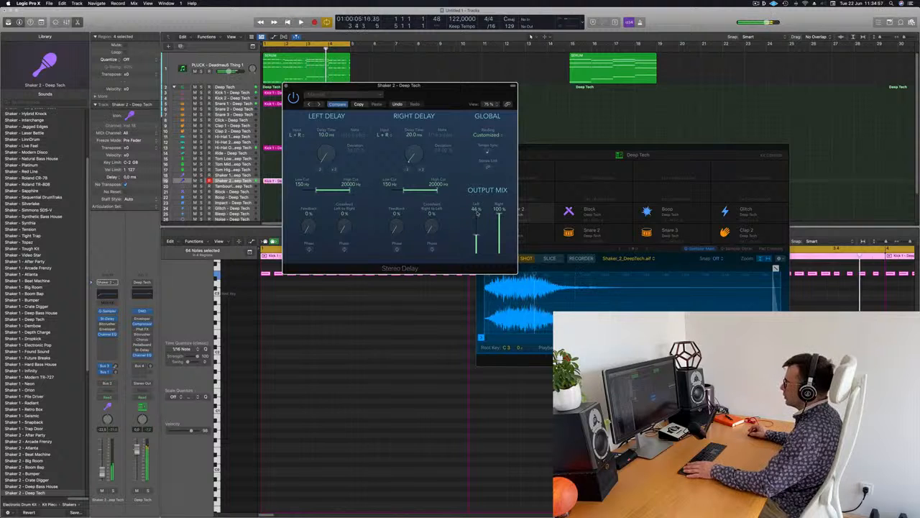
pyautogui.moveTo(498, 213); pyautogui.dragTo(498, 237)
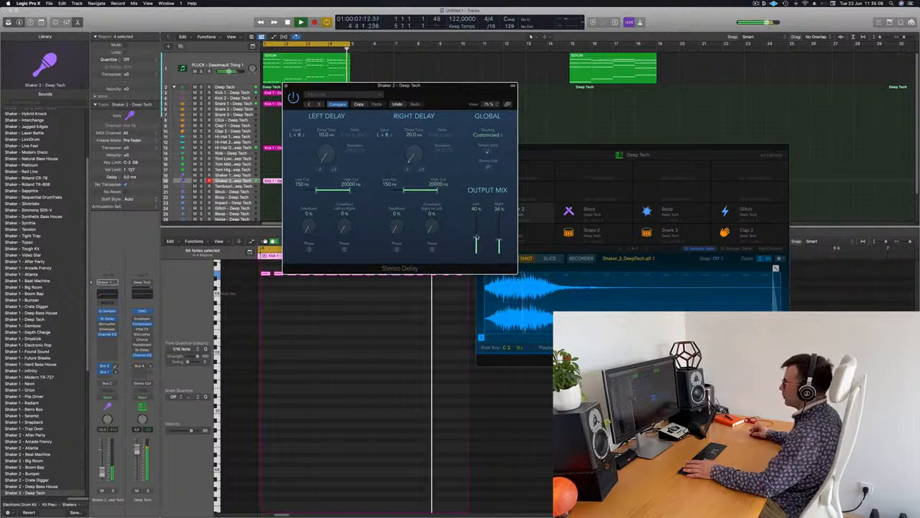
pyautogui.moveTo(476, 237); pyautogui.dragTo(476, 239)
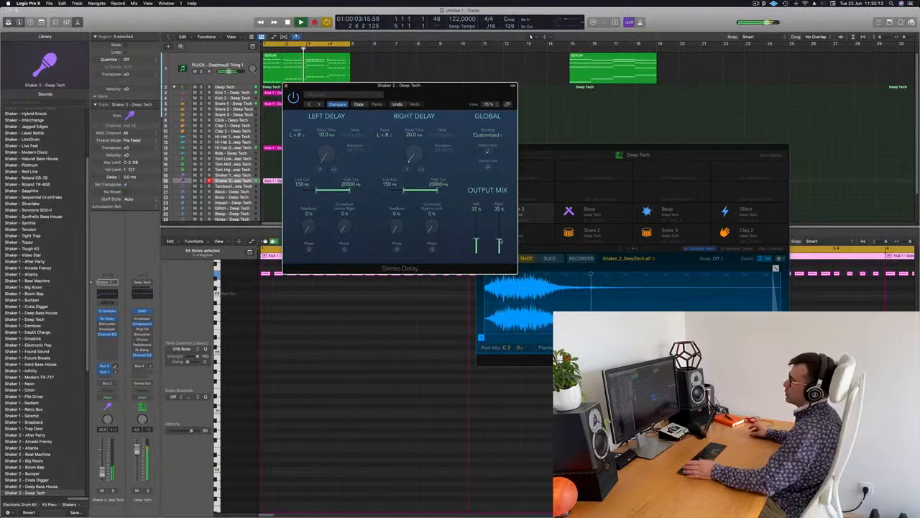
pyautogui.click(286, 85)
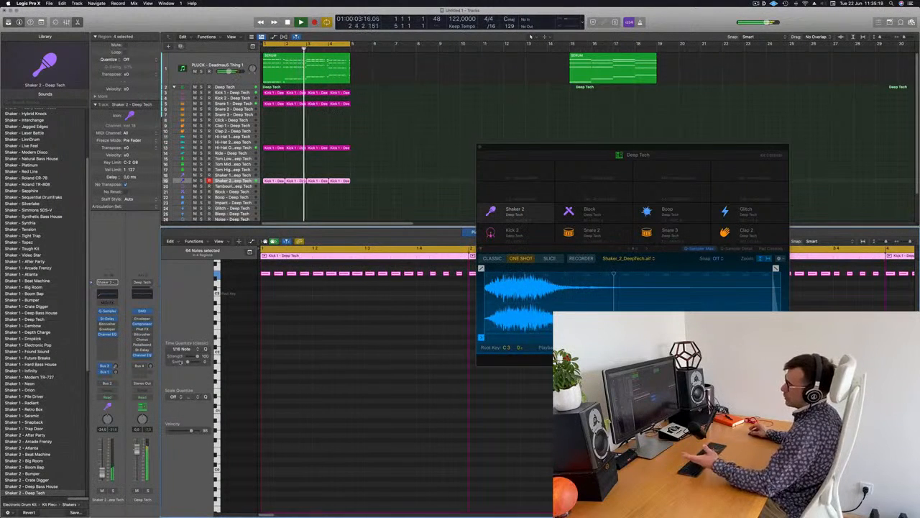
# - Deselect the shaker regions, select the PLUCK - Deadmau5 Thing 1 track, and restart loop playback
pyautogui.click(375, 132)
pyautogui.press('space')
pyautogui.press('space')
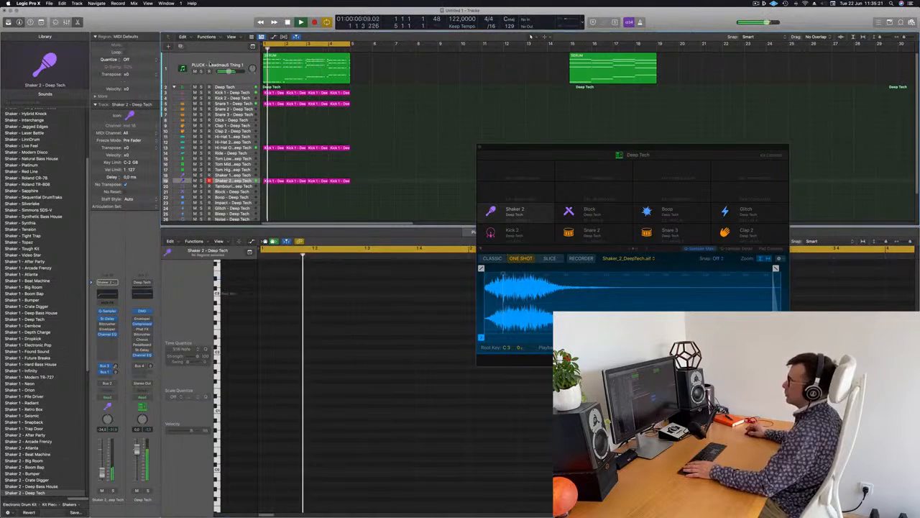
pyautogui.click(220, 65)
pyautogui.press('space')
pyautogui.press('space')
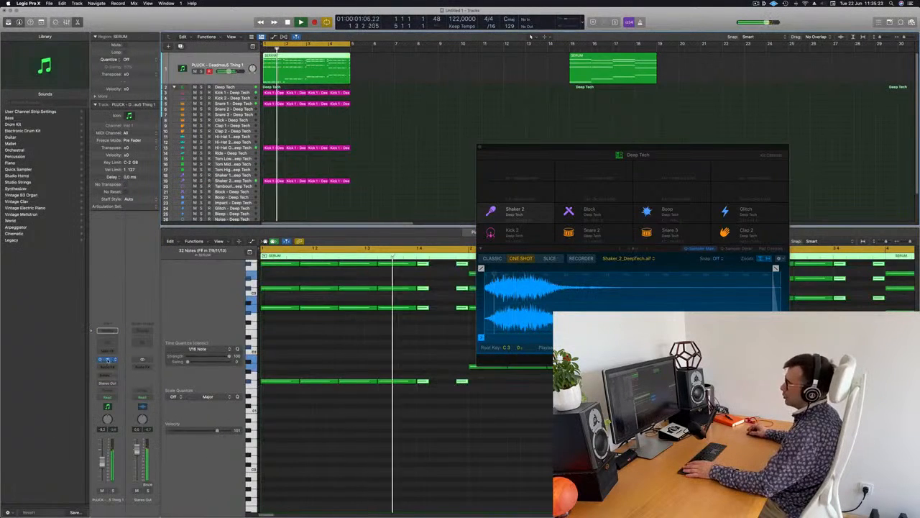
# - Open the pluck track's Sylenth1 instrument and load the preset PLUCK - Alt+F4
pyautogui.click(107, 358)
pyautogui.moveTo(532, 65); pyautogui.dragTo(465, 89)
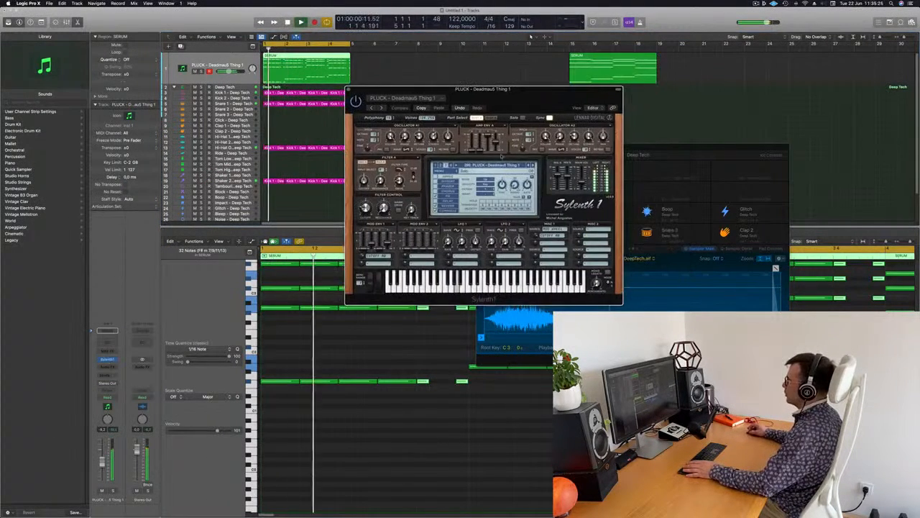
pyautogui.click(496, 164)
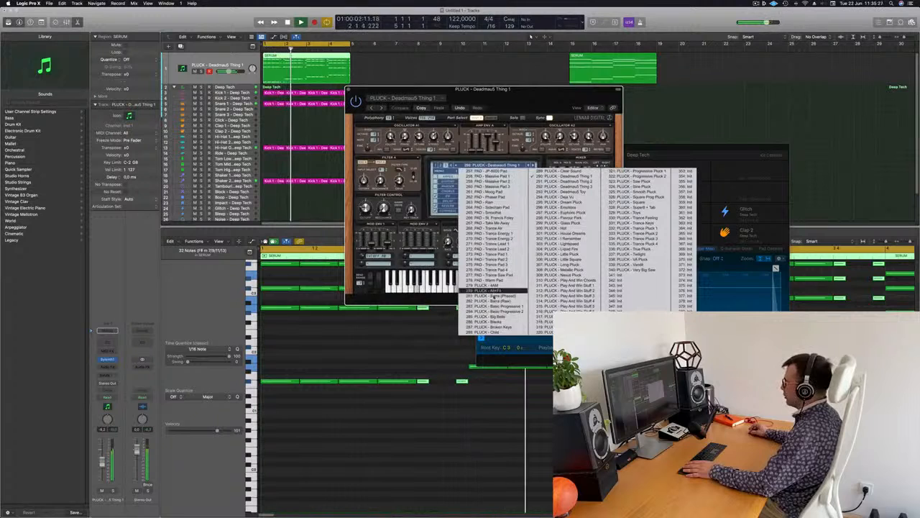
pyautogui.click(491, 290)
pyautogui.moveTo(493, 96); pyautogui.dragTo(487, 97)
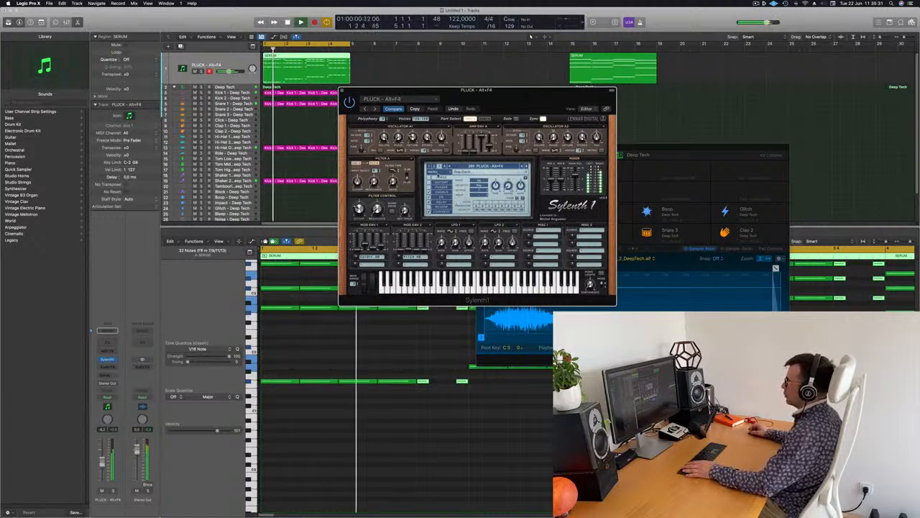
# - Audition the following Sylenth1 pluck presets during playback, settle on PLUCK - Emotions, and raise the track volume
pyautogui.click(373, 110)
pyautogui.moveTo(525, 100); pyautogui.dragTo(529, 101)
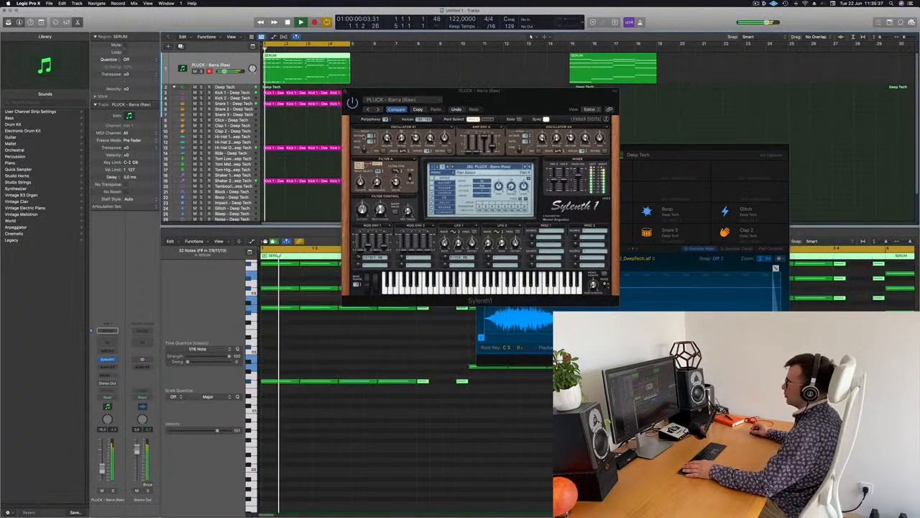
pyautogui.click(378, 109)
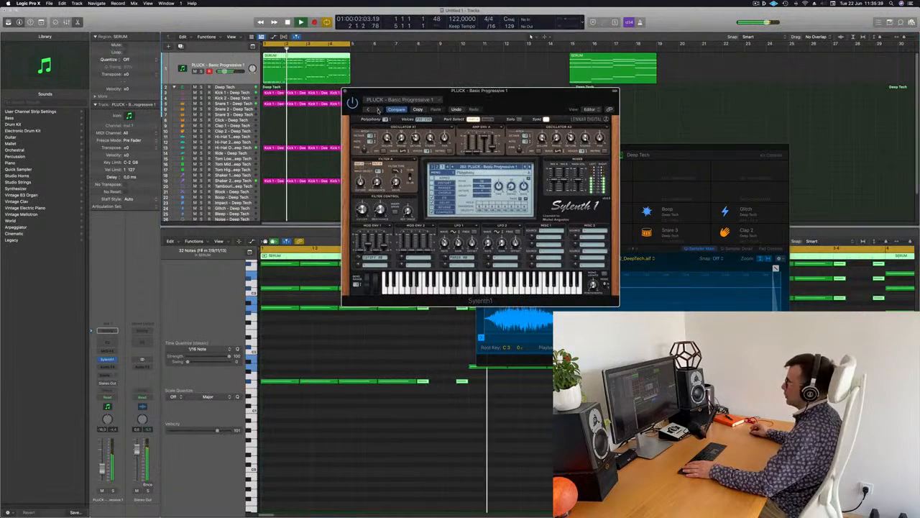
pyautogui.moveTo(522, 104); pyautogui.dragTo(509, 131)
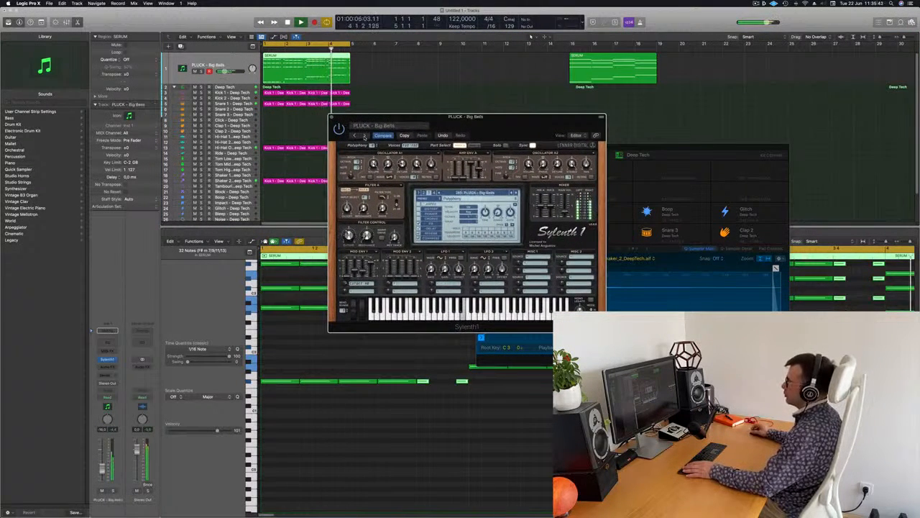
pyautogui.click(365, 137)
pyautogui.click(365, 136)
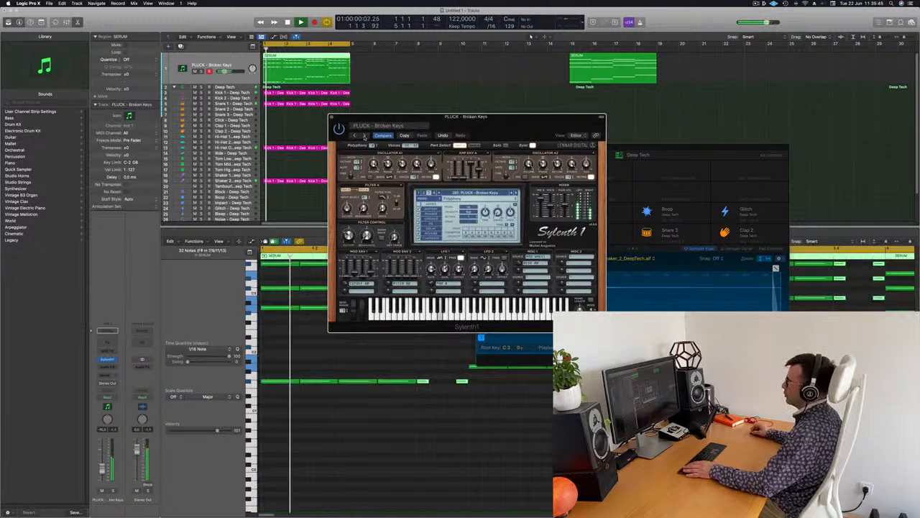
pyautogui.click(364, 136)
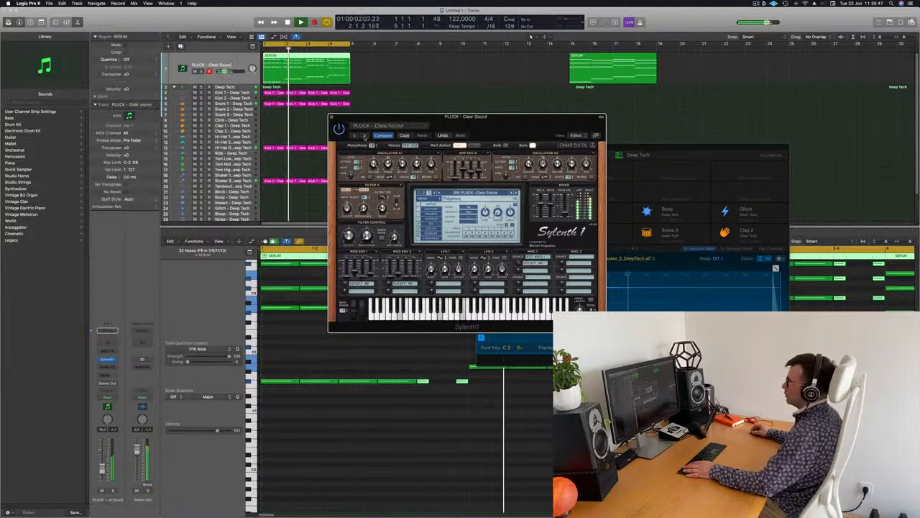
pyautogui.click(364, 137)
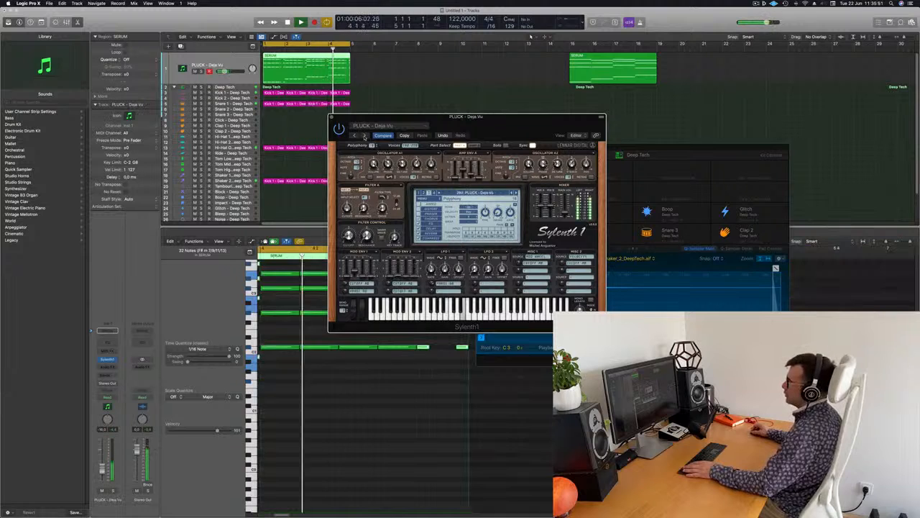
pyautogui.click(365, 136)
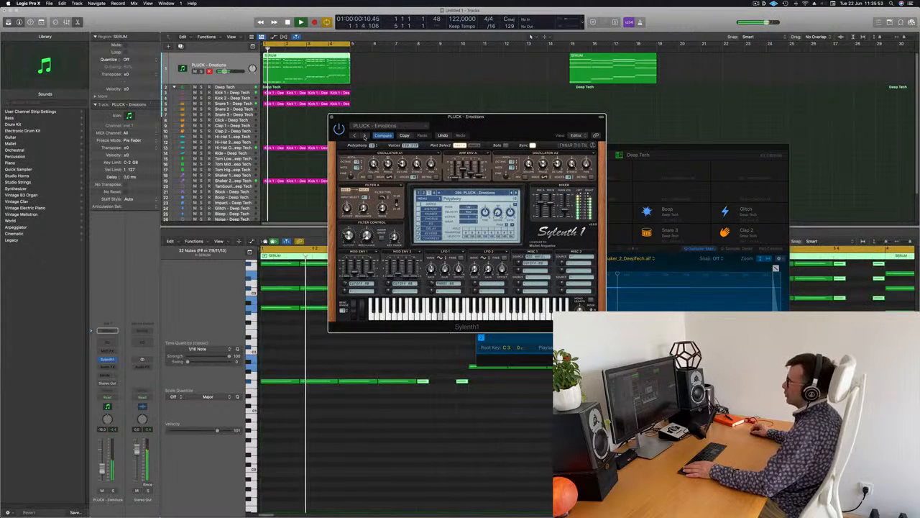
pyautogui.click(364, 136)
pyautogui.moveTo(547, 128); pyautogui.dragTo(579, 92)
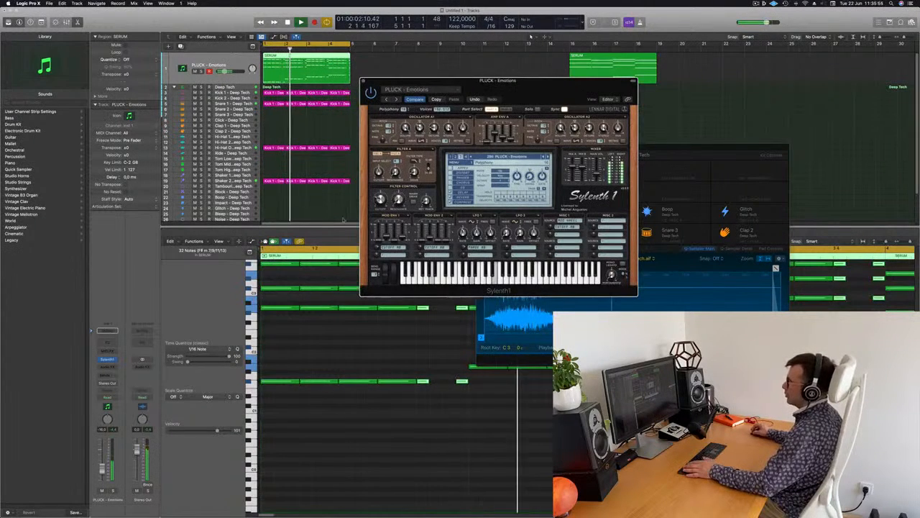
pyautogui.moveTo(226, 71); pyautogui.dragTo(229, 71)
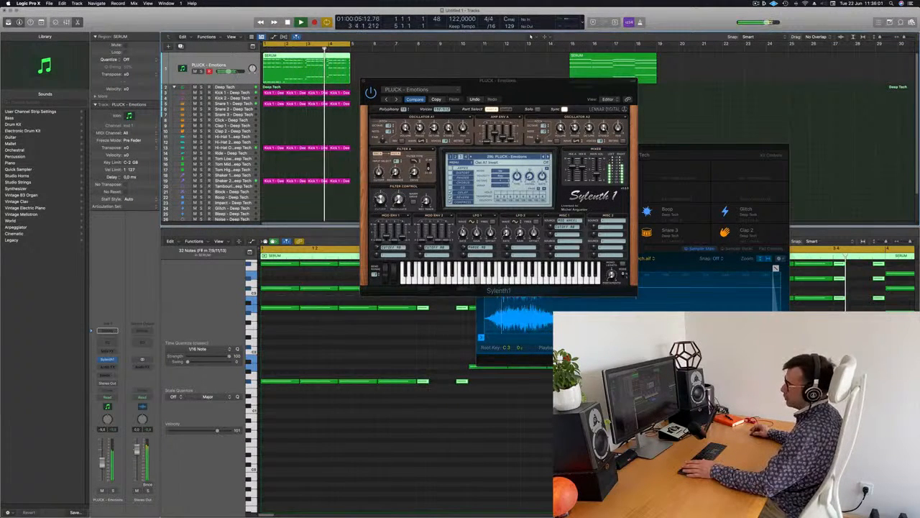
# - Insert a stereo Compressor on the PLUCK - Emotions track and set its side chain source to Inst 2
pyautogui.click(106, 367)
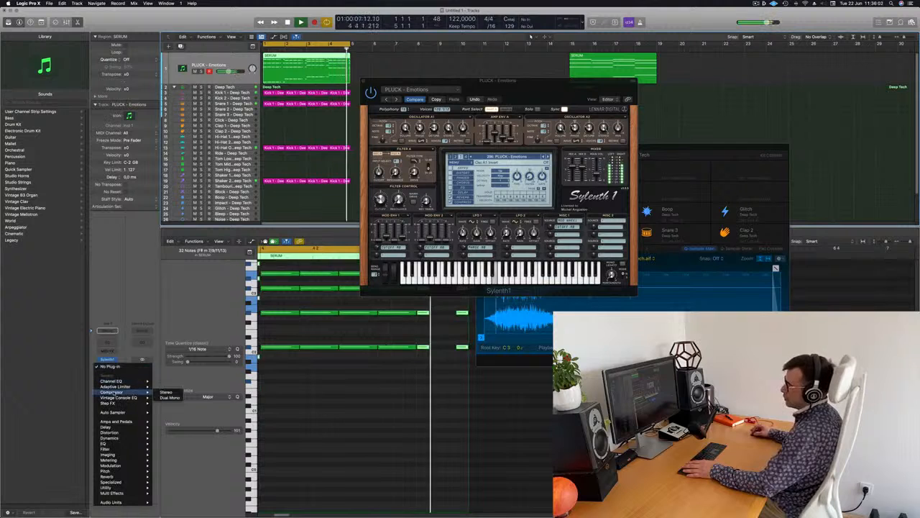
pyautogui.click(166, 392)
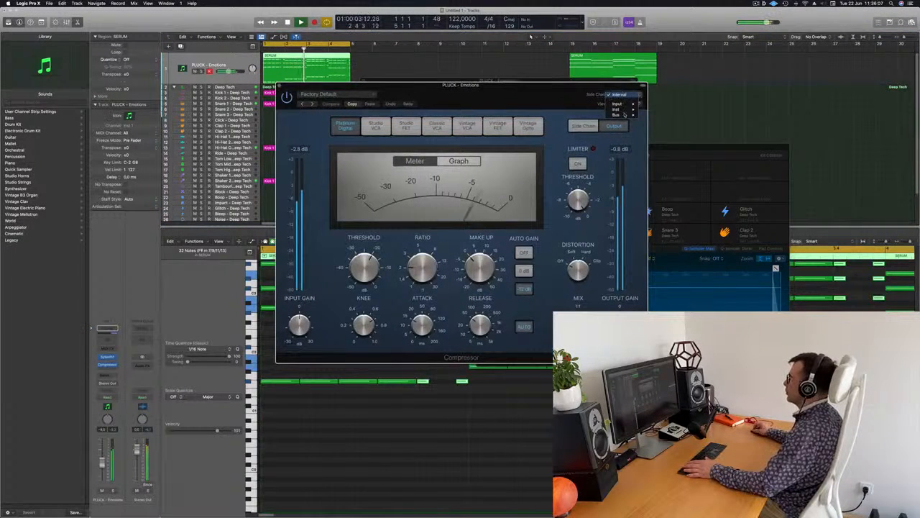
pyautogui.moveTo(626, 111)
pyautogui.click(670, 109)
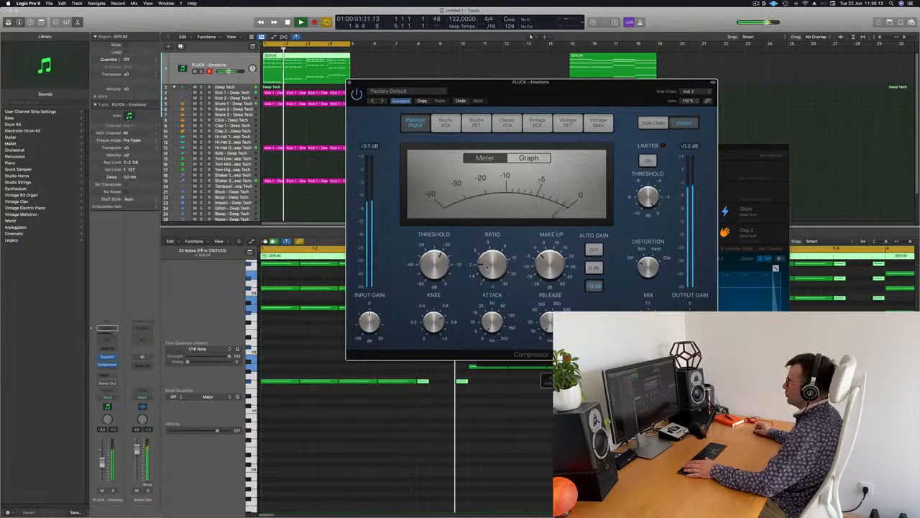
# - Raise the Compressor's ratio during playback and move its window to uncover part of Sylenth1
pyautogui.moveTo(490, 267); pyautogui.dragTo(490, 245)
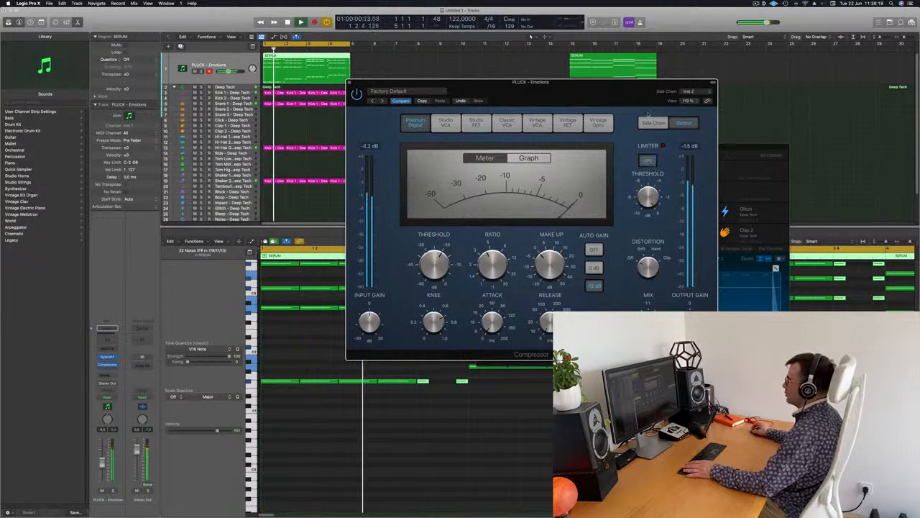
pyautogui.moveTo(597, 99); pyautogui.dragTo(599, 99)
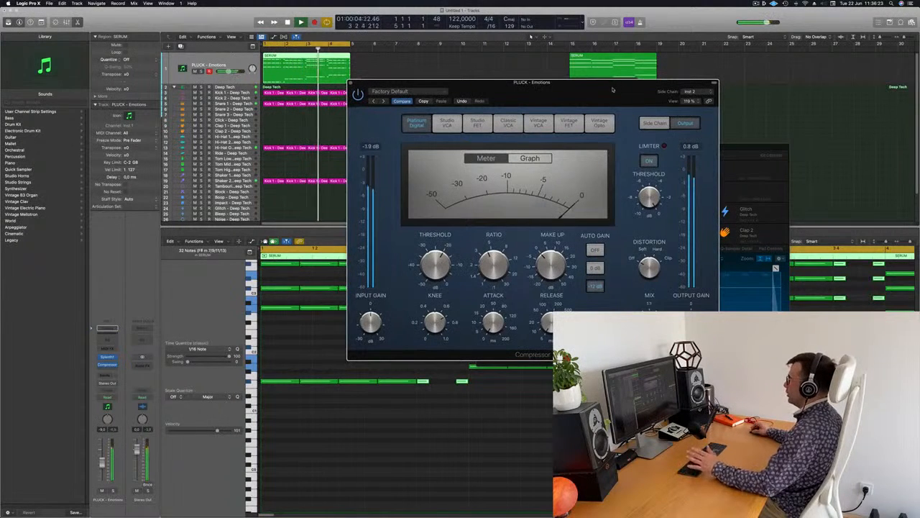
pyautogui.moveTo(599, 90); pyautogui.dragTo(618, 89)
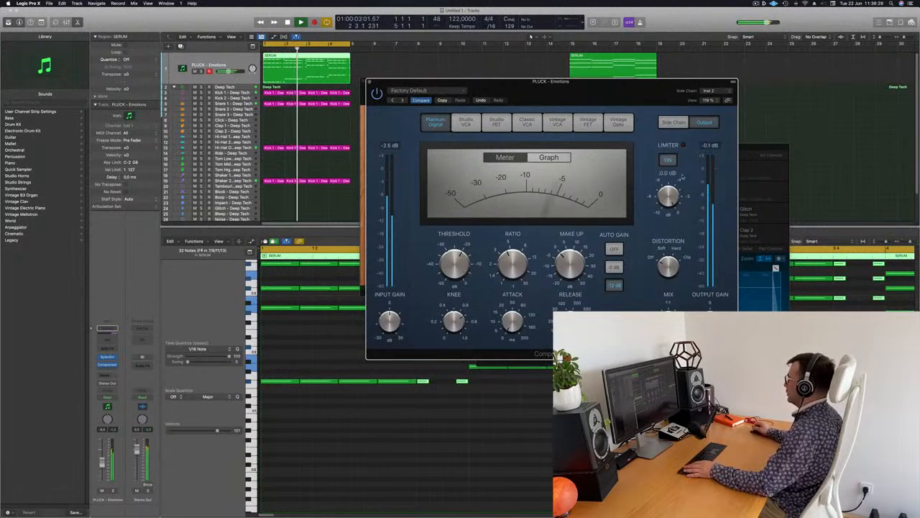
pyautogui.moveTo(651, 84); pyautogui.dragTo(703, 104)
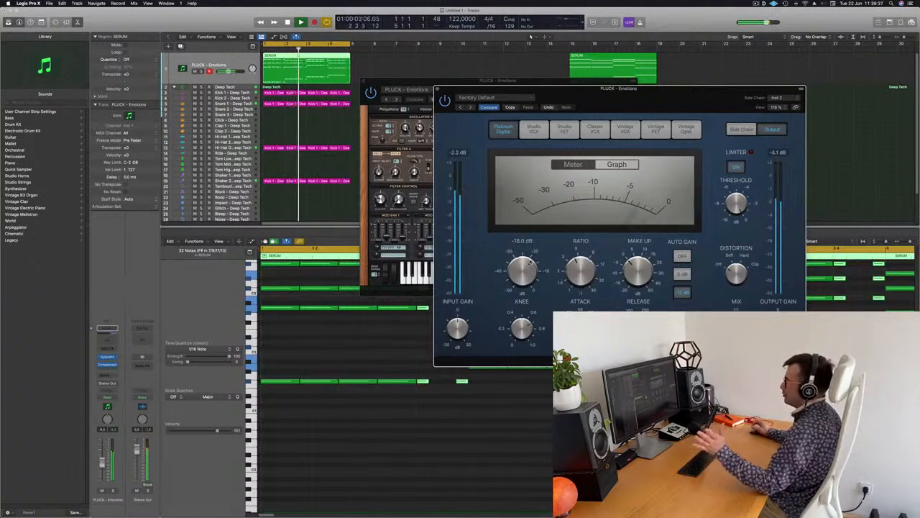
# - Close the Compressor window, move Sylenth1 away from the track area, and restart loop playback
pyautogui.moveTo(662, 92); pyautogui.dragTo(645, 99)
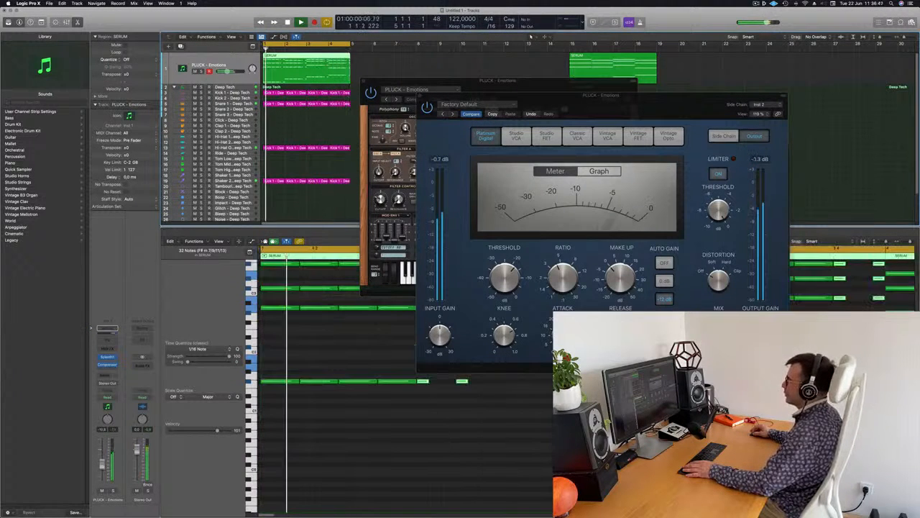
pyautogui.moveTo(575, 95); pyautogui.dragTo(504, 200)
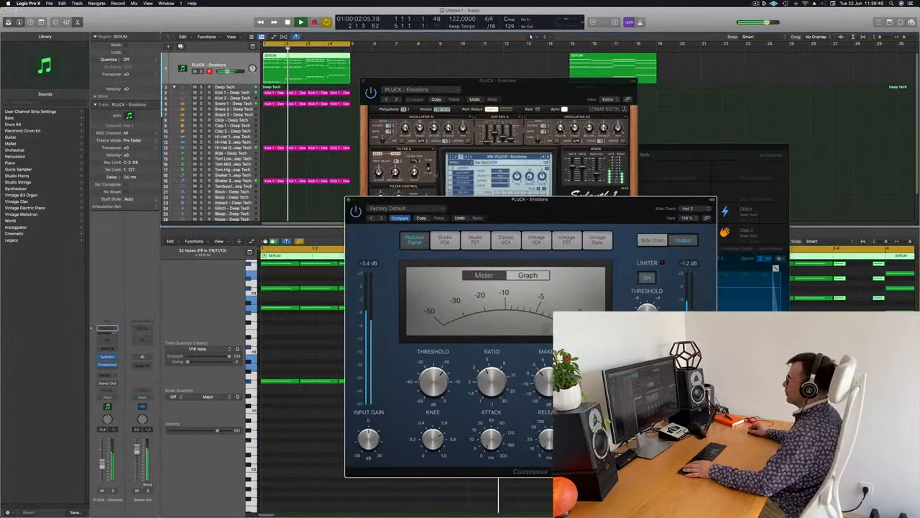
pyautogui.click(348, 199)
pyautogui.moveTo(507, 89); pyautogui.dragTo(539, 295)
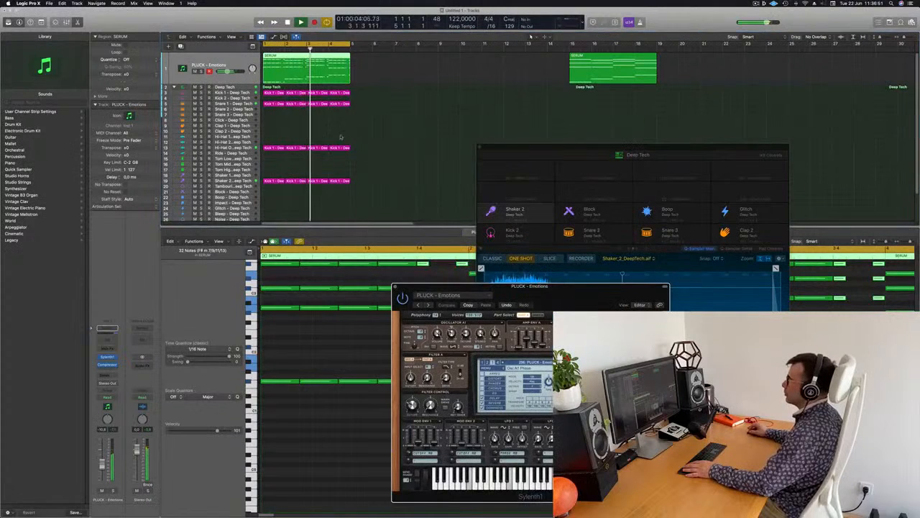
pyautogui.click(369, 141)
pyautogui.press('Return')
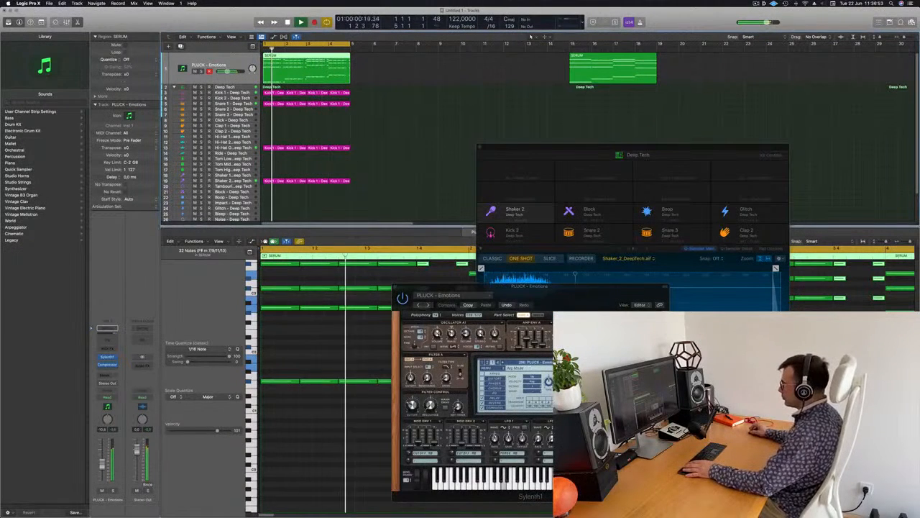
pyautogui.press('space')
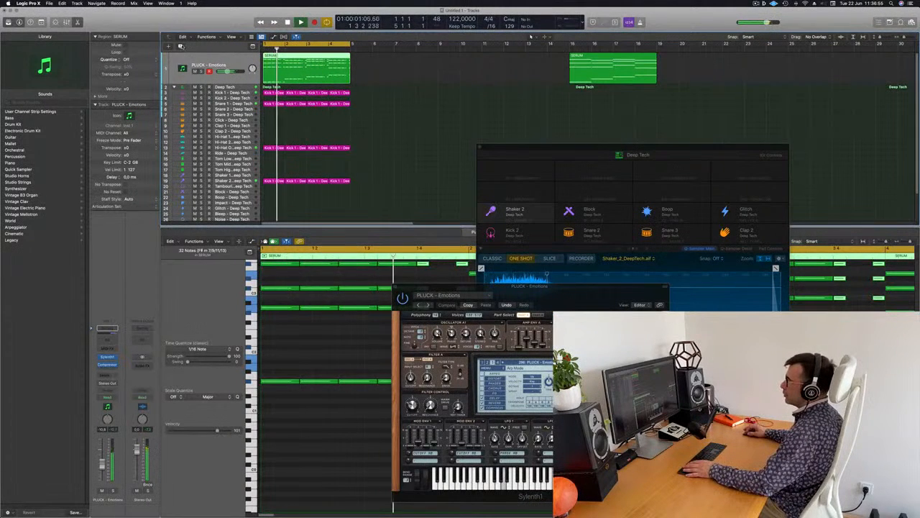
# - Duplicate the PLUCK - Emotions track with its settings and copy the SERUM region at bar 1 onto the new track
pyautogui.press('super+d')
pyautogui.click(274, 67)
pyautogui.press('Return')
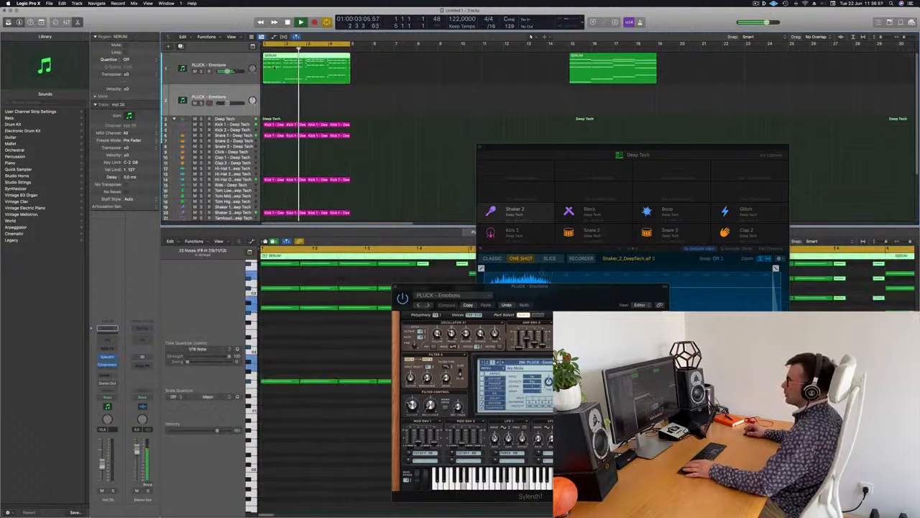
pyautogui.moveTo(291, 70); pyautogui.dragTo(296, 110)
pyautogui.press('space')
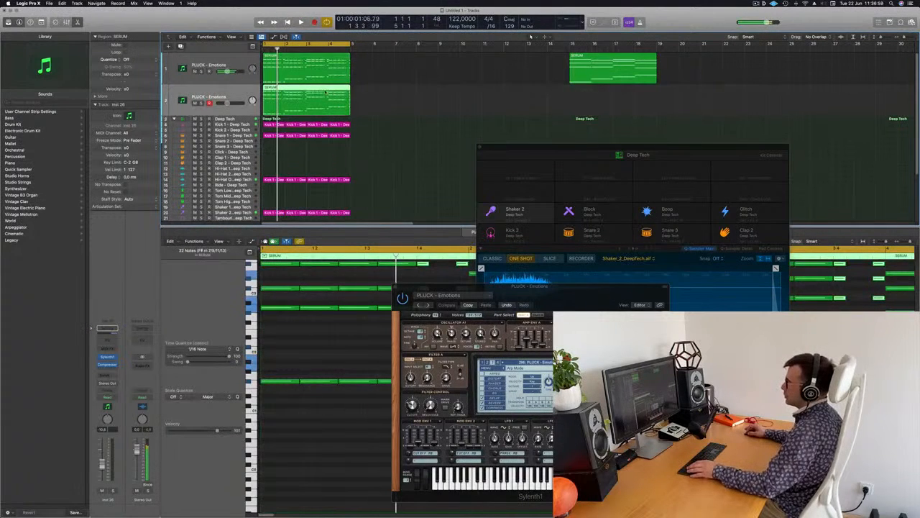
# - Uncover the Piano Roll by moving the plug-in windows aside and delete the copied region's upper notes, leaving only the lowest note line
pyautogui.scroll(-2, 326, 387)
pyautogui.moveTo(591, 293); pyautogui.dragTo(590, 322)
pyautogui.moveTo(658, 155); pyautogui.dragTo(772, 172)
pyautogui.moveTo(475, 318); pyautogui.dragTo(474, 490)
pyautogui.scroll(3, 297, 325)
pyautogui.moveTo(465, 339); pyautogui.dragTo(262, 259)
pyautogui.press('Delete')
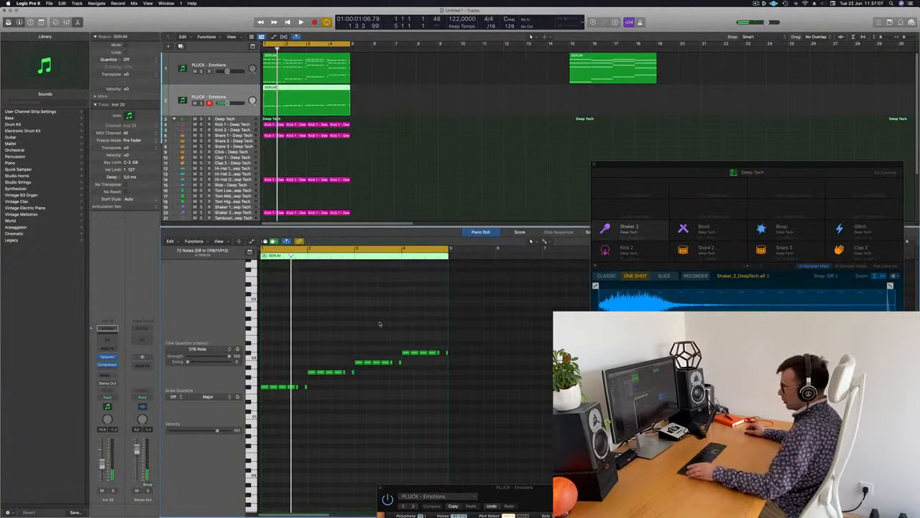
# - Open Sylenth1 on the duplicated track, load the preset BASS - Acid Bass, and play the loop
pyautogui.press('space')
pyautogui.press('space')
pyautogui.click(250, 90)
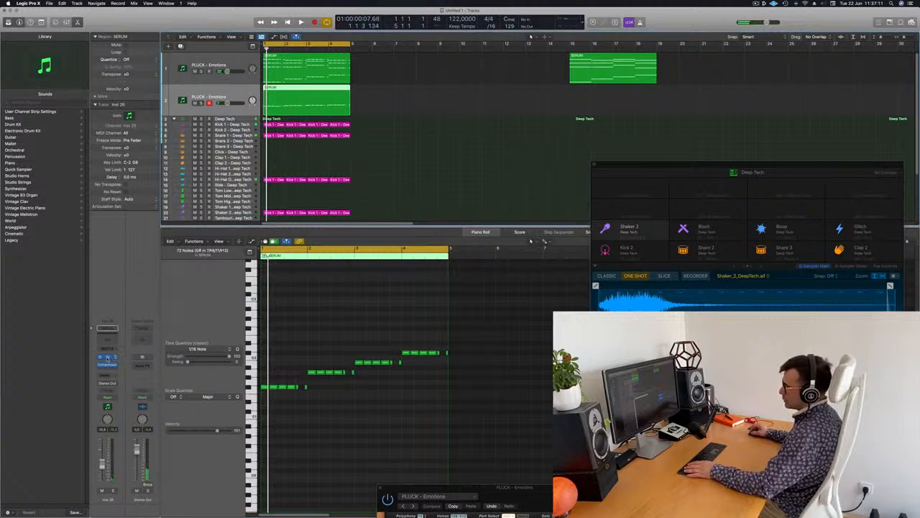
pyautogui.click(106, 357)
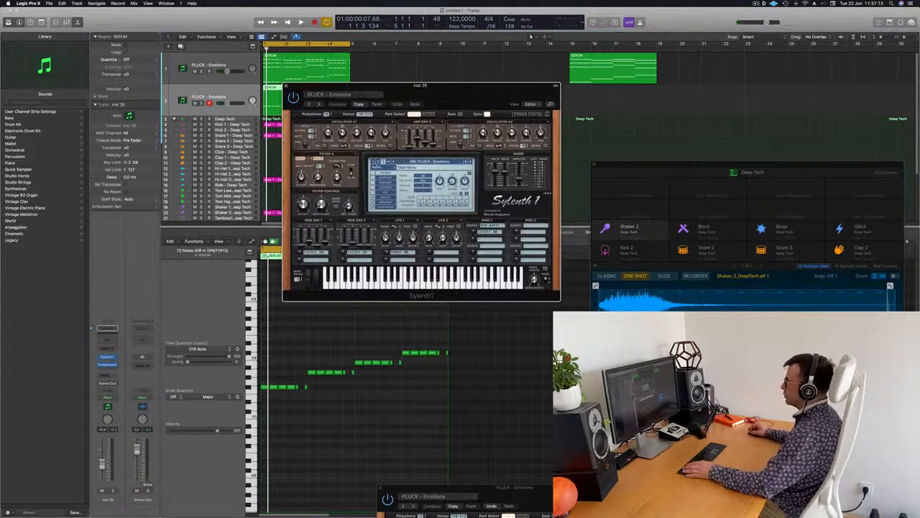
pyautogui.click(420, 162)
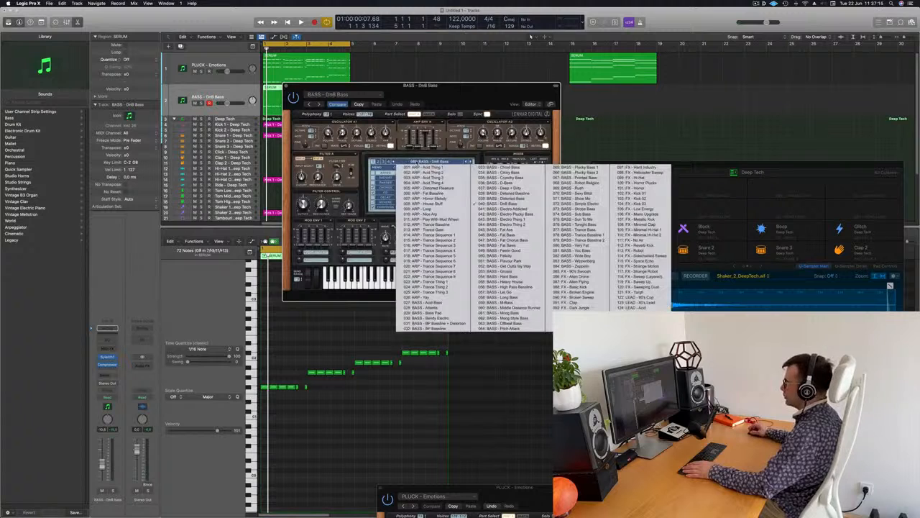
pyautogui.click(424, 302)
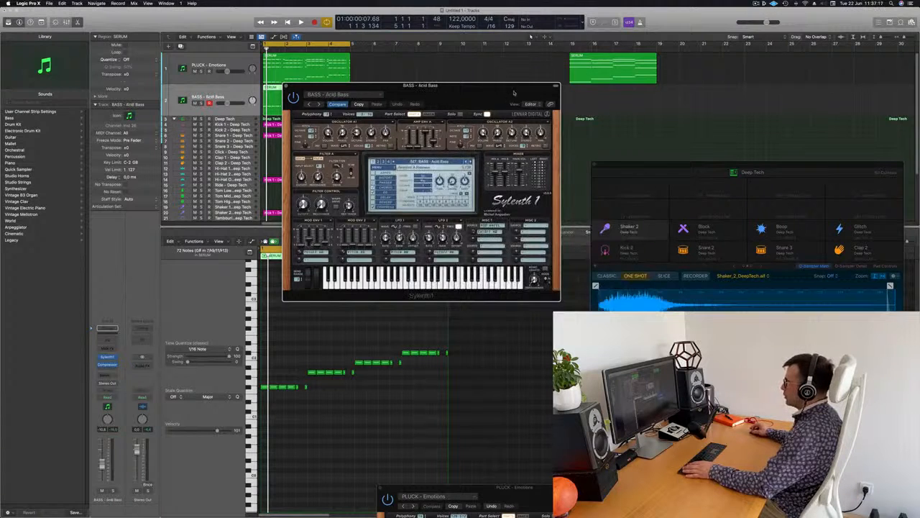
pyautogui.moveTo(513, 92); pyautogui.dragTo(588, 95)
pyautogui.press('space')
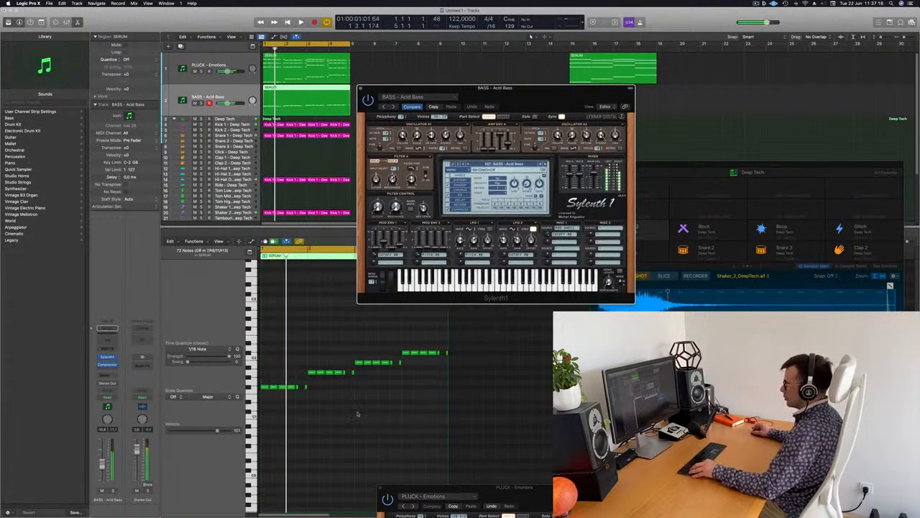
# - Lengthen the short bass note near the end of the first bar in the Piano Roll to close its gap
pyautogui.press('super+Right')
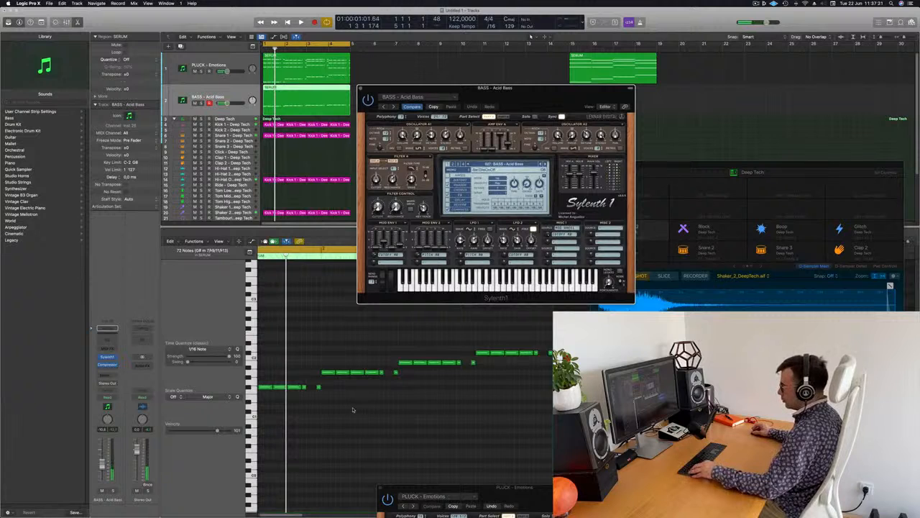
pyautogui.press('super+Right')
pyautogui.hscroll(-2, 356, 408)
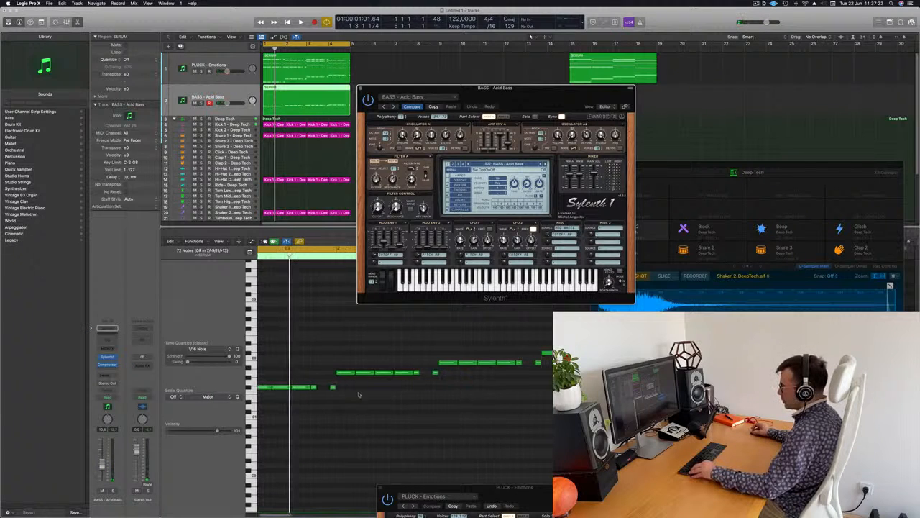
pyautogui.click(314, 388)
pyautogui.moveTo(314, 387); pyautogui.dragTo(327, 391)
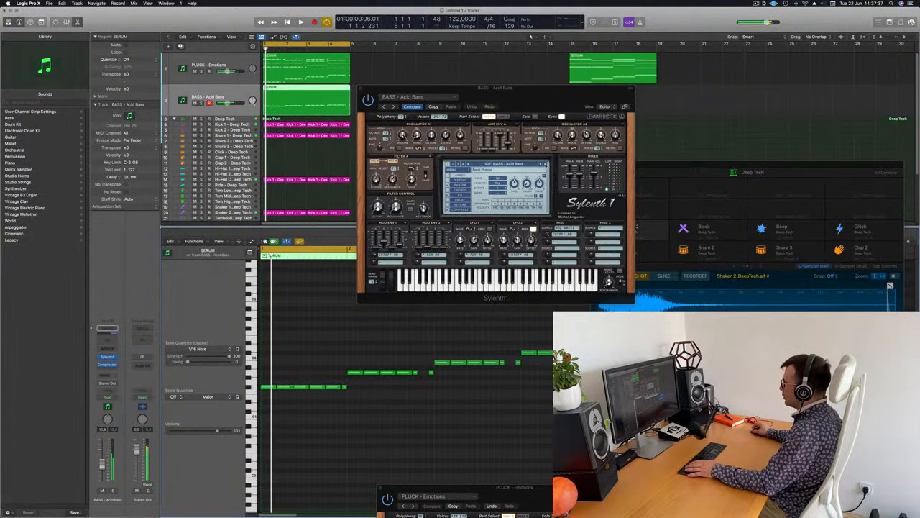
# - Audition the following Sylenth1 bass presets during playback, up to BASS - Clicky Bass
pyautogui.click(545, 165)
pyautogui.click(545, 164)
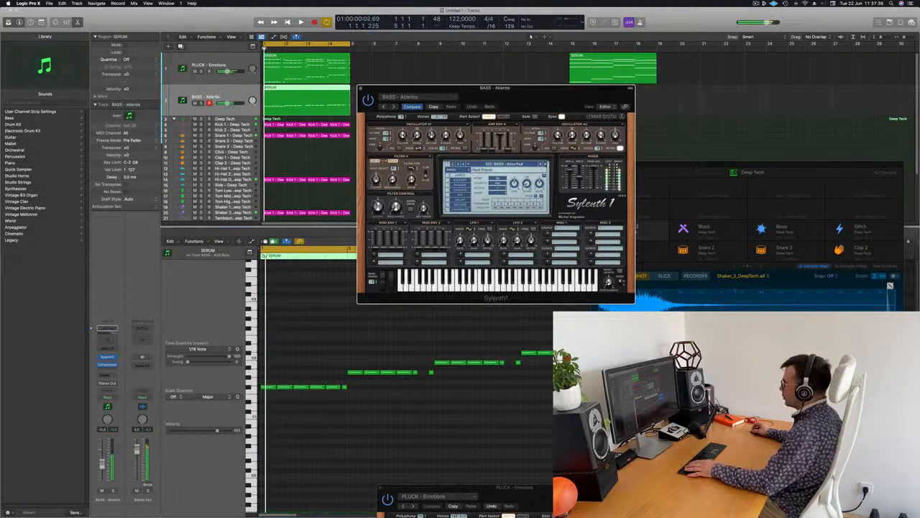
pyautogui.click(545, 165)
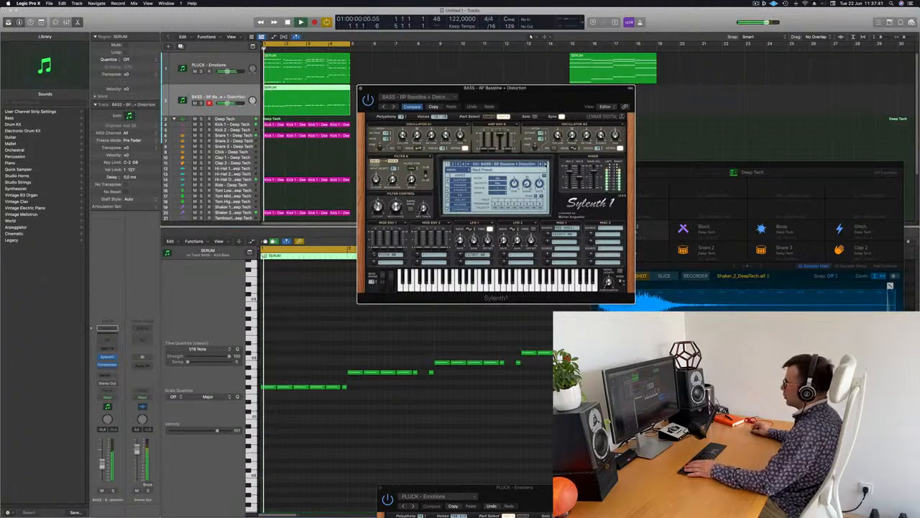
pyautogui.click(544, 164)
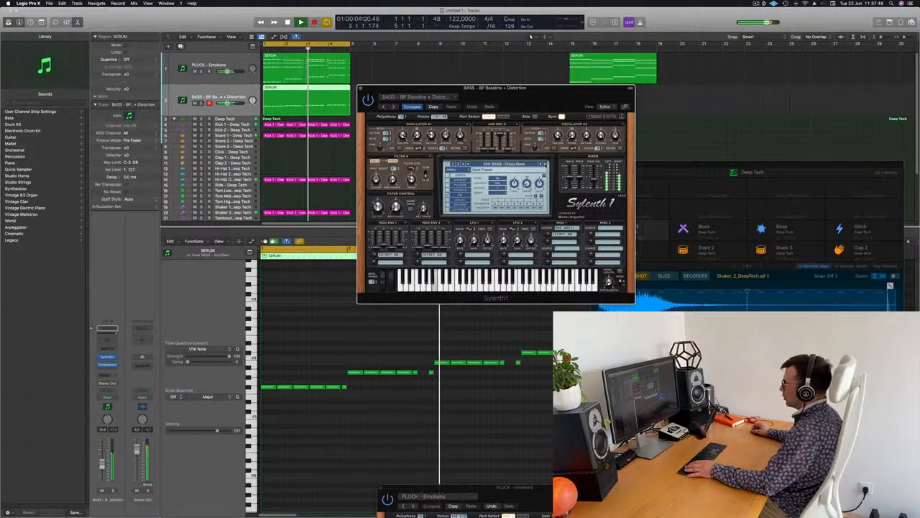
# - Stop playback, lengthen the short note near the end of the third bass note group, and play the loop again
pyautogui.click(476, 342)
pyautogui.press('space')
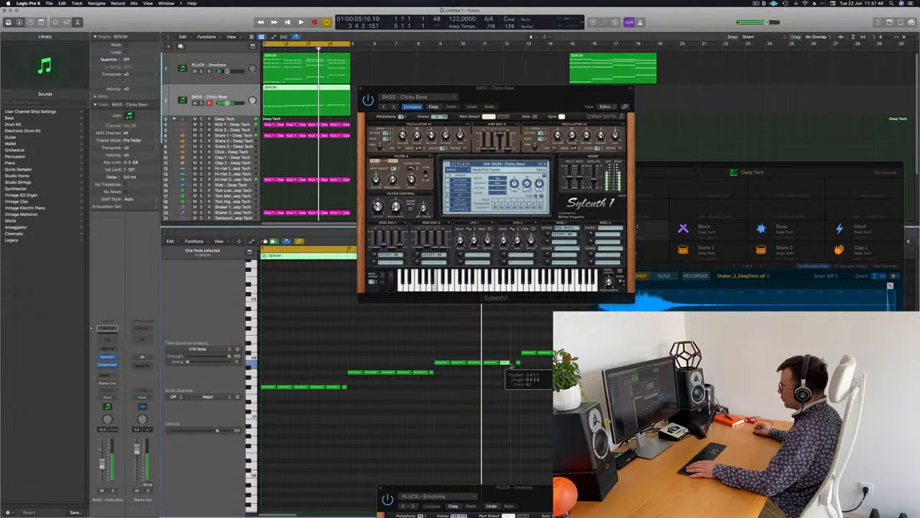
pyautogui.hscroll(2, 403, 374)
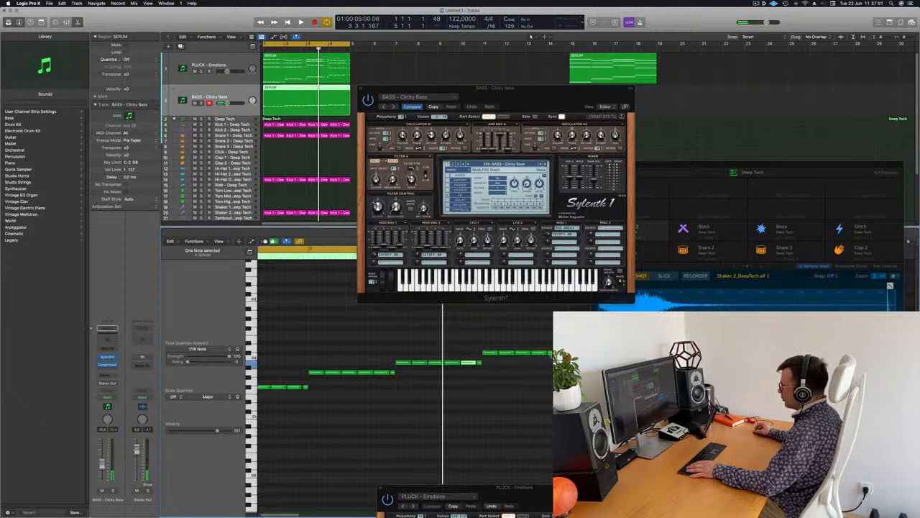
pyautogui.press('space')
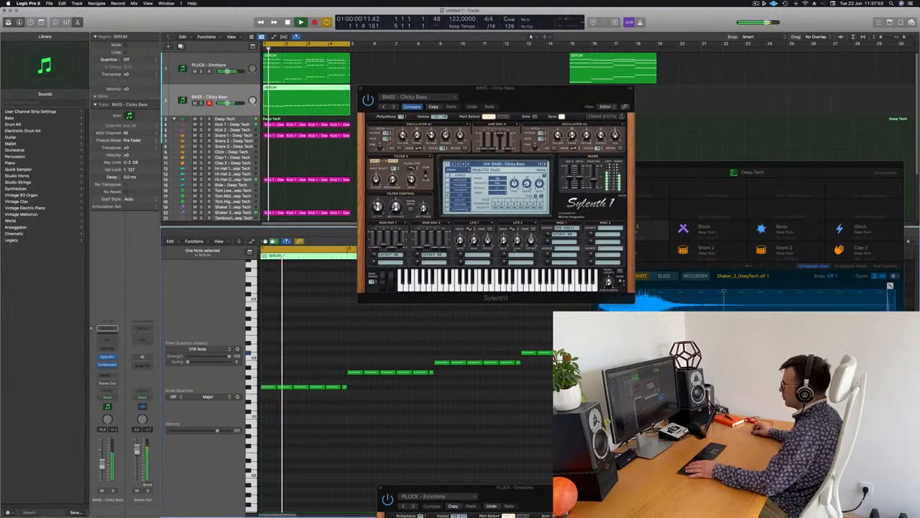
# - Raise the BASS - Clicky Bass track's volume and replay the loop from the start
pyautogui.moveTo(532, 92)
pyautogui.mouseDown()
pyautogui.moveTo(527, 97)
pyautogui.moveTo(543, 90)
pyautogui.mouseUp()
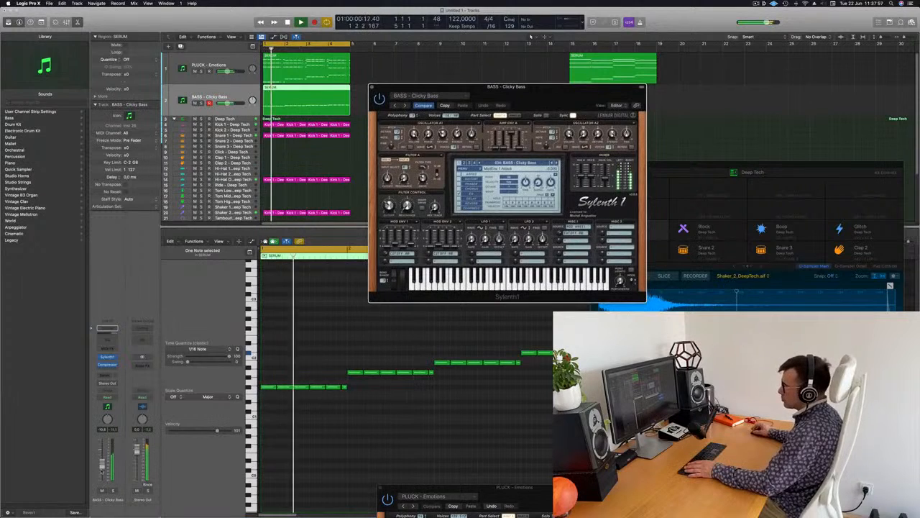
pyautogui.press('space')
pyautogui.press('space')
pyautogui.click(476, 102)
pyautogui.press('space')
pyautogui.press('space')
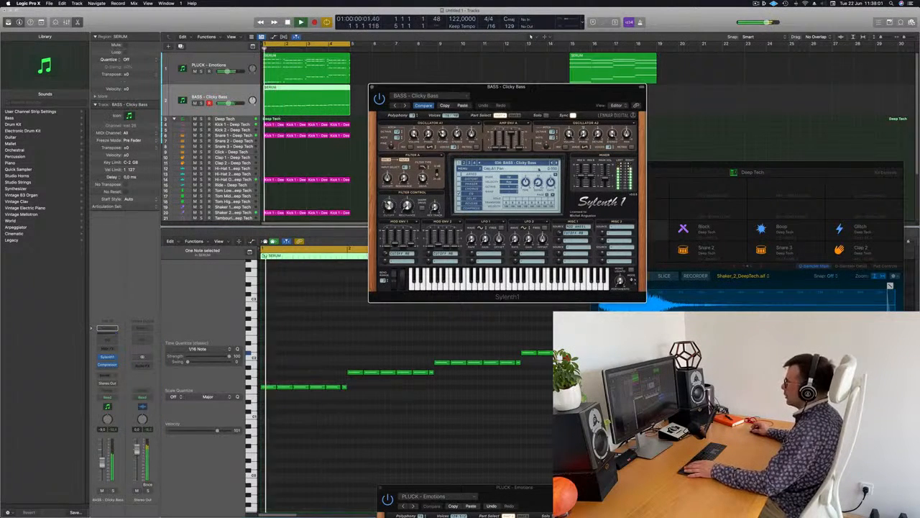
# - Continue auditioning Sylenth1 bass presets up to BASS - DnB Bass and move the plug-in window over the Piano Roll
pyautogui.click(556, 163)
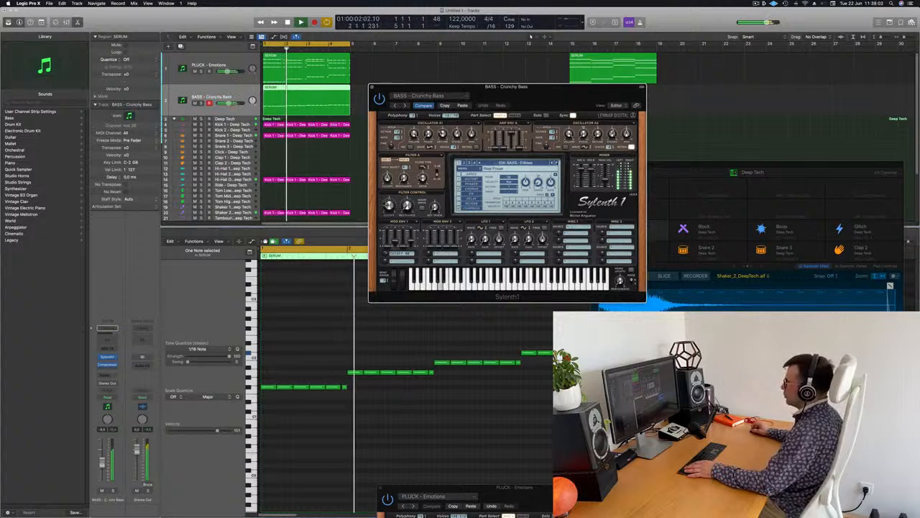
pyautogui.click(555, 163)
pyautogui.moveTo(572, 95); pyautogui.dragTo(532, 136)
pyautogui.press(']')
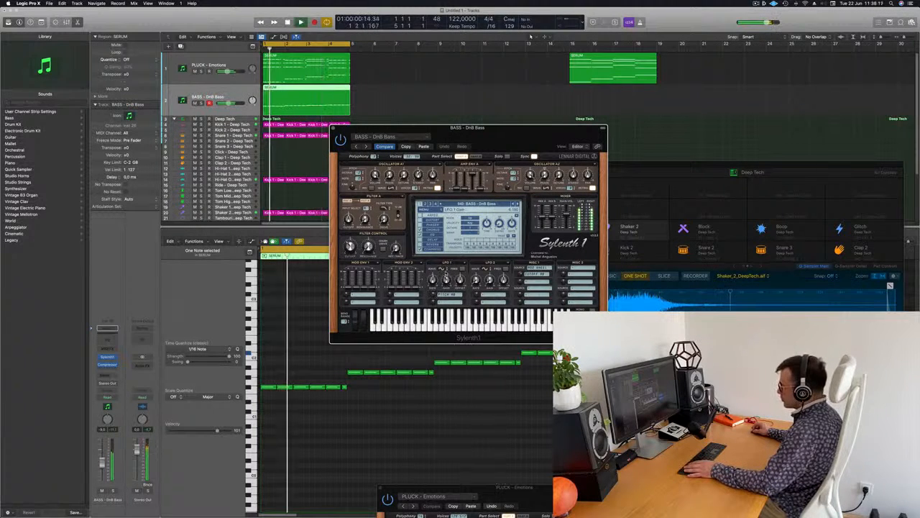
# - Clear the Pitch A and B modulation destination of LFO 1 in the BASS - DnB Bass preset
pyautogui.click(450, 294)
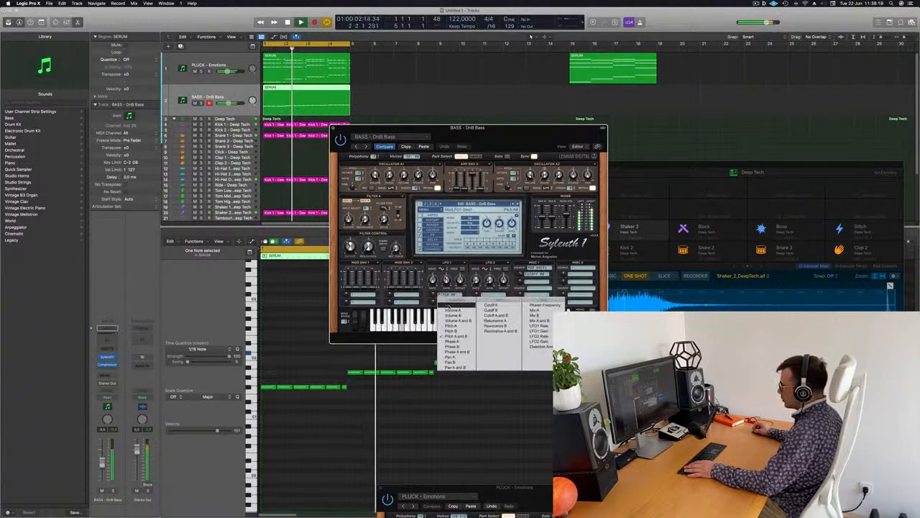
pyautogui.click(420, 308)
pyautogui.moveTo(508, 128)
pyautogui.mouseDown()
pyautogui.moveTo(534, 125)
pyautogui.moveTo(516, 128)
pyautogui.mouseUp()
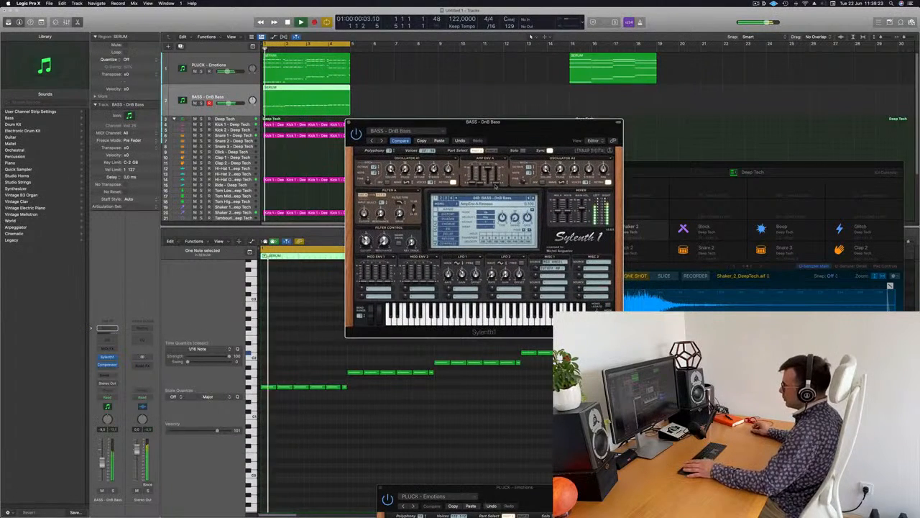
# - Try Pitch A as LFO 1's destination, clear it again, and adjust the LFO 1 gain with the bass track soloed
pyautogui.click(460, 295)
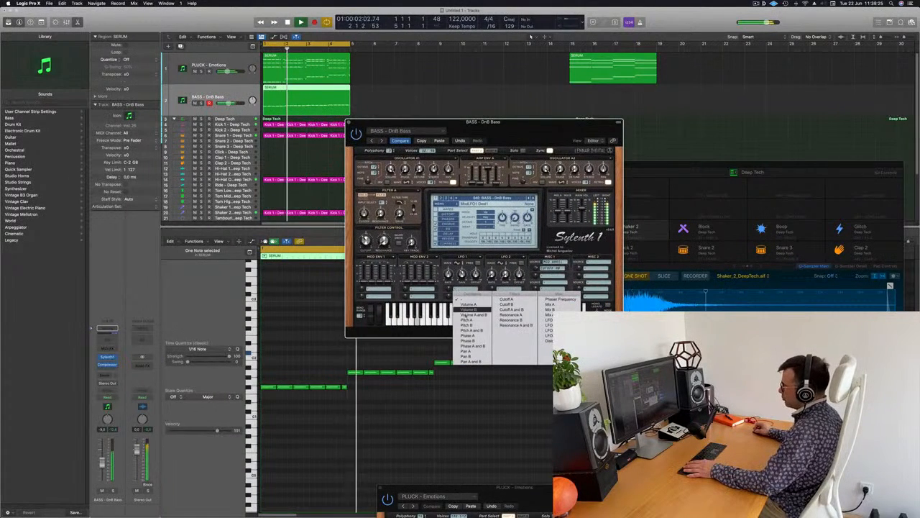
pyautogui.click(465, 320)
pyautogui.click(458, 289)
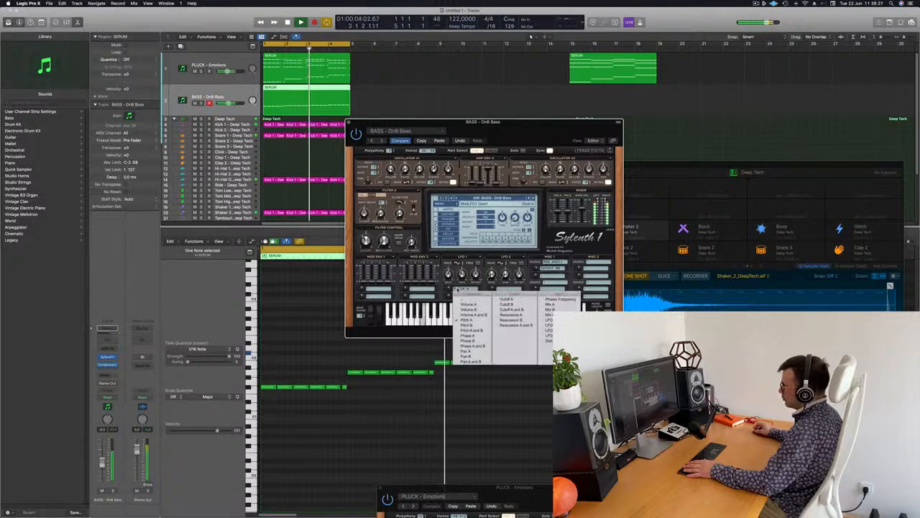
pyautogui.click(465, 298)
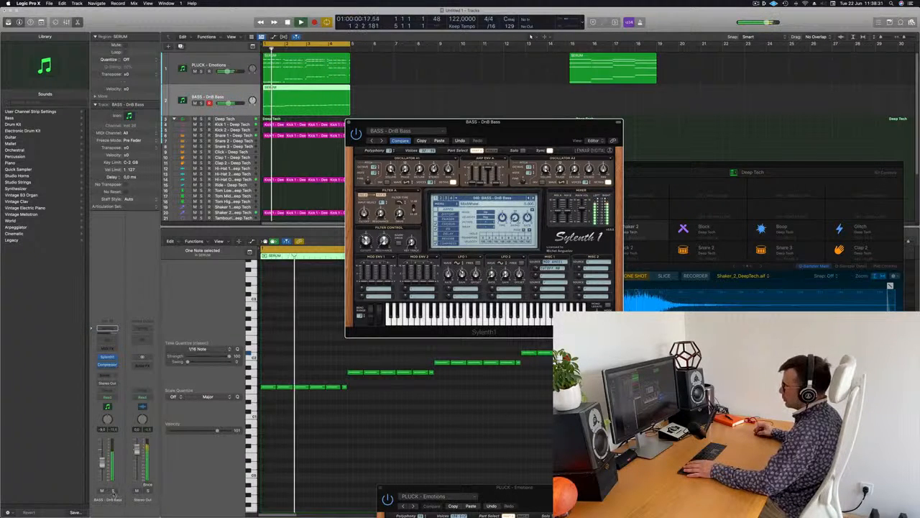
pyautogui.press('s')
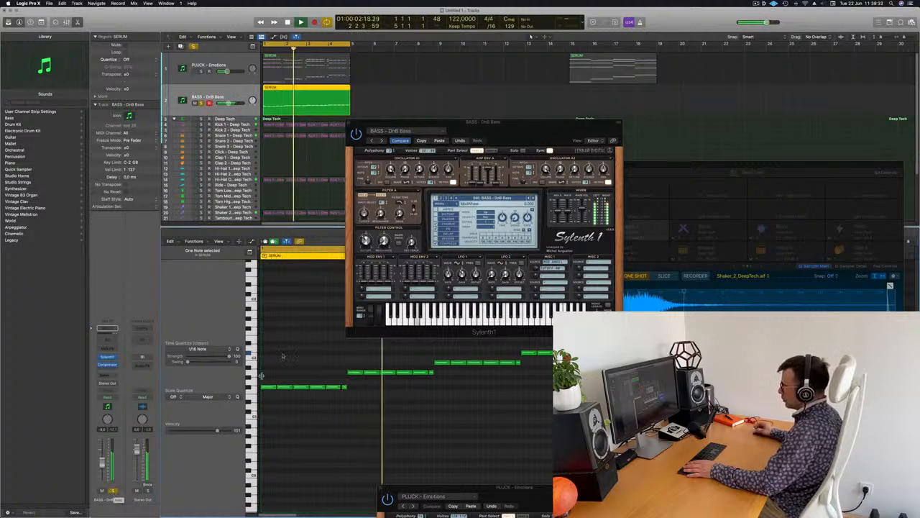
pyautogui.moveTo(462, 274); pyautogui.dragTo(462, 277)
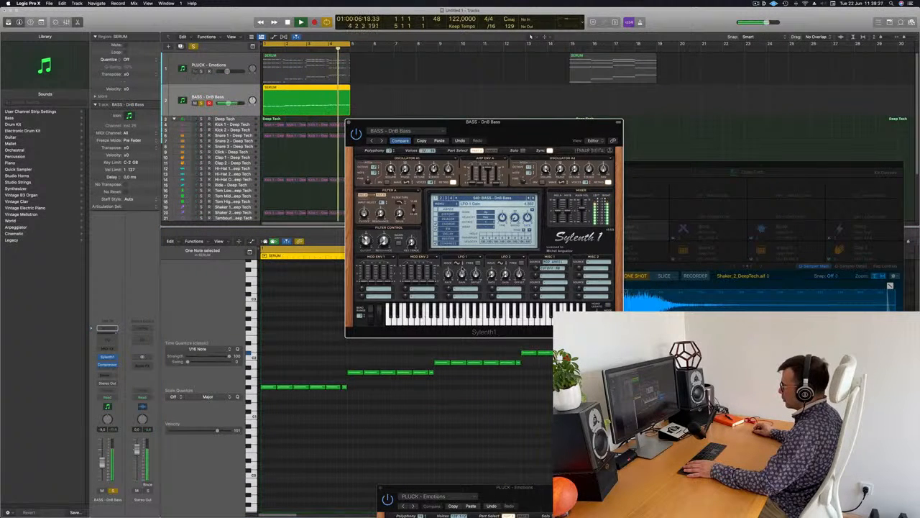
# - Unsolo the bass track and audition Sylenth1 presets from BASS - Electro Addicted to BASS - Fat Bass over the full loop
pyautogui.press(']')
pyautogui.press('space')
pyautogui.press('space')
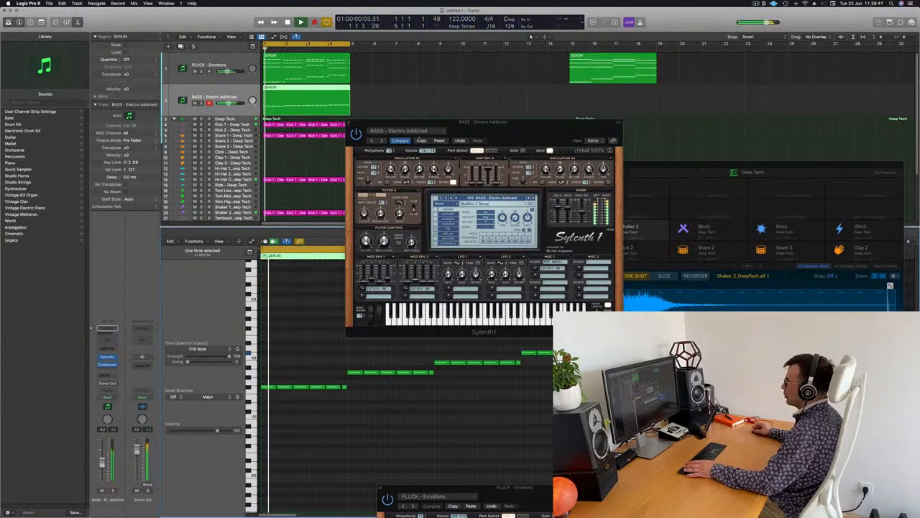
pyautogui.click(381, 141)
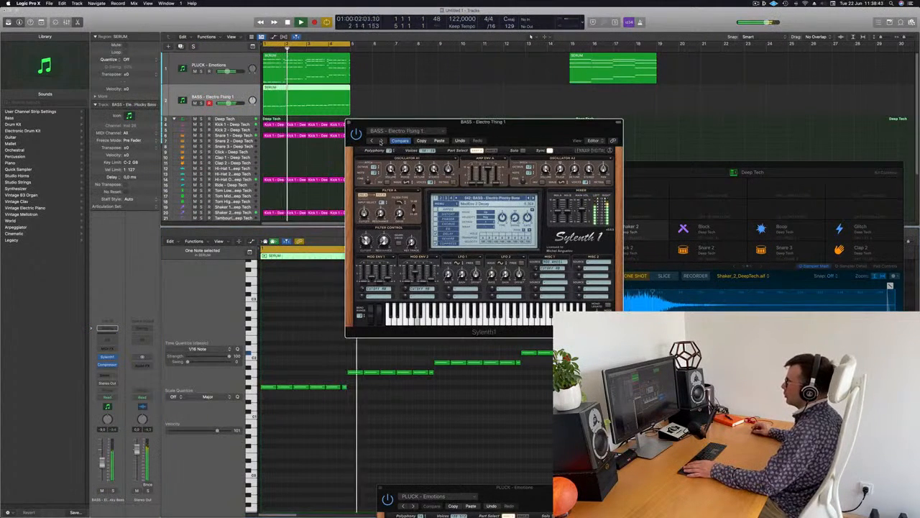
pyautogui.click(381, 140)
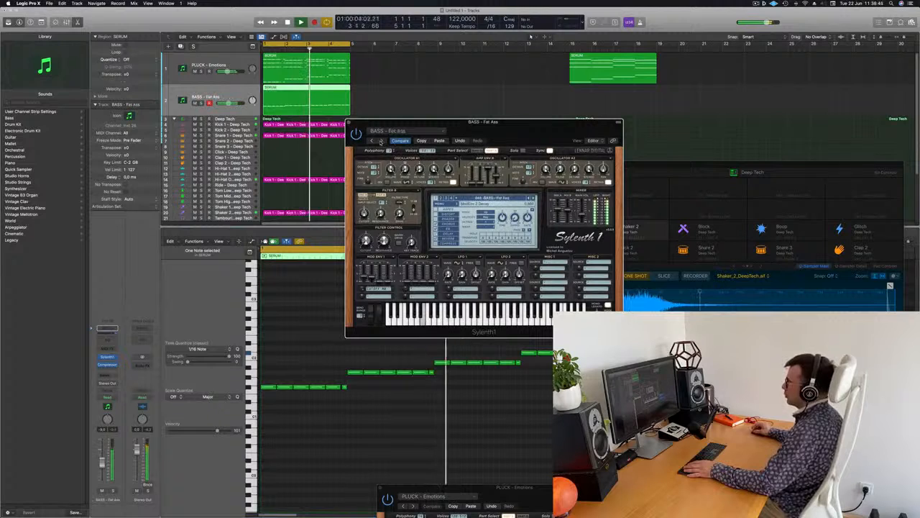
pyautogui.moveTo(519, 133); pyautogui.dragTo(534, 162)
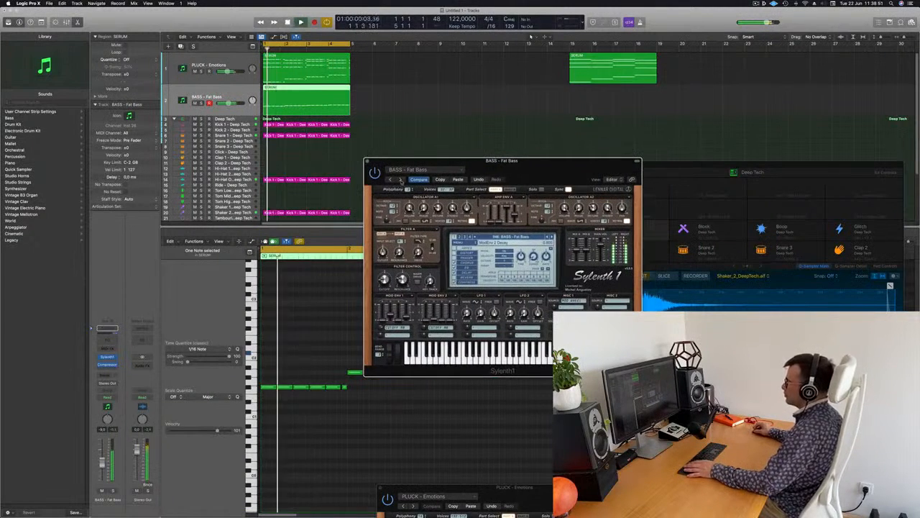
# - Continue auditioning the bass presets from BASS - Feelin Good up to BASS - Get Outta My Way
pyautogui.click(400, 180)
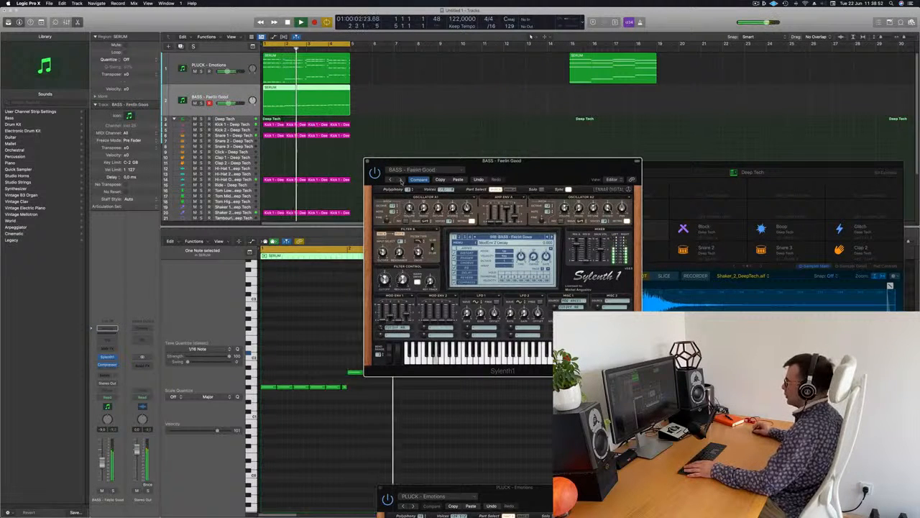
pyautogui.click(400, 180)
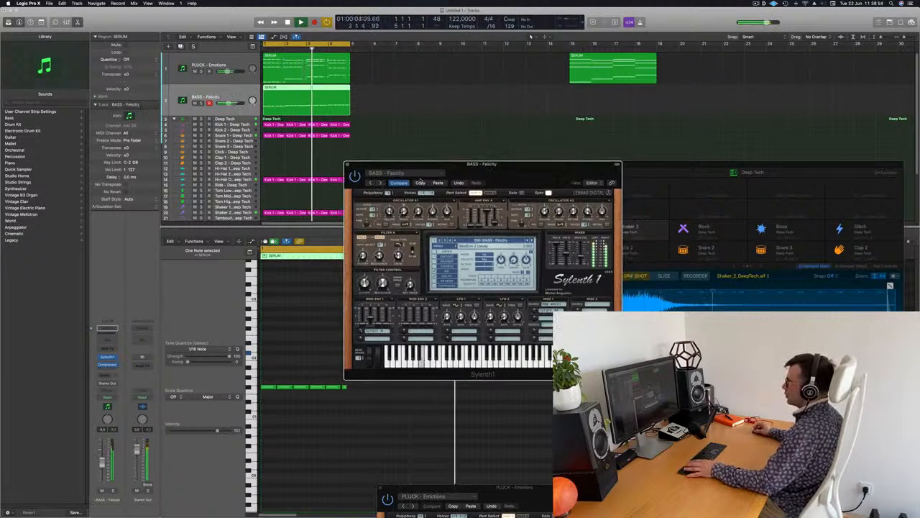
pyautogui.click(380, 181)
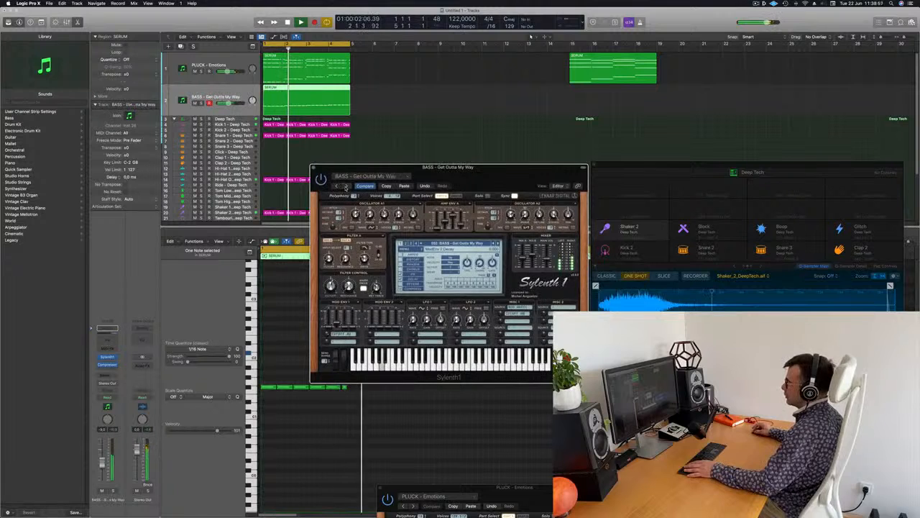
# - Listen to BASS - Get Outta My Way soloed and in the full mix, moving the plug-in window aside
pyautogui.moveTo(509, 179); pyautogui.dragTo(559, 159)
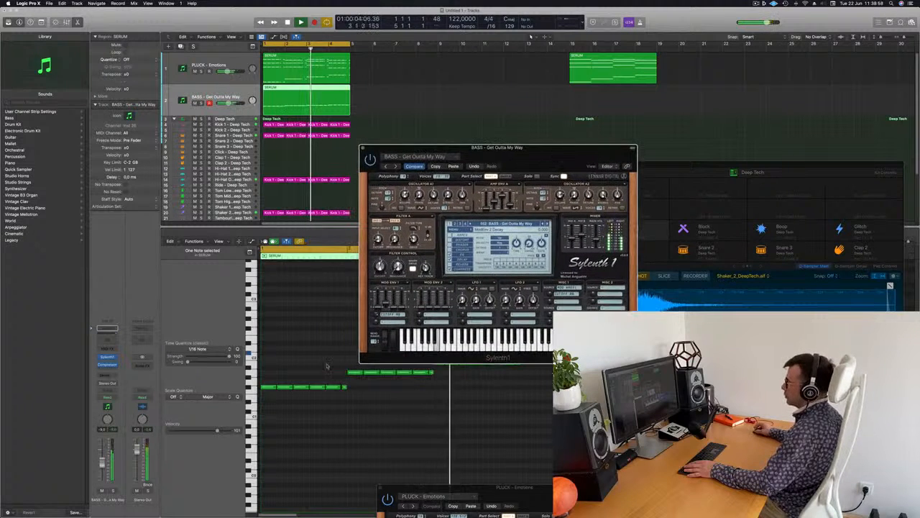
pyautogui.click(114, 491)
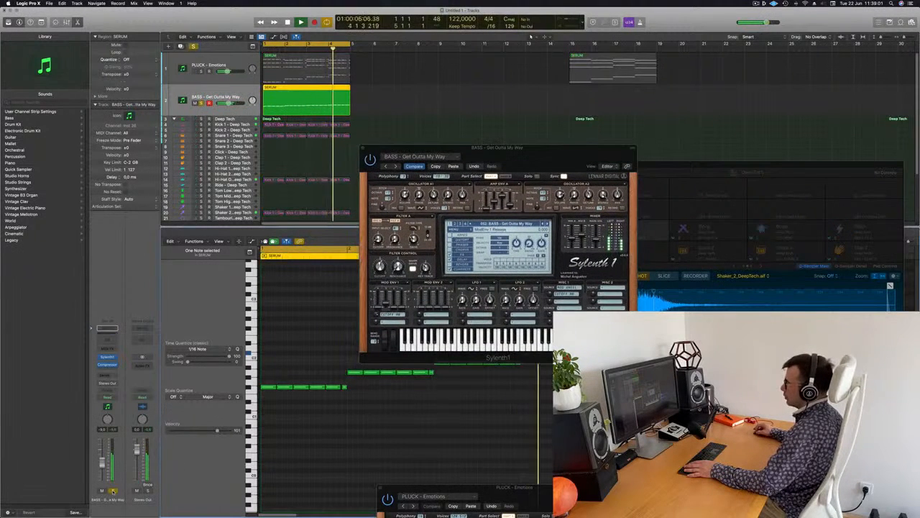
pyautogui.click(114, 491)
pyautogui.moveTo(553, 151); pyautogui.dragTo(615, 141)
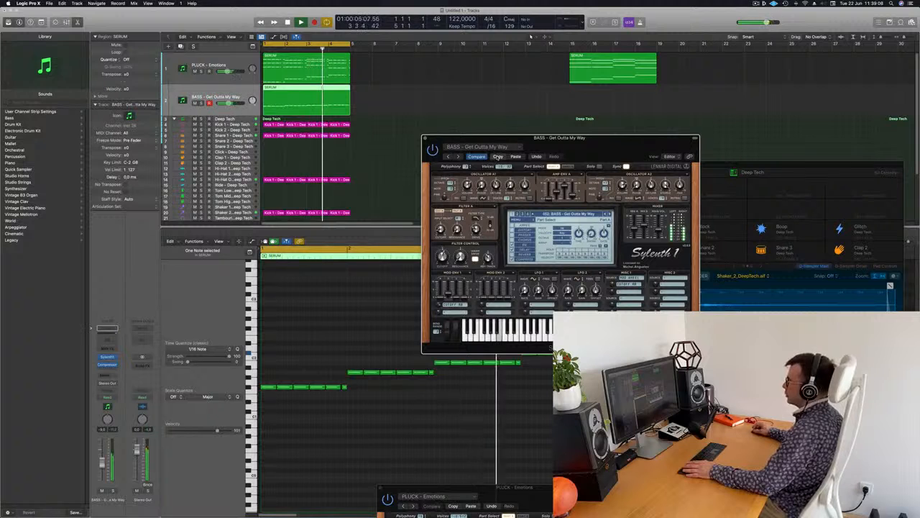
# - Audition the following Sylenth1 bass presets up to BASS - Moog Bass while the loop plays
pyautogui.click(457, 157)
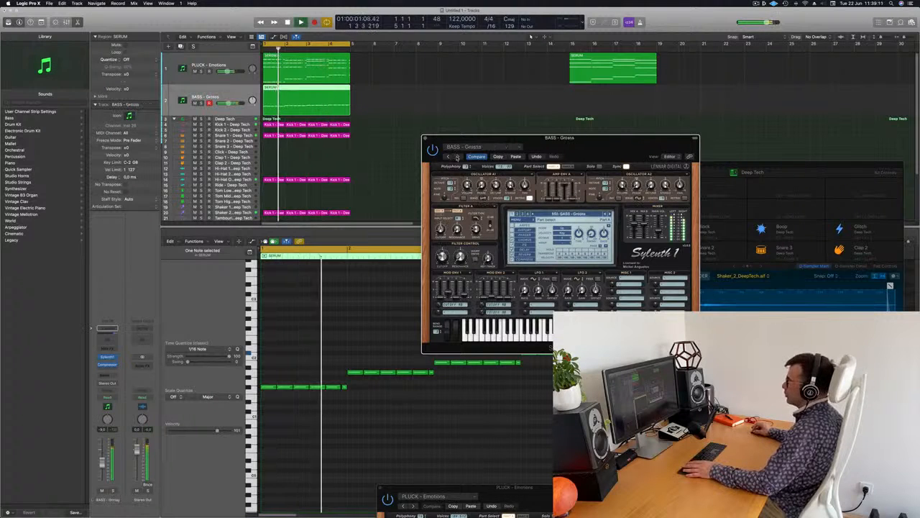
pyautogui.click(457, 157)
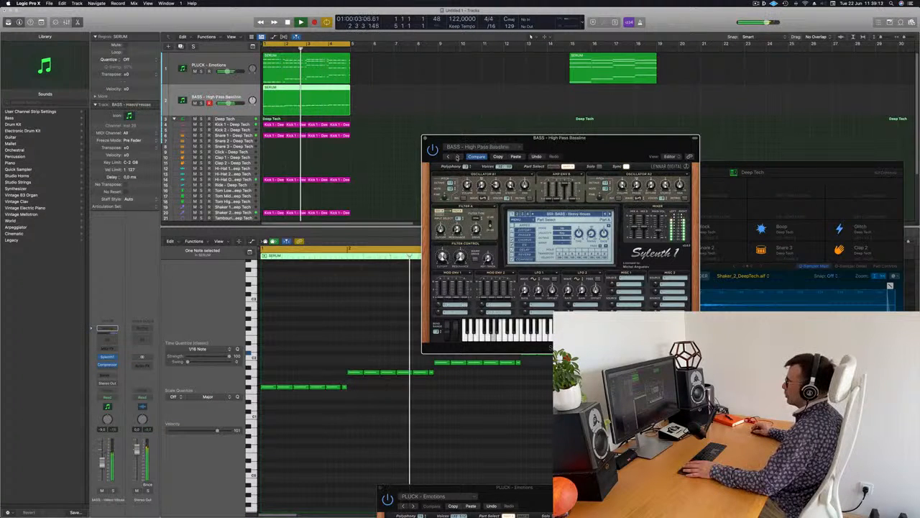
pyautogui.click(457, 156)
pyautogui.click(457, 157)
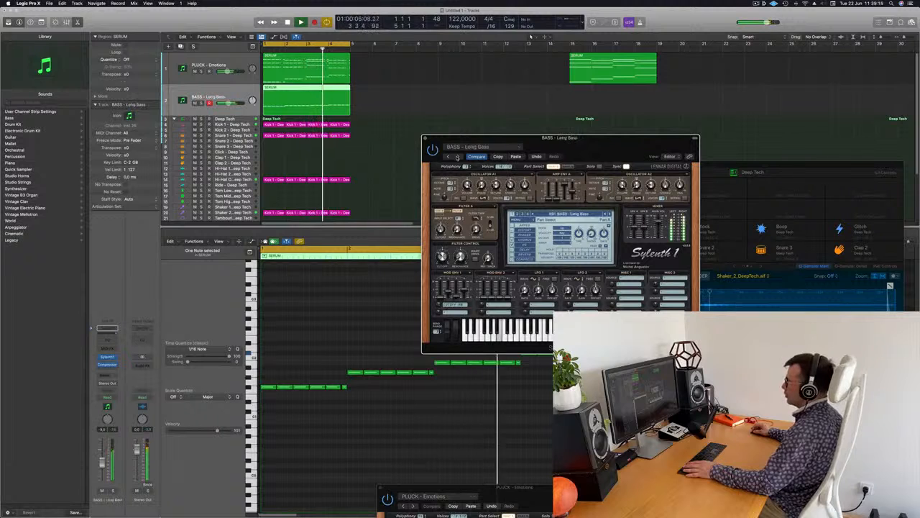
pyautogui.click(457, 156)
pyautogui.click(457, 157)
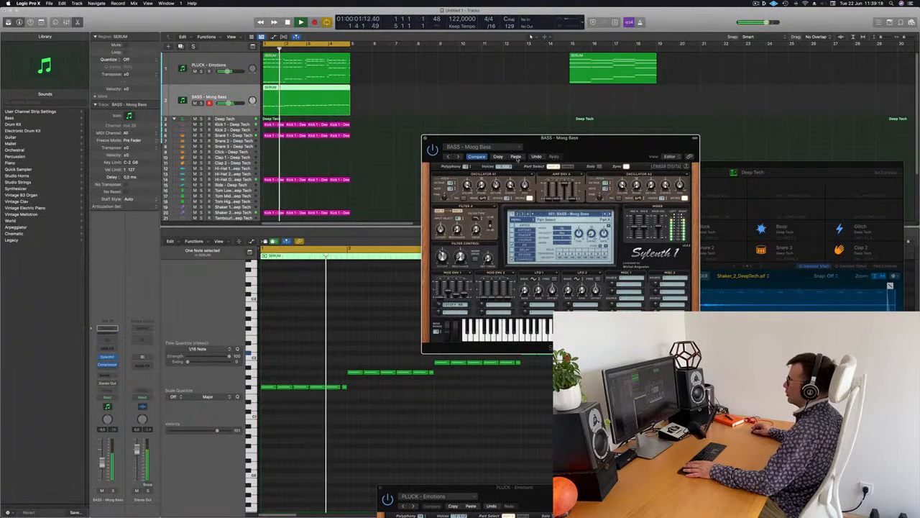
# - Restore the BASS - Get Outta My Way sound, compare it soloed and in the mix, and close the plug-in window
pyautogui.moveTo(621, 143); pyautogui.dragTo(628, 78)
pyautogui.press('space')
pyautogui.press('space')
pyautogui.click(113, 491)
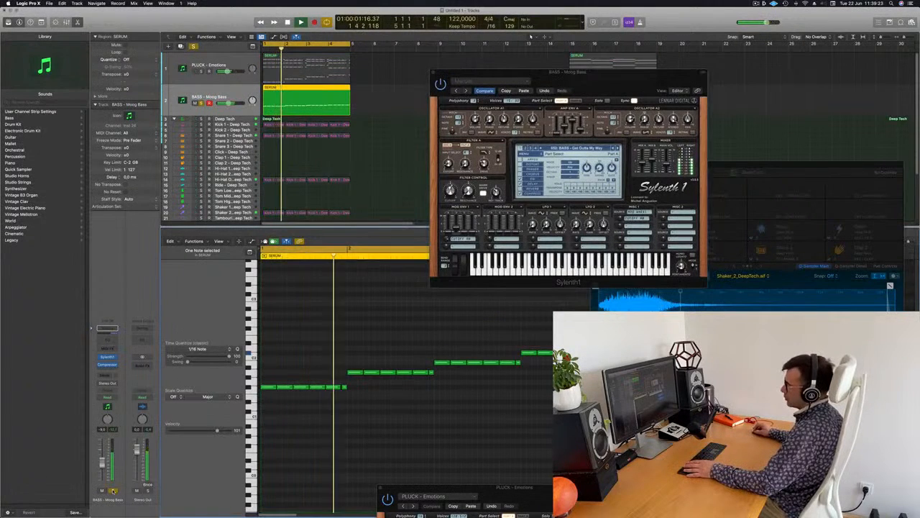
pyautogui.click(113, 491)
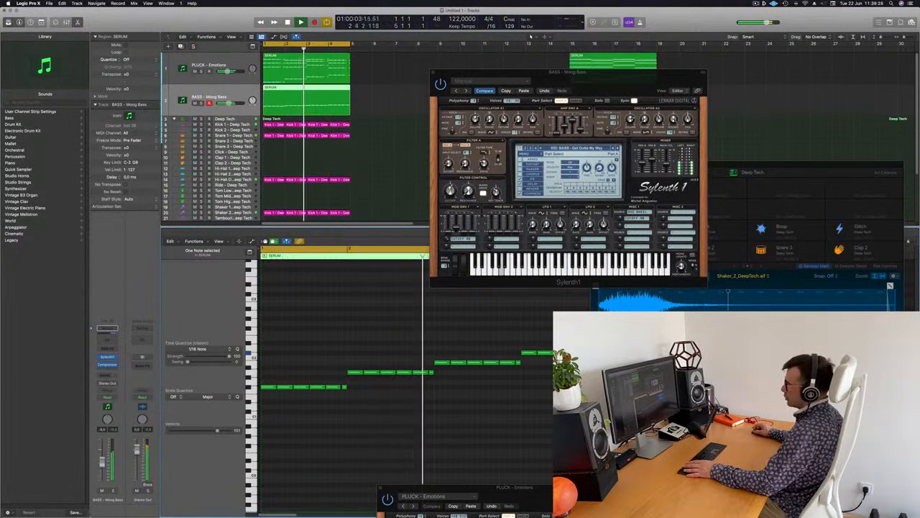
pyautogui.moveTo(583, 79); pyautogui.dragTo(660, 98)
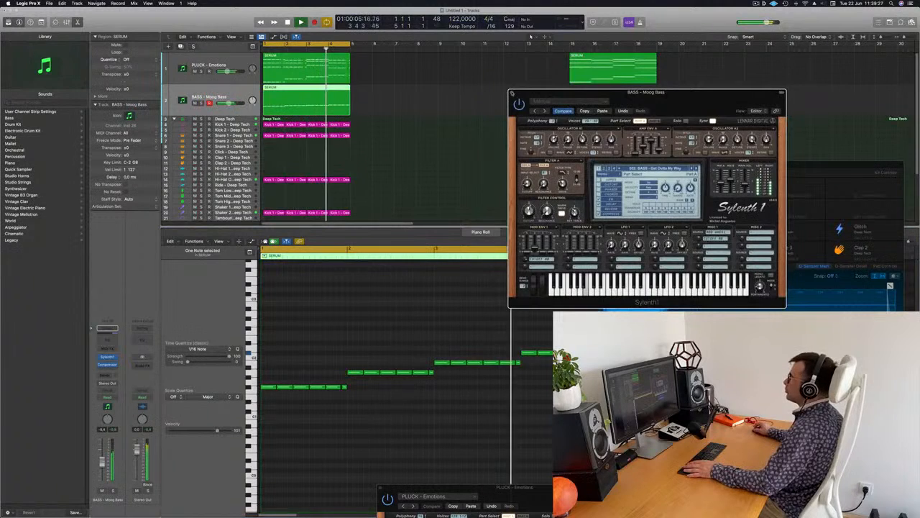
pyautogui.click(510, 92)
# - Add an instrument track below the bass with the bass track's plug-ins and open its Sylenth1 window
pyautogui.scroll(-2, 455, 131)
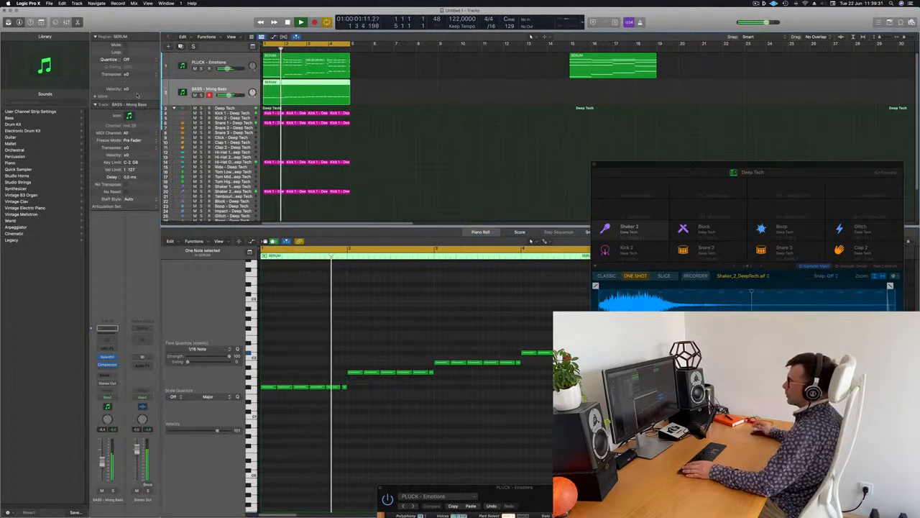
pyautogui.press('alt+super+s')
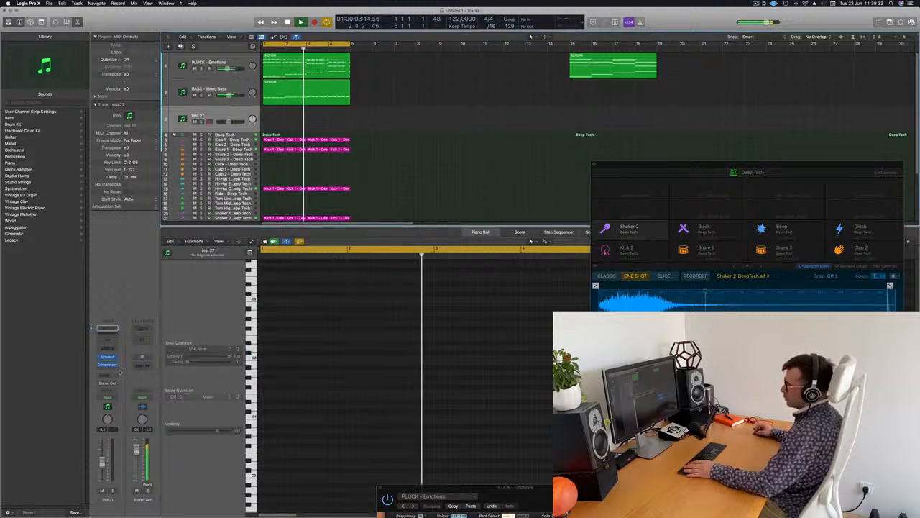
pyautogui.click(106, 357)
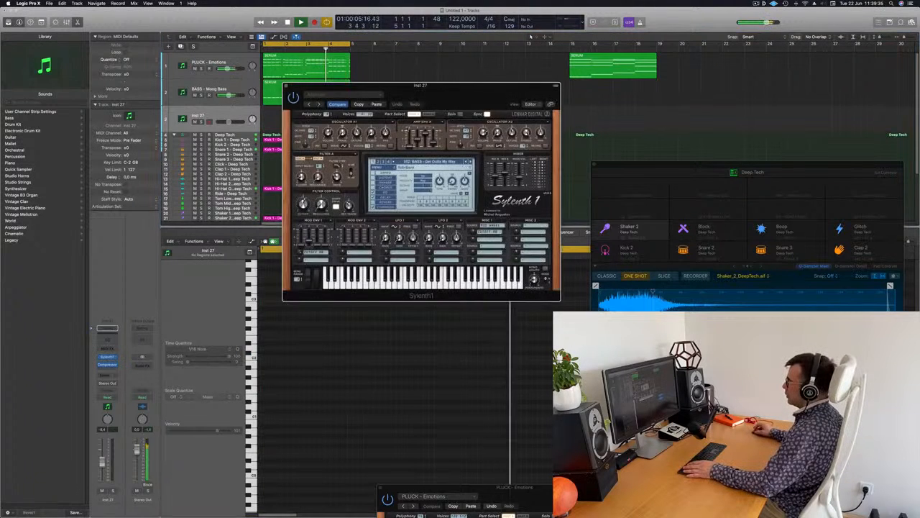
pyautogui.moveTo(486, 87); pyautogui.dragTo(457, 128)
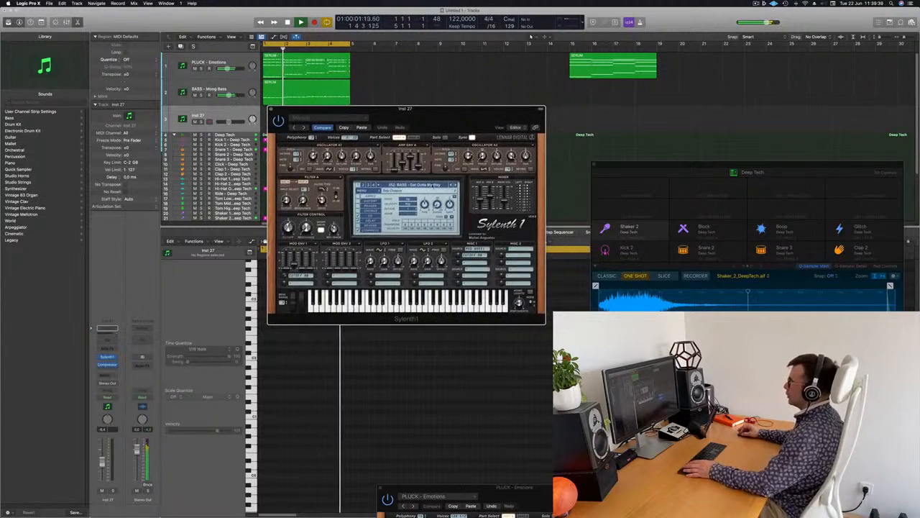
# - Load the PAD - Anjuna Pad preset into the new track's Sylenth1 and move the plug-in window off the tracks
pyautogui.click(416, 185)
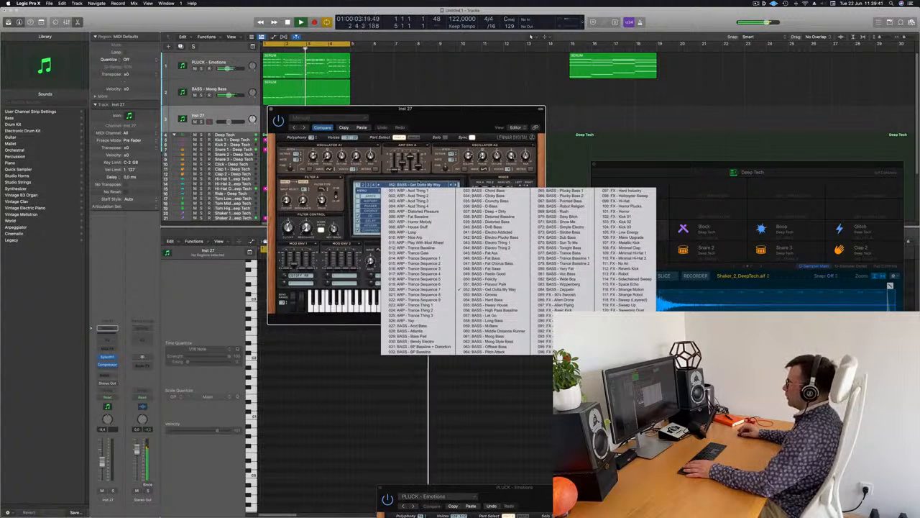
pyautogui.click(624, 349)
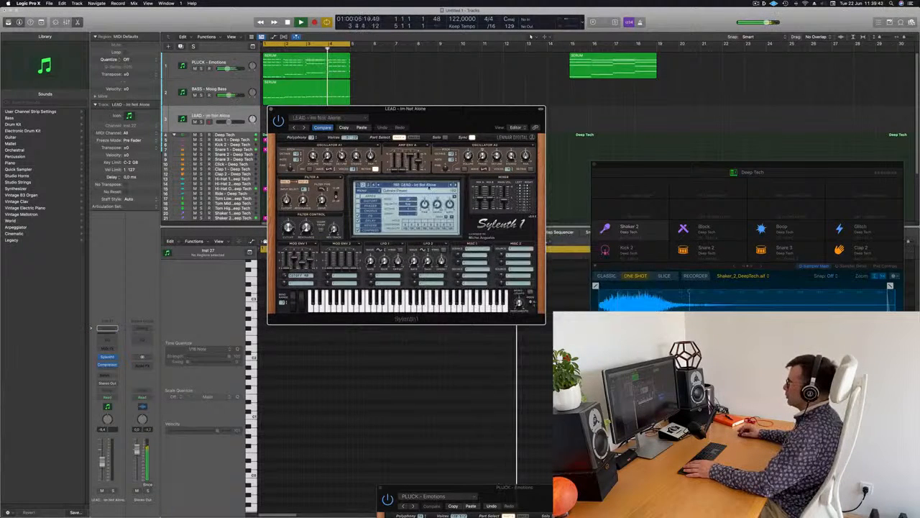
pyautogui.click(416, 185)
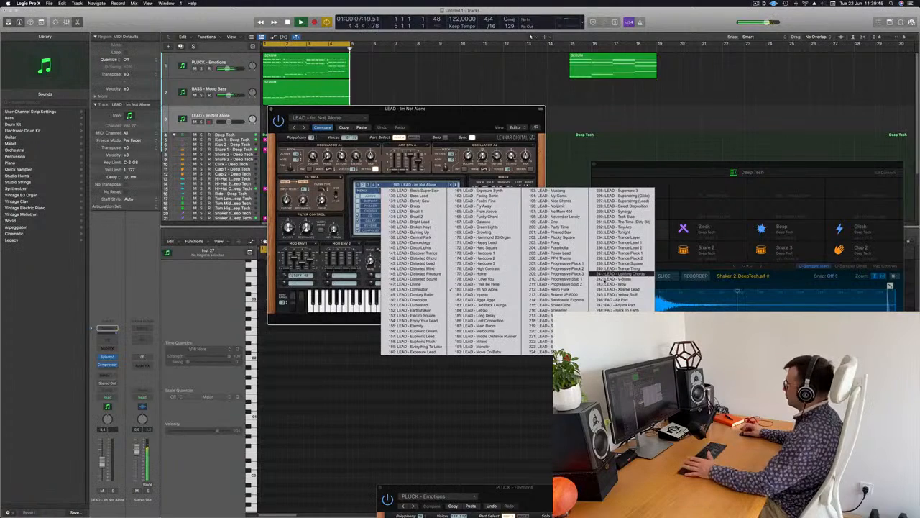
pyautogui.click(617, 305)
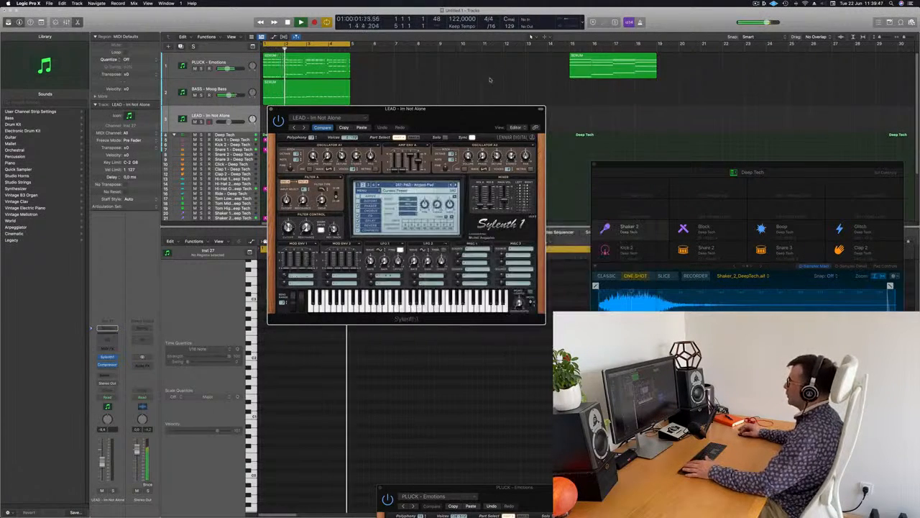
pyautogui.moveTo(482, 115); pyautogui.dragTo(676, 126)
# - Enlarge the pad track's height and open the Musical Typing keyboard over the tracks area
pyautogui.click(232, 113)
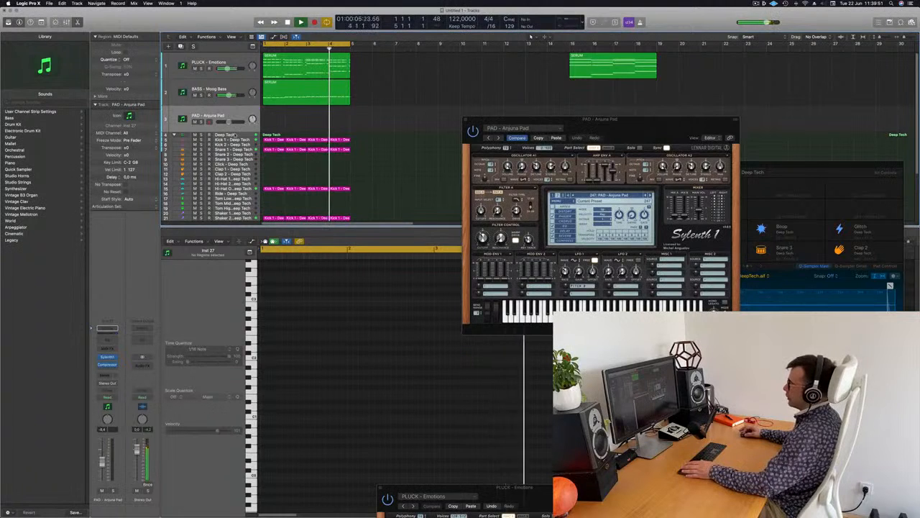
pyautogui.moveTo(234, 127); pyautogui.dragTo(236, 171)
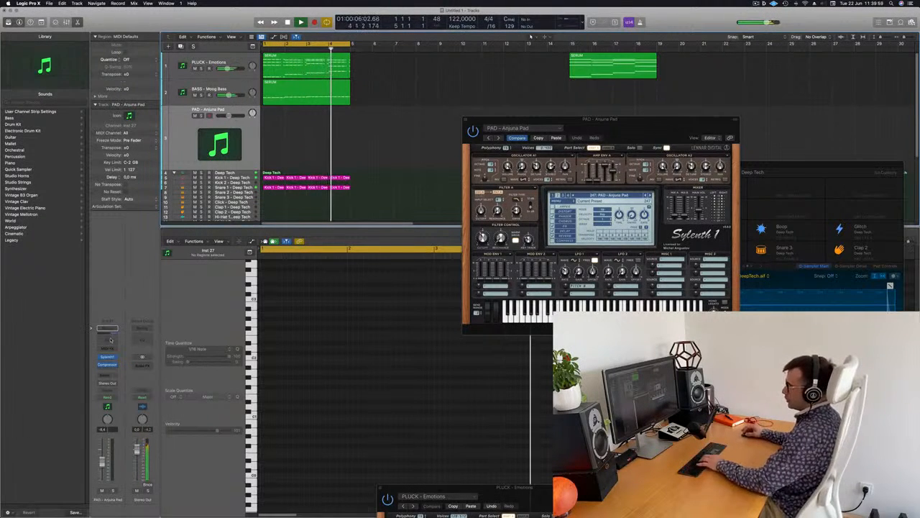
pyautogui.press('super+k')
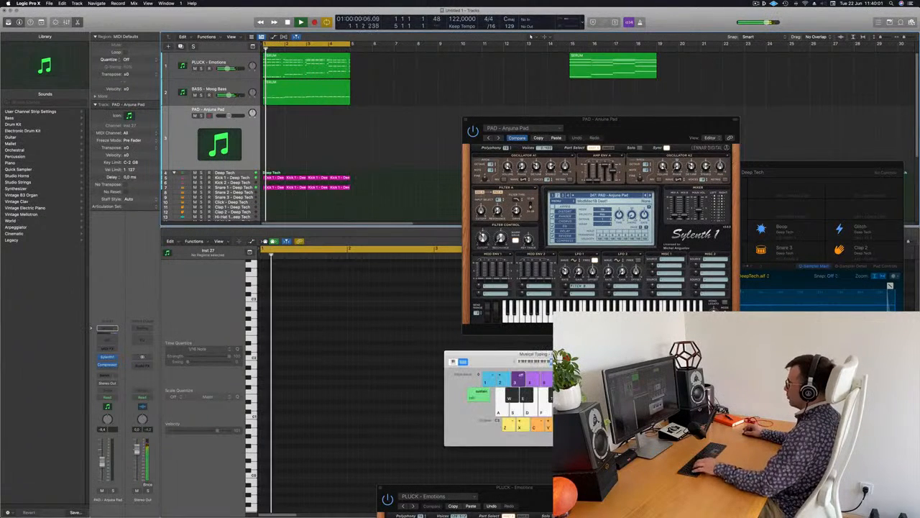
pyautogui.moveTo(621, 356); pyautogui.dragTo(547, 149)
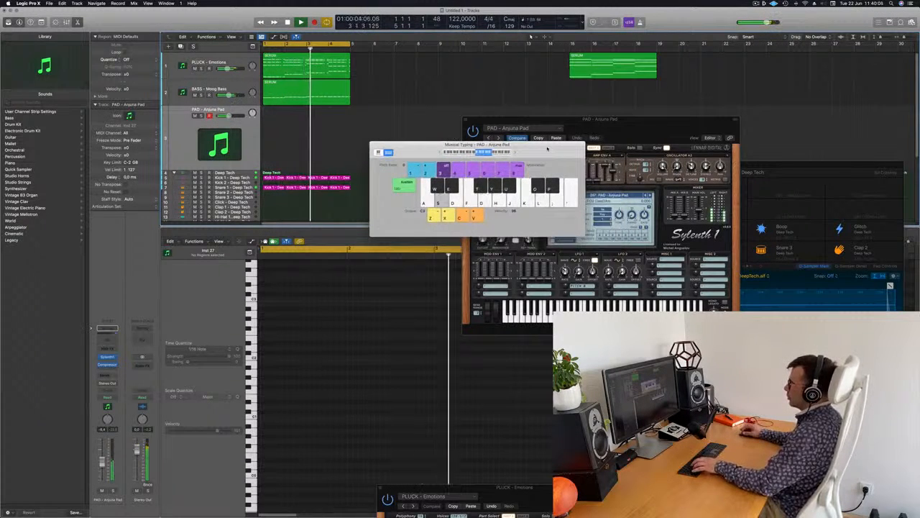
# - Send the PAD - Anjuna Pad track to Bus 5 and insert the SilverVerb reverb on its aux channel
pyautogui.click(107, 374)
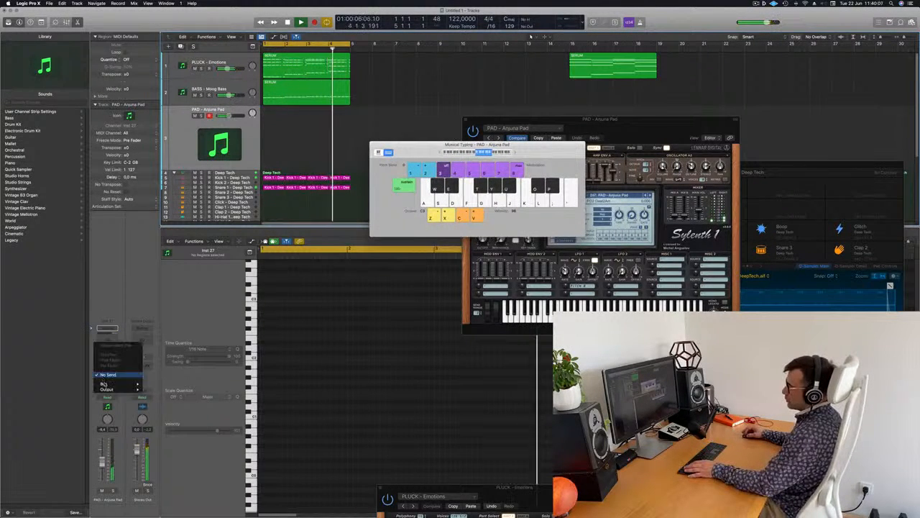
pyautogui.moveTo(108, 383)
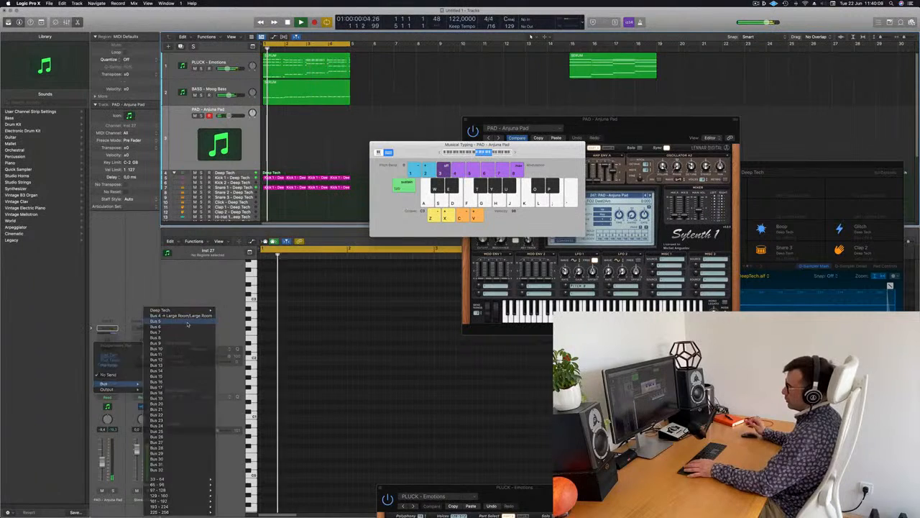
pyautogui.click(180, 315)
pyautogui.click(142, 361)
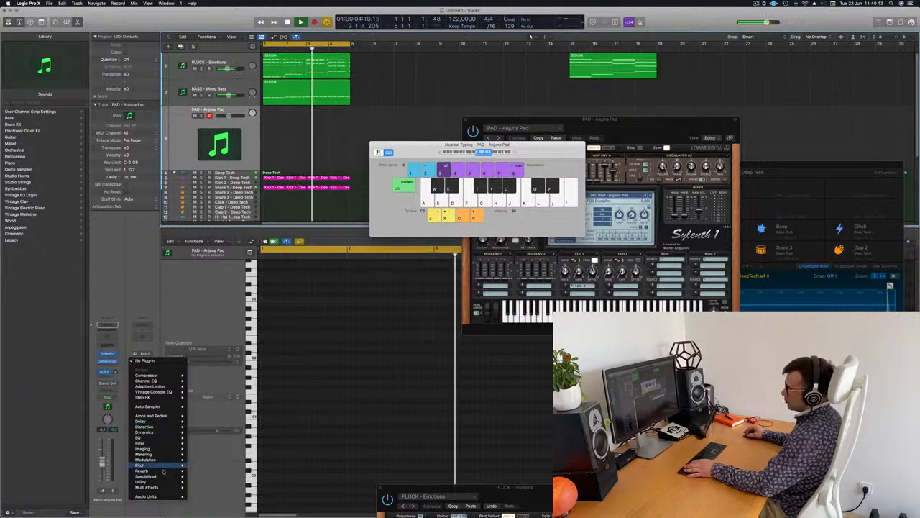
pyautogui.moveTo(162, 470)
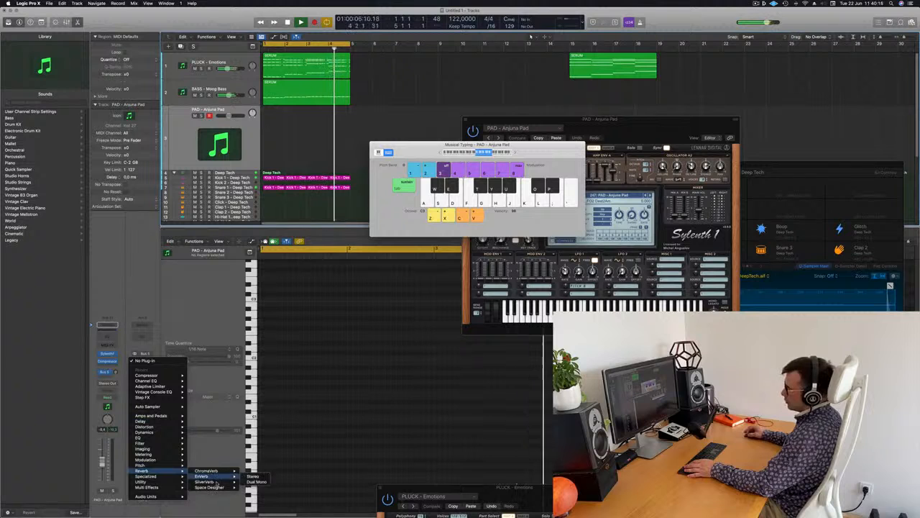
pyautogui.click(253, 481)
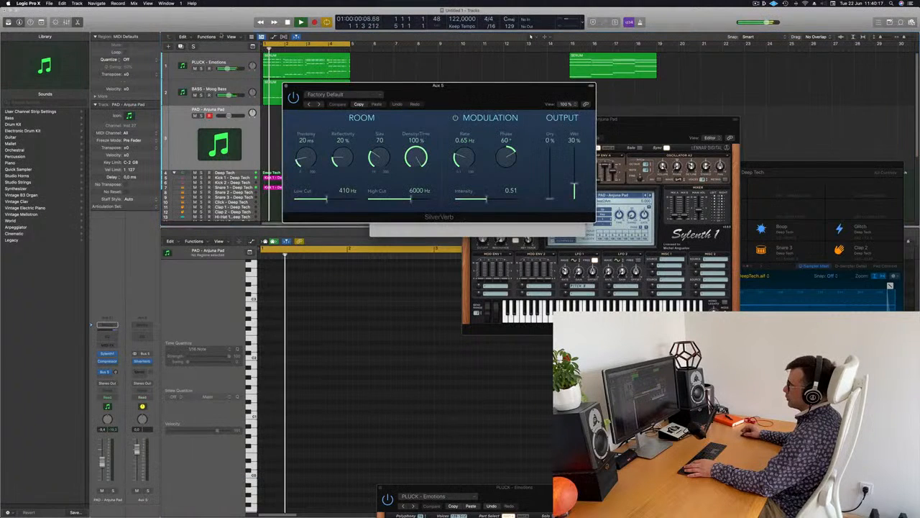
# - Load the grandiose preset in SilverVerb, move its window aside, and bring up Musical Typing for playing the pad
pyautogui.click(335, 95)
pyautogui.moveTo(360, 220)
pyautogui.click(442, 245)
pyautogui.moveTo(488, 86); pyautogui.dragTo(892, 146)
pyautogui.press('super+k')
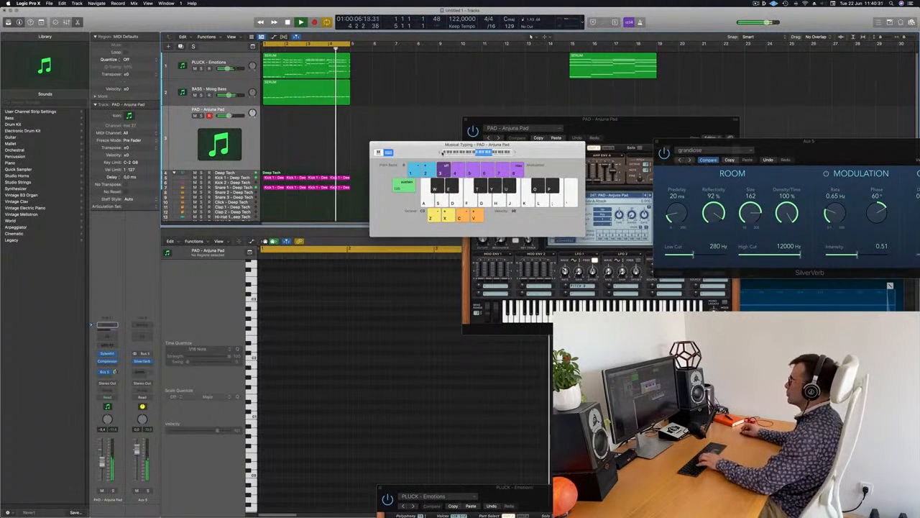
# - Adjust the pad's filter cutoff in Sylenth1, shift its window over the tracks, and bring Musical Typing back to the front
pyautogui.moveTo(440, 153); pyautogui.dragTo(433, 152)
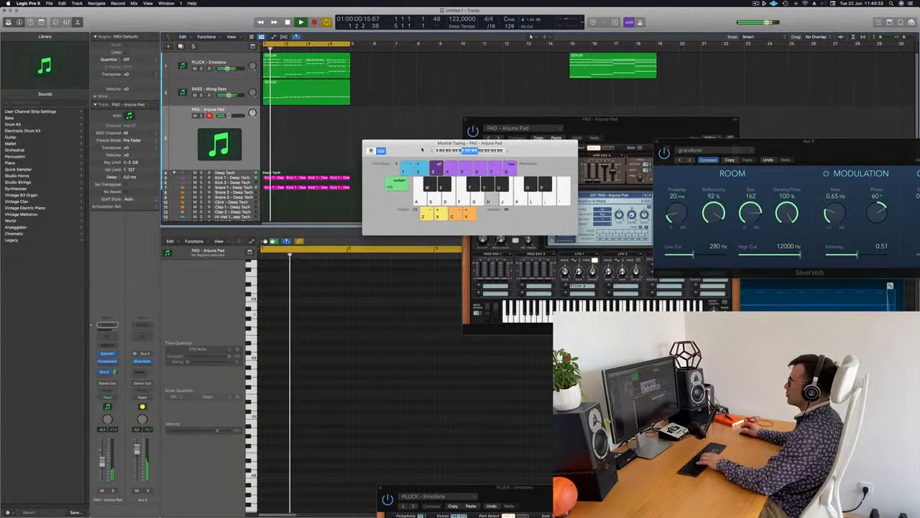
pyautogui.moveTo(548, 148); pyautogui.dragTo(527, 145)
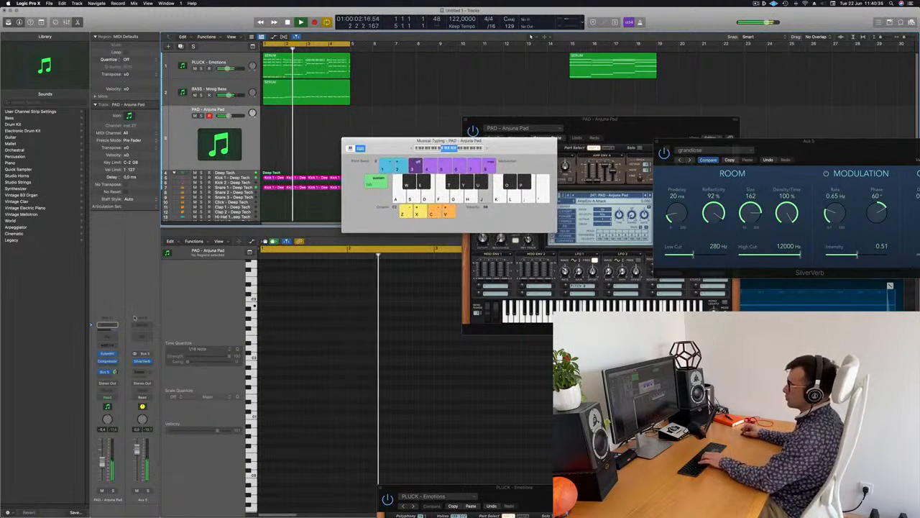
pyautogui.click(567, 138)
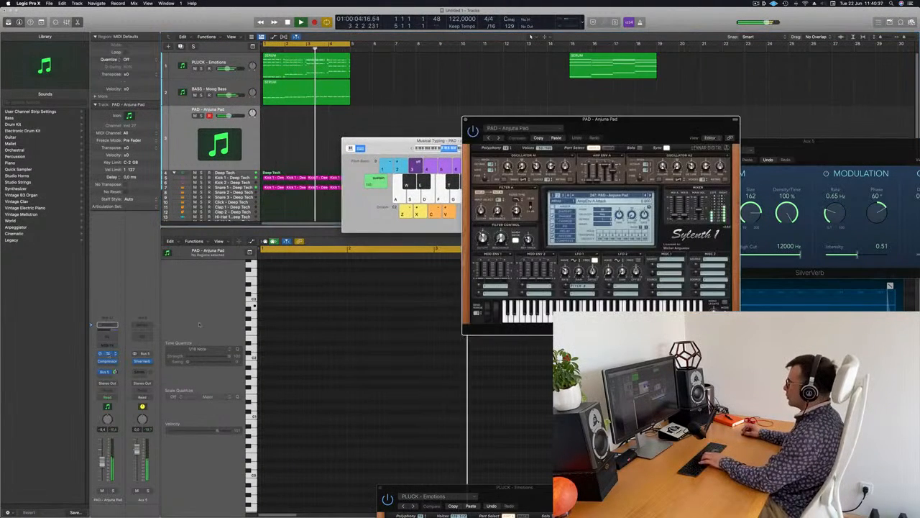
pyautogui.moveTo(569, 137); pyautogui.dragTo(544, 133)
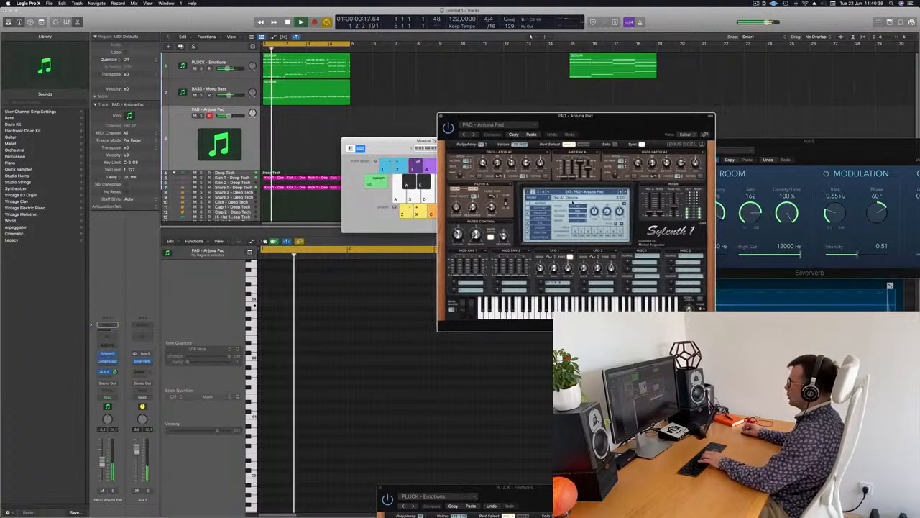
pyautogui.moveTo(459, 234); pyautogui.dragTo(462, 227)
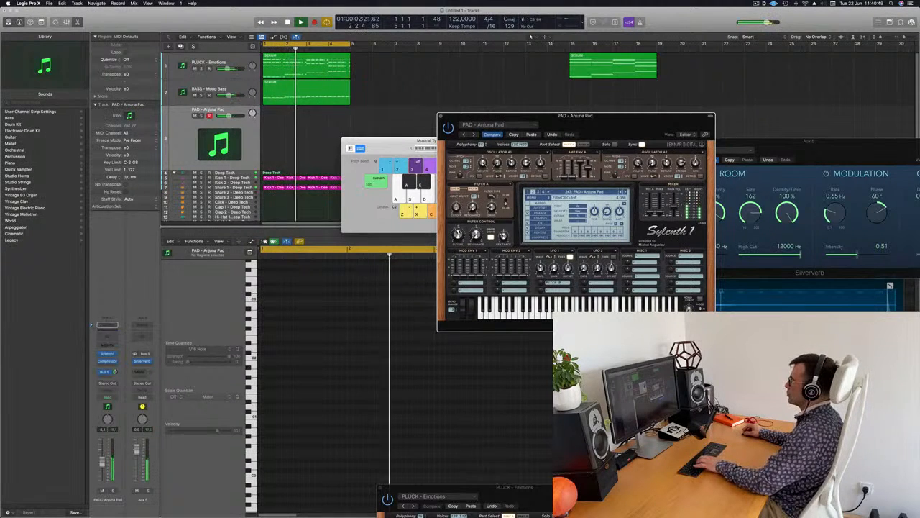
pyautogui.moveTo(434, 141); pyautogui.dragTo(429, 147)
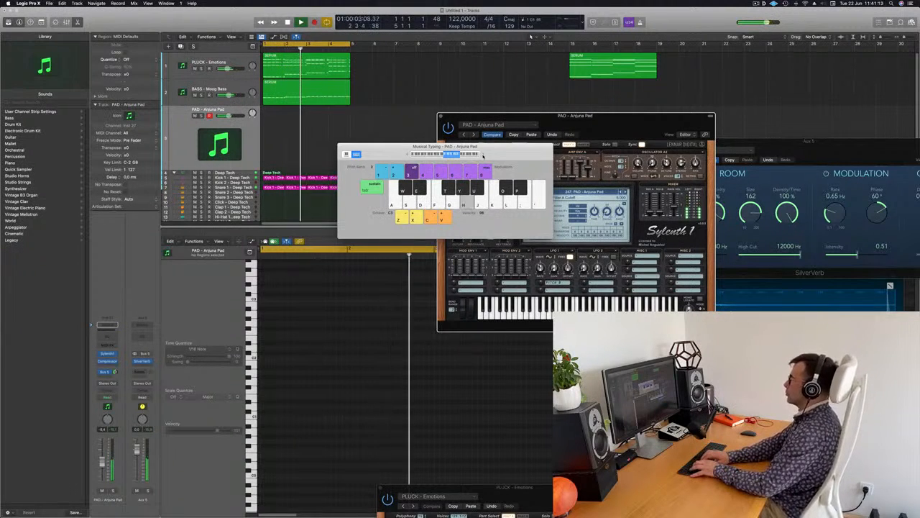
# - Record a trial pad melody with Musical Typing over the four-bar loop and delete the recorded region
pyautogui.press('r')
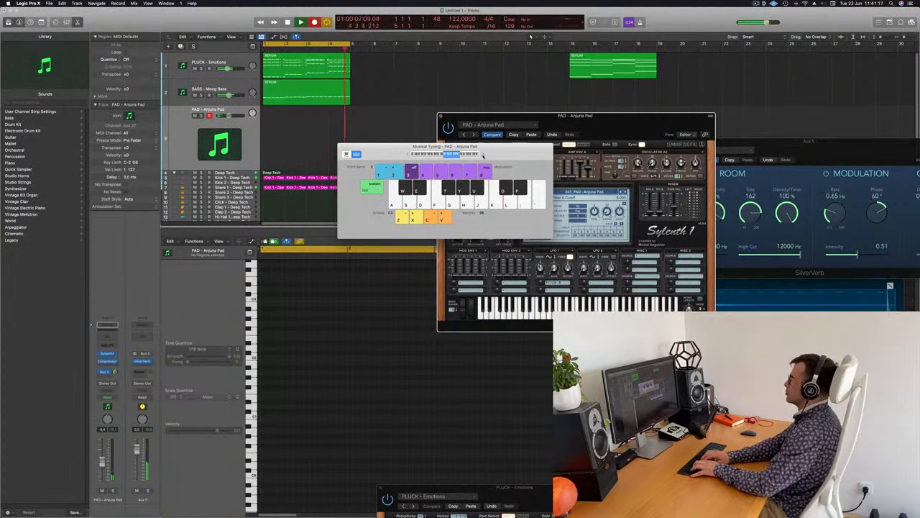
pyautogui.press('d')
pyautogui.press('s')
pyautogui.press('k')
pyautogui.press('h')
pyautogui.press('s')
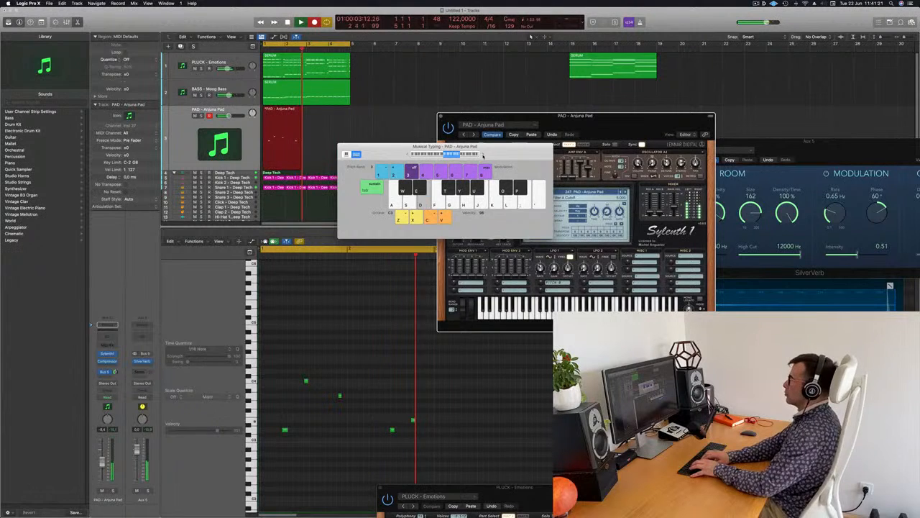
pyautogui.press('j')
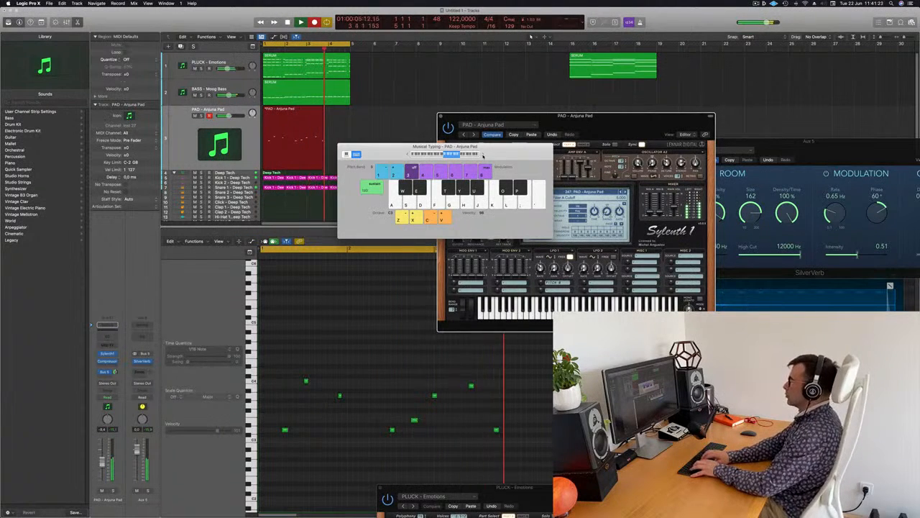
pyautogui.press('space')
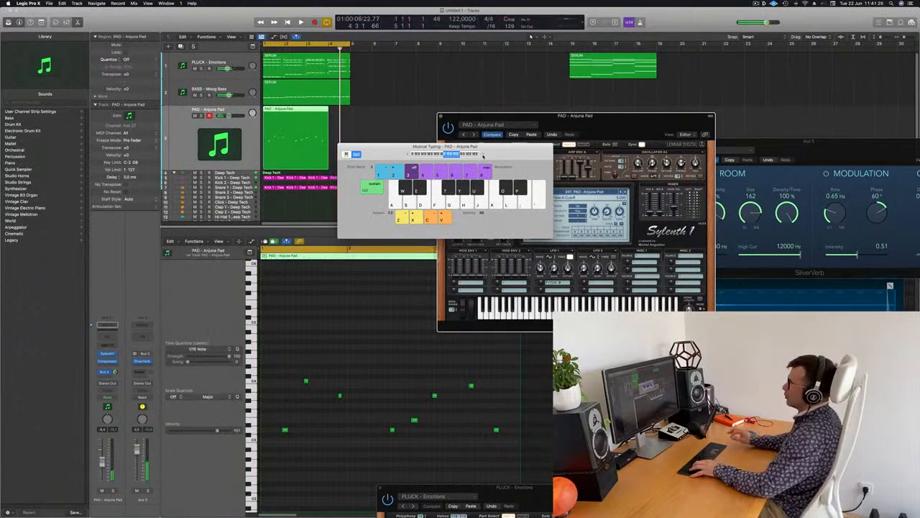
pyautogui.click(332, 134)
pyautogui.click(274, 135)
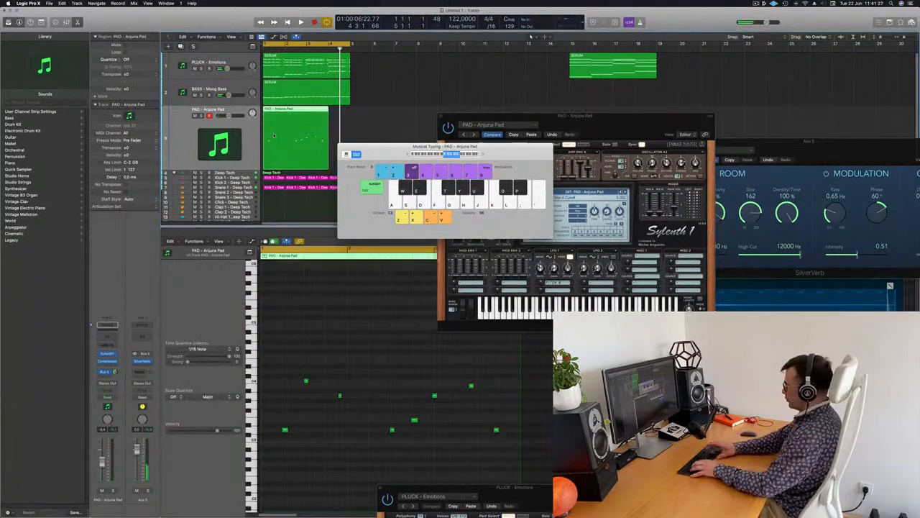
pyautogui.press('Delete')
# - Repeat the four-bar section between the locators three times and extend the cycle range to bar 17
pyautogui.press('ctrl+super+r')
pyautogui.press('ctrl+super+r')
pyautogui.press('ctrl+super+r')
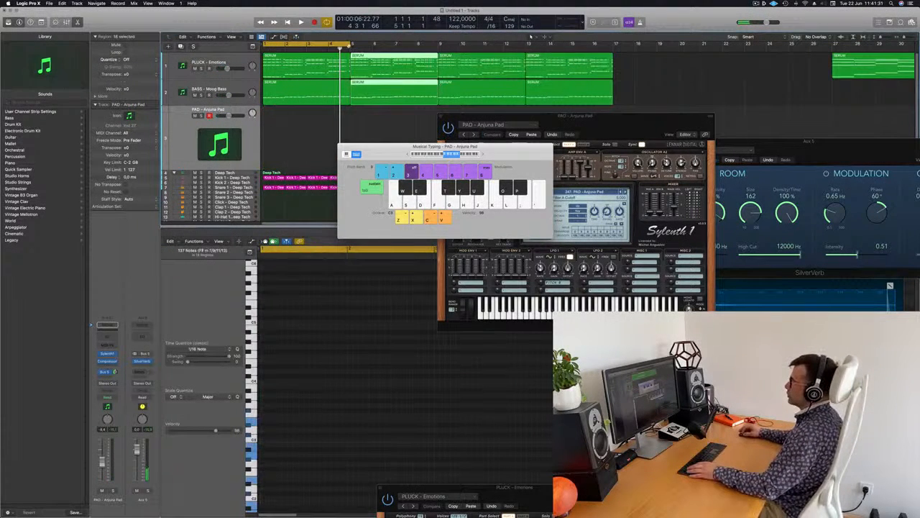
pyautogui.moveTo(352, 45); pyautogui.dragTo(615, 65)
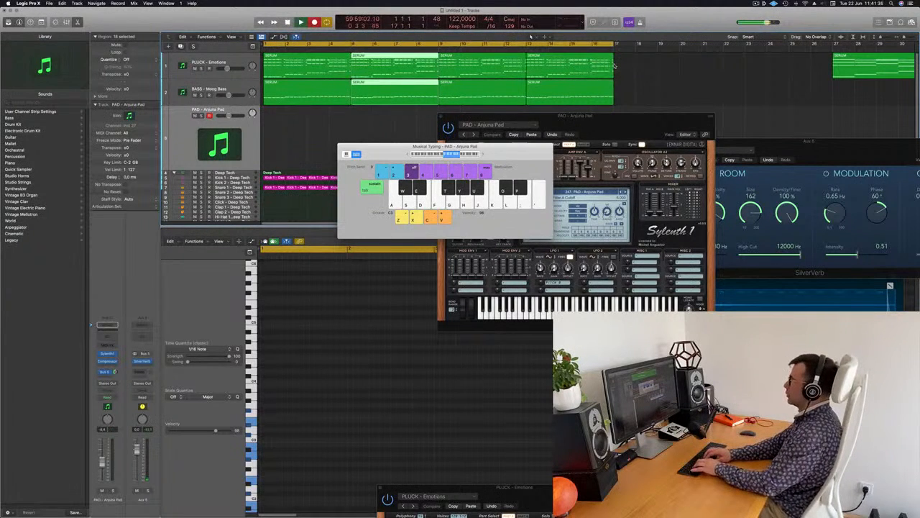
# - Record a second pad melody over the 16-bar cycle with Musical Typing and delete the take
pyautogui.press('s')
pyautogui.press('s')
pyautogui.press('f')
pyautogui.press('f')
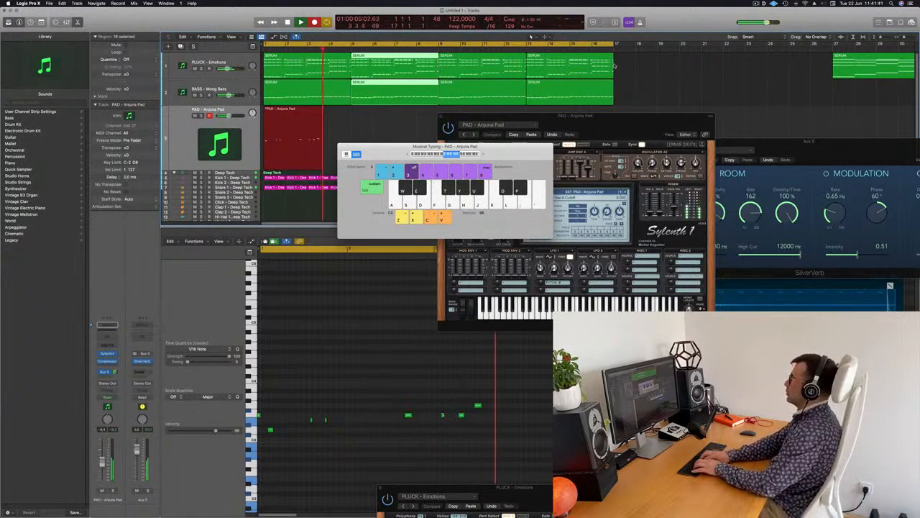
pyautogui.press('h')
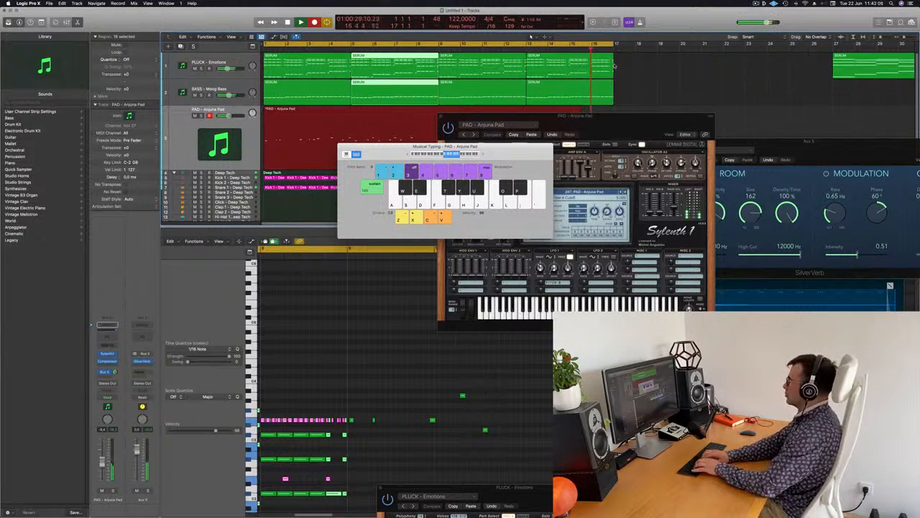
pyautogui.press('h')
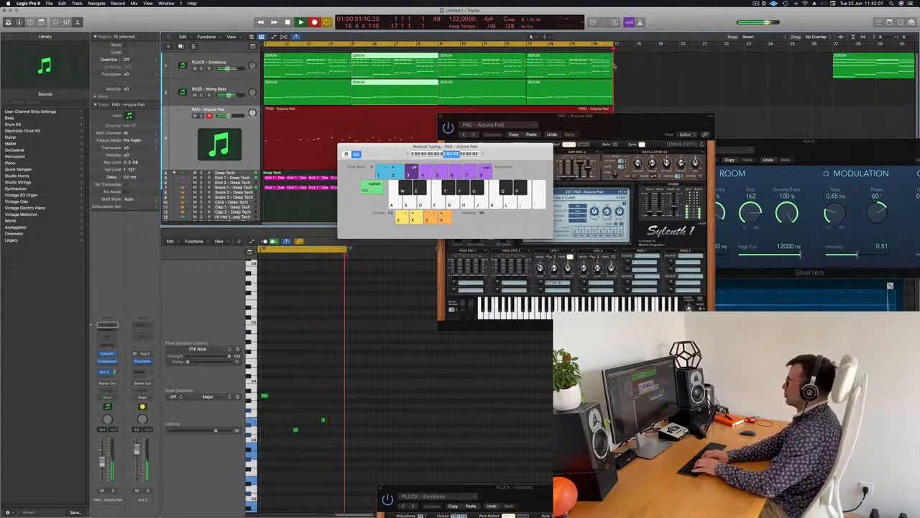
pyautogui.press('space')
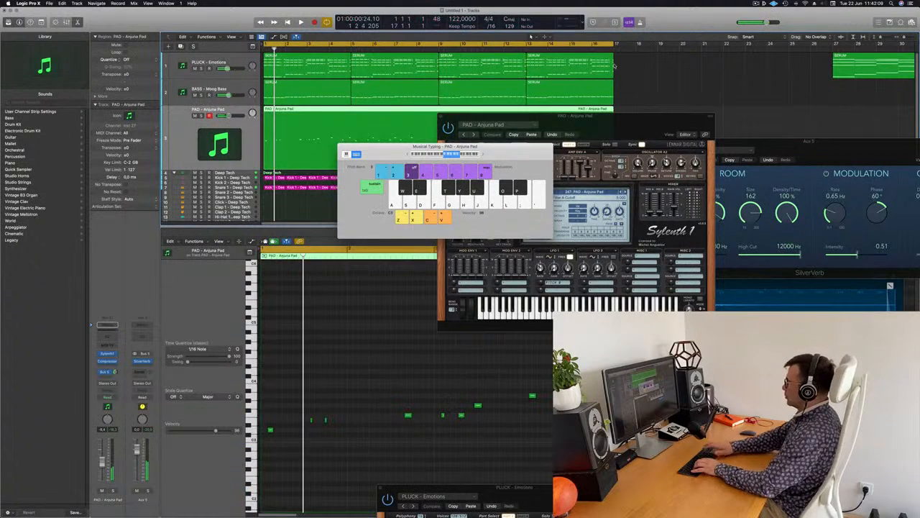
pyautogui.press('Delete')
# - Record a fresh pad melody with Musical Typing from bar 1 and stop just before bar 9
pyautogui.press('r')
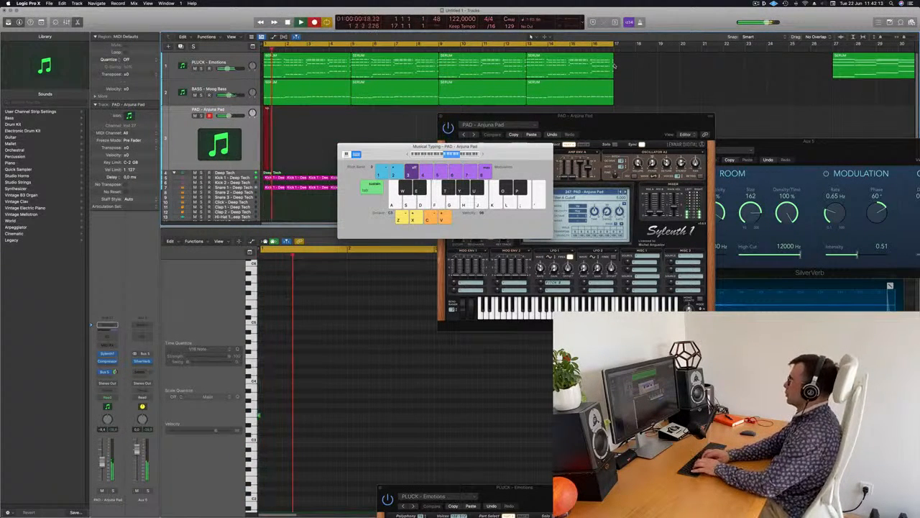
pyautogui.press('d')
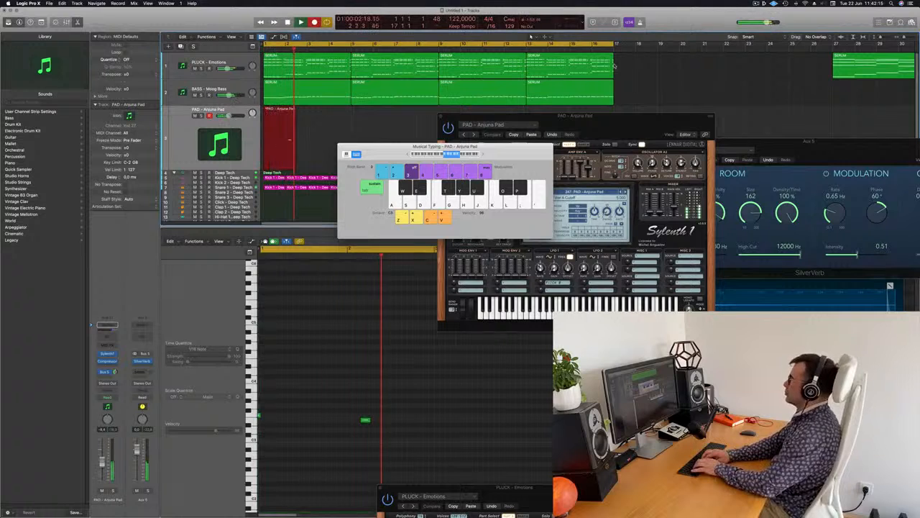
pyautogui.press('s')
pyautogui.press('d')
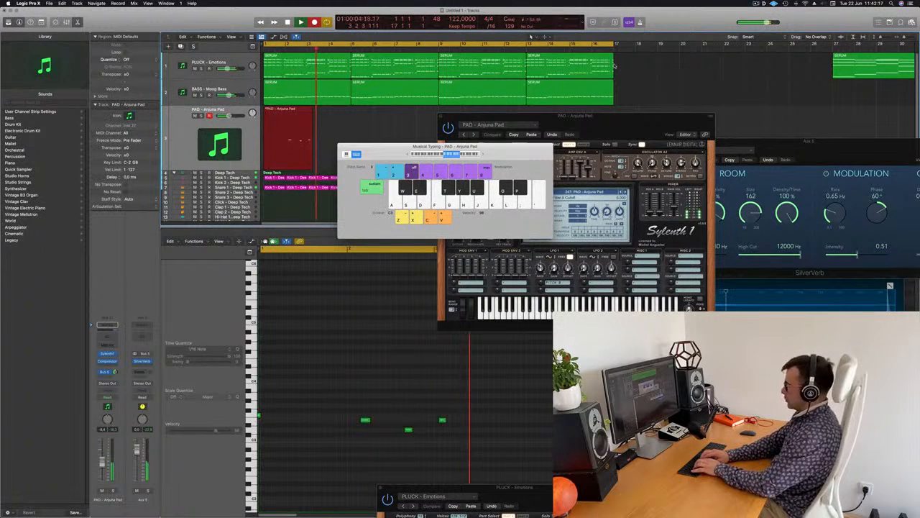
pyautogui.press('h')
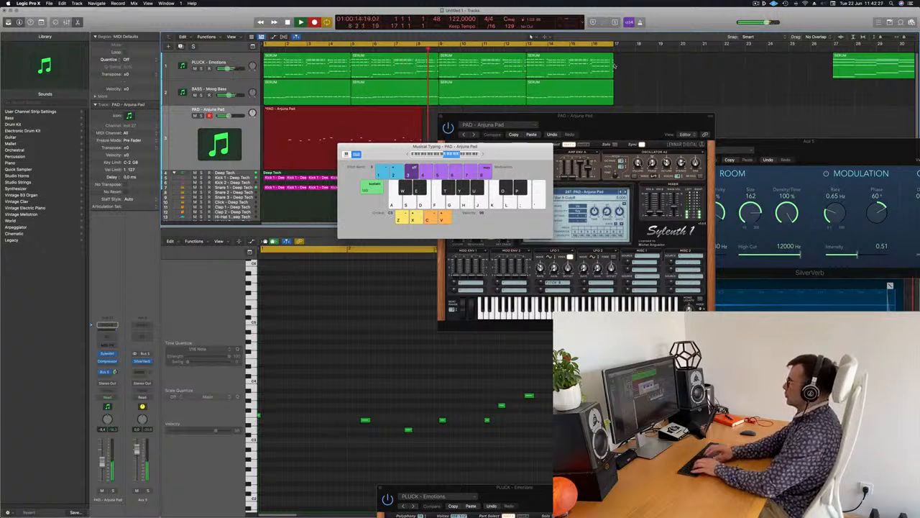
pyautogui.press('space')
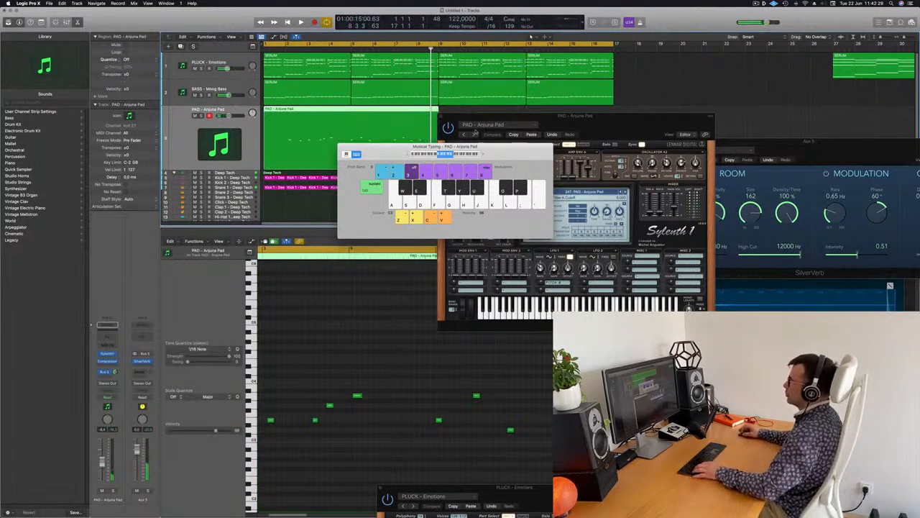
# - Split the pad region at bar 7, splitting the crossing notes, and delete the part before it
pyautogui.moveTo(392, 153); pyautogui.dragTo(663, 124)
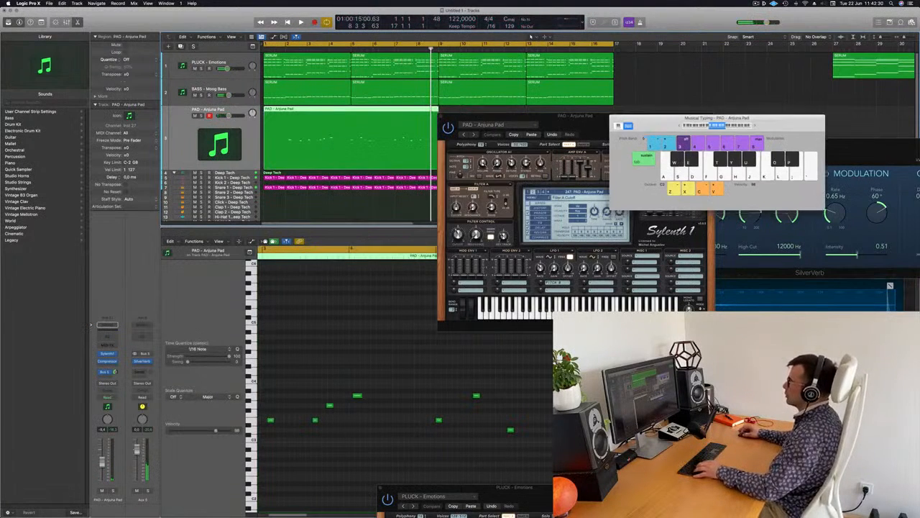
pyautogui.keyDown('super'); pyautogui.doubleClick(394, 109); pyautogui.keyUp('super')
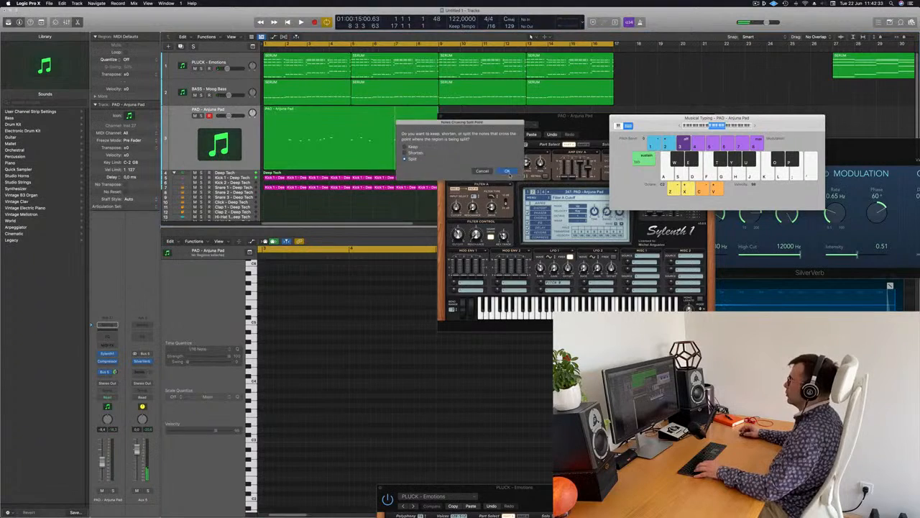
pyautogui.click(508, 171)
pyautogui.press('Delete')
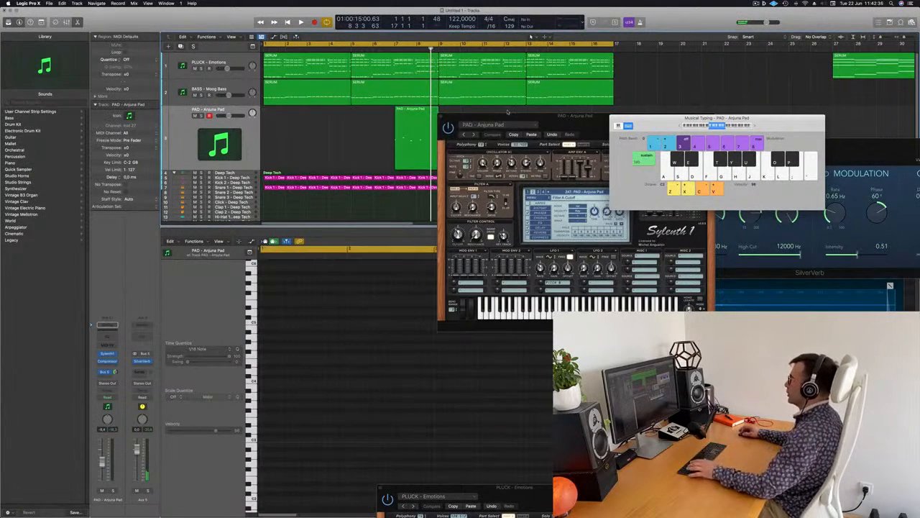
# - Clear the Sylenth1 window off the tracks, move the remaining two-bar pad region to bar 1, and play the loop
pyautogui.moveTo(509, 115); pyautogui.dragTo(675, 113)
pyautogui.moveTo(422, 112); pyautogui.dragTo(288, 114)
pyautogui.press('space')
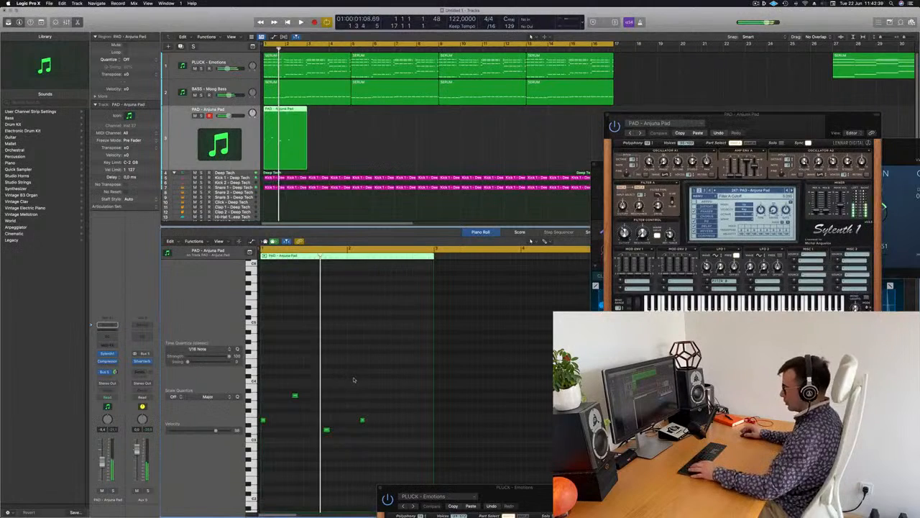
# - Delete the last note of the two-bar pad region in the Piano Roll
pyautogui.scroll(4, 360, 390)
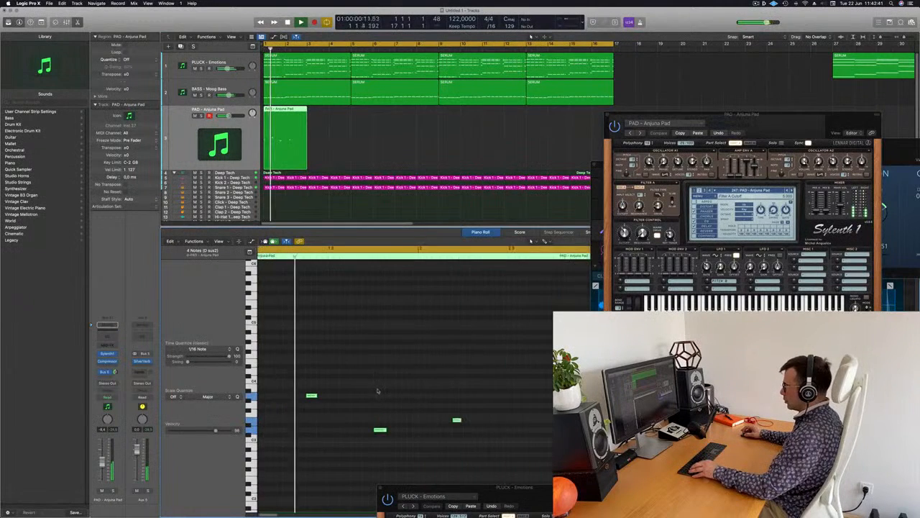
pyautogui.scroll(-1, 386, 372)
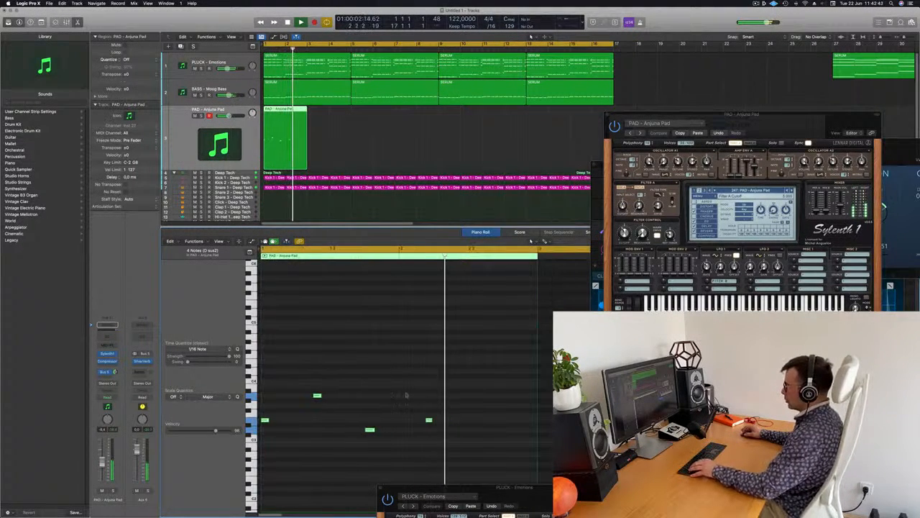
pyautogui.click(429, 420)
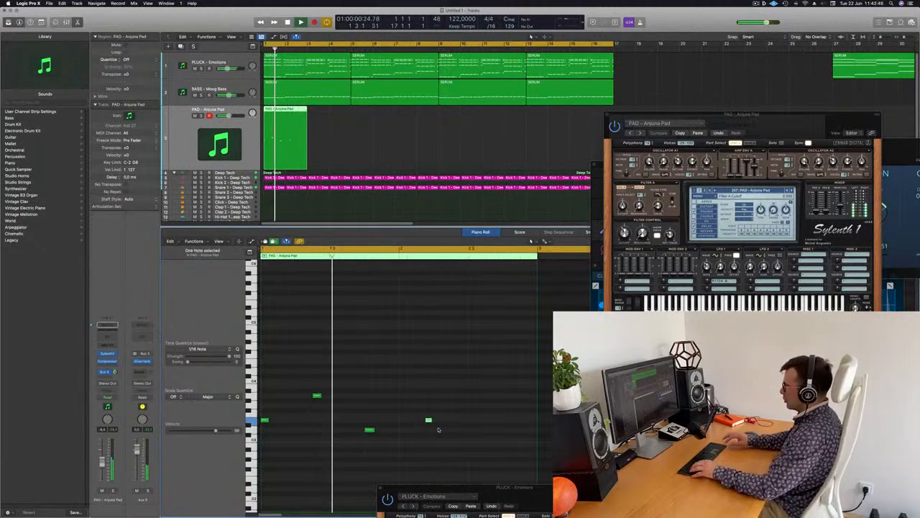
pyautogui.moveTo(468, 406); pyautogui.dragTo(417, 434)
pyautogui.press('Delete')
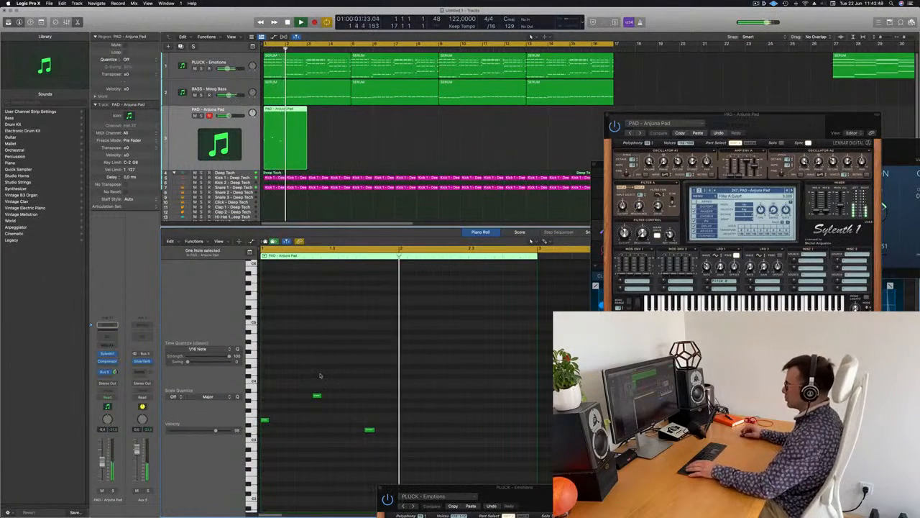
# - Copy the high and low pair of pad notes further along the region into bar 2 and play the result
pyautogui.moveTo(388, 456); pyautogui.dragTo(422, 399)
pyautogui.press('space')
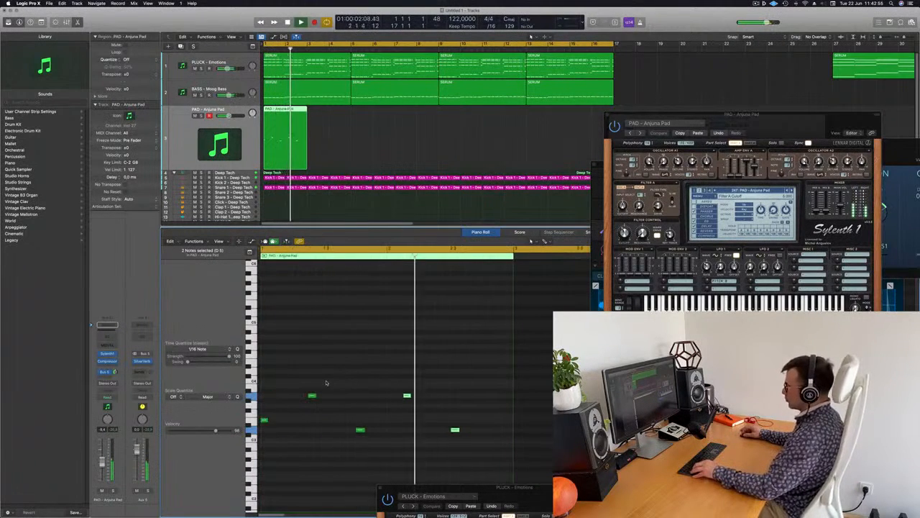
pyautogui.scroll(-3, 354, 381)
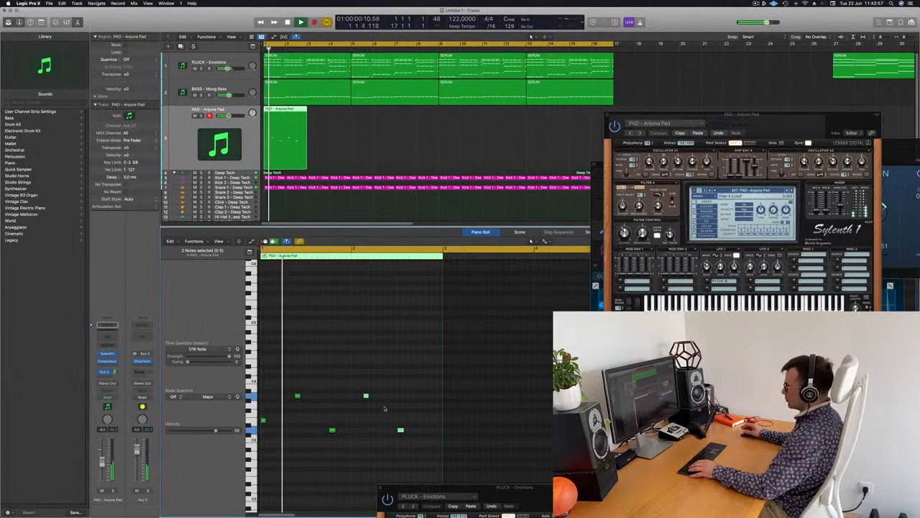
# - Copy the two-bar pad region to bar 3 and reposition the Sylenth1 window for editing the pad sound
pyautogui.moveTo(290, 117); pyautogui.dragTo(334, 117)
pyautogui.scroll(-2, 380, 128)
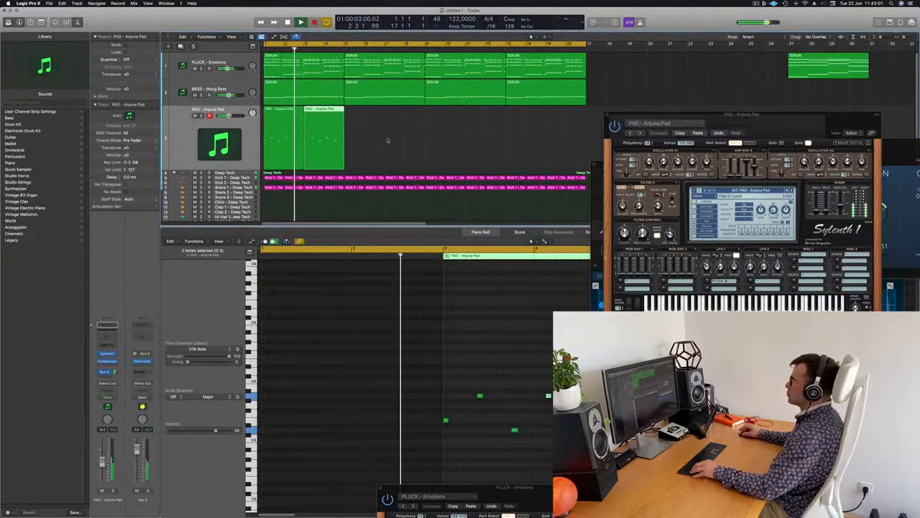
pyautogui.scroll(-1, 387, 140)
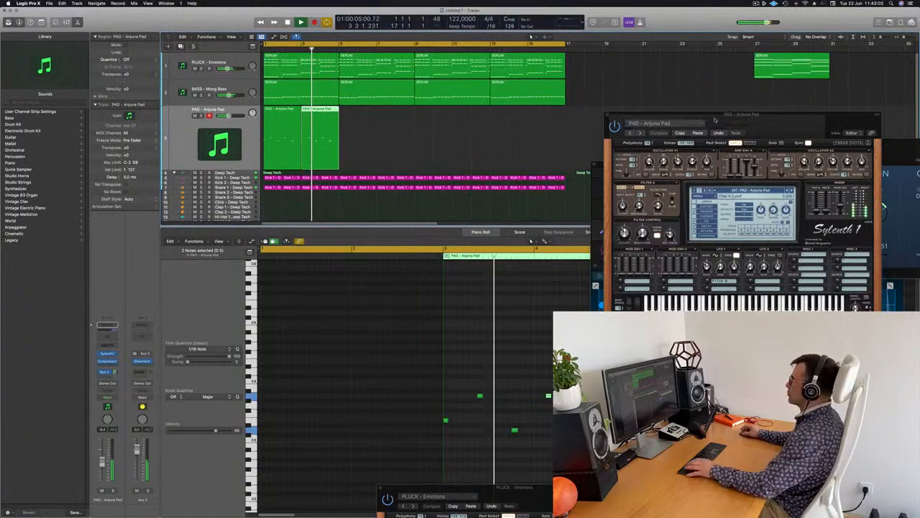
pyautogui.moveTo(638, 124); pyautogui.dragTo(560, 86)
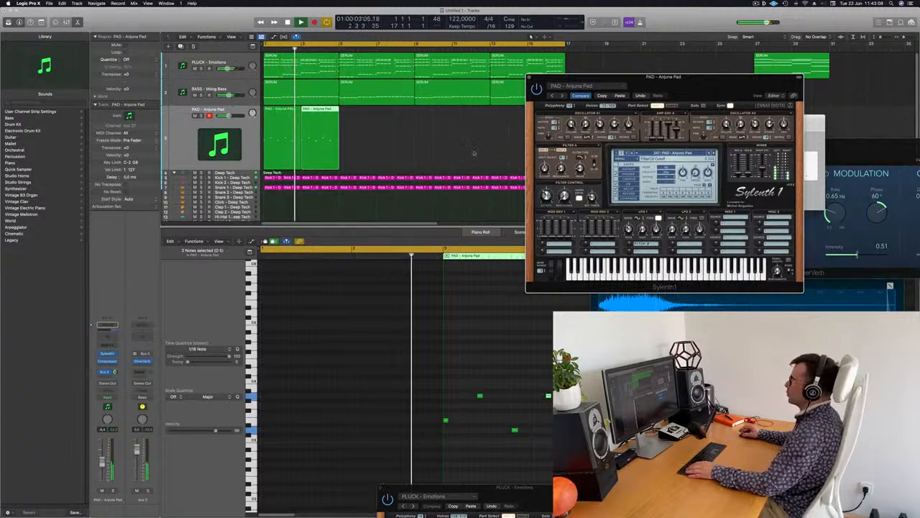
# - Repeat the two pad regions so the pad part extends to bar 9, and replay the loop
pyautogui.keyDown('shift'); pyautogui.click(273, 112); pyautogui.keyUp('shift')
pyautogui.press('super+r')
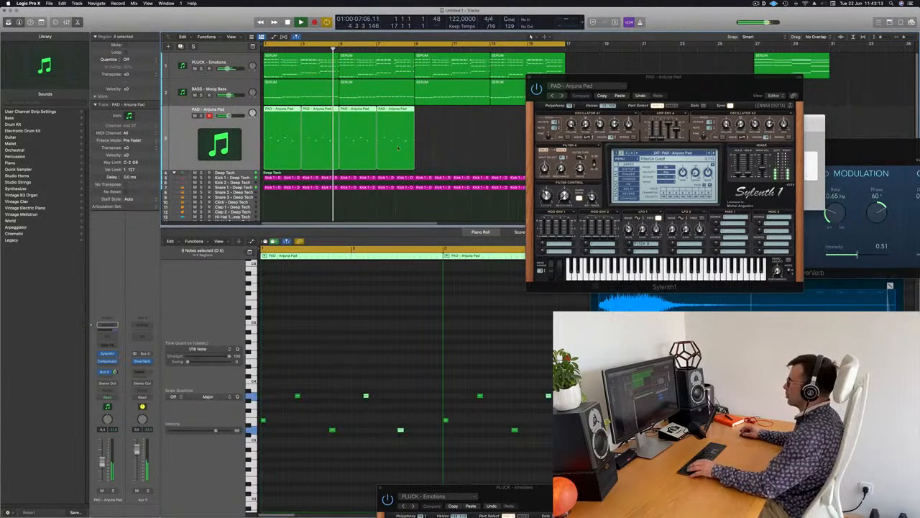
pyautogui.press('space')
pyautogui.press('space')
pyautogui.click(419, 159)
pyautogui.click(284, 111)
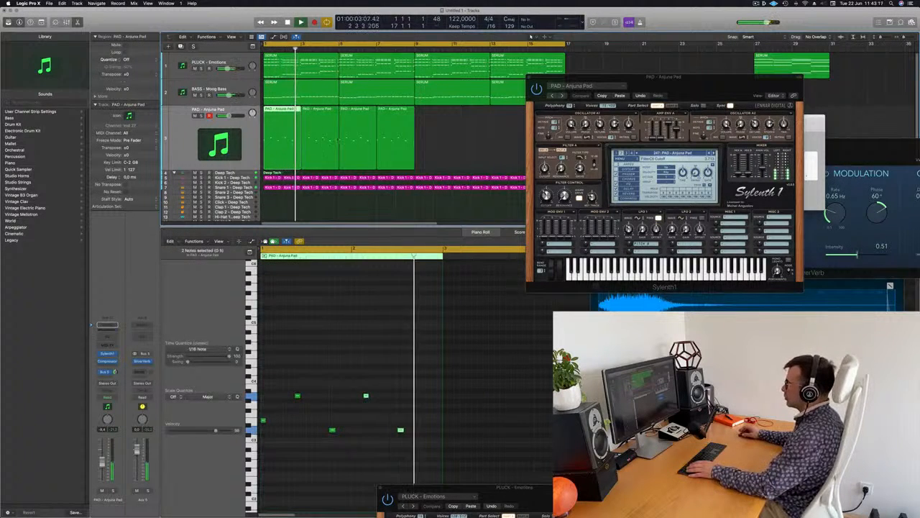
pyautogui.click(314, 130)
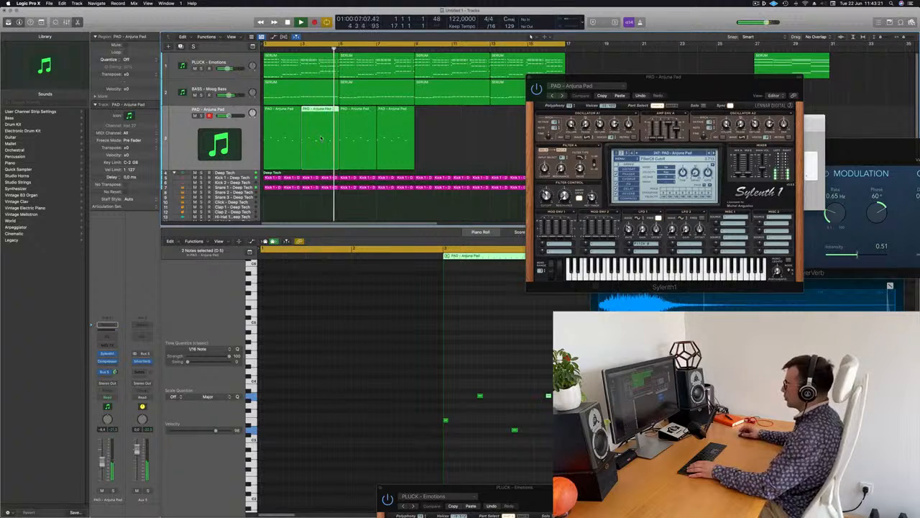
# - Clear the Sylenth1 window off the tracks and repeat all four pad regions to fill the loop up to bar 17
pyautogui.moveTo(634, 89); pyautogui.dragTo(718, 89)
pyautogui.moveTo(466, 144); pyautogui.dragTo(280, 108)
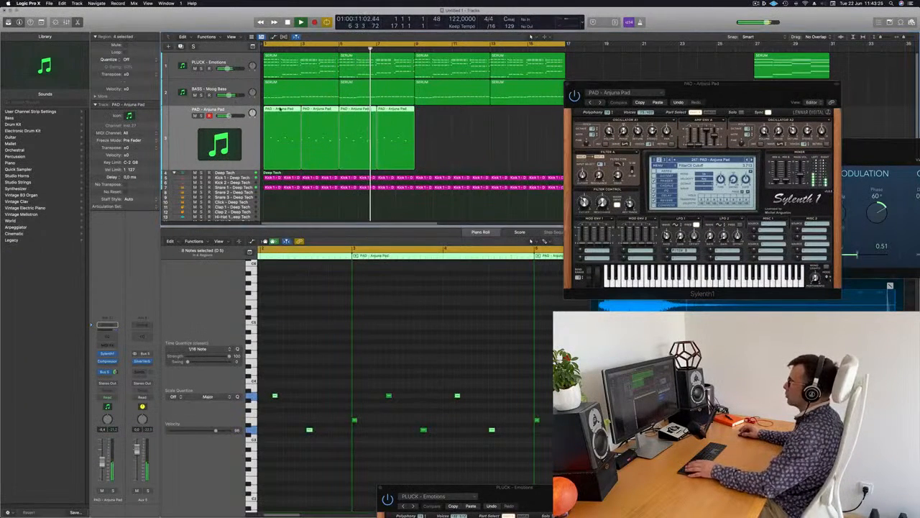
pyautogui.press('super+r')
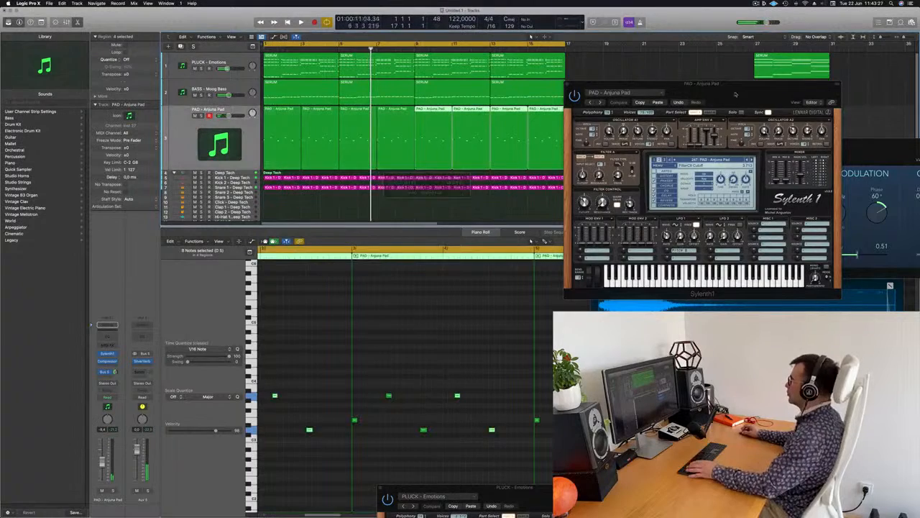
pyautogui.press('Return')
# - Reposition the Sylenth1 window and adjust the amp envelope release of the pad's part B while the loop plays
pyautogui.moveTo(750, 84); pyautogui.dragTo(580, 132)
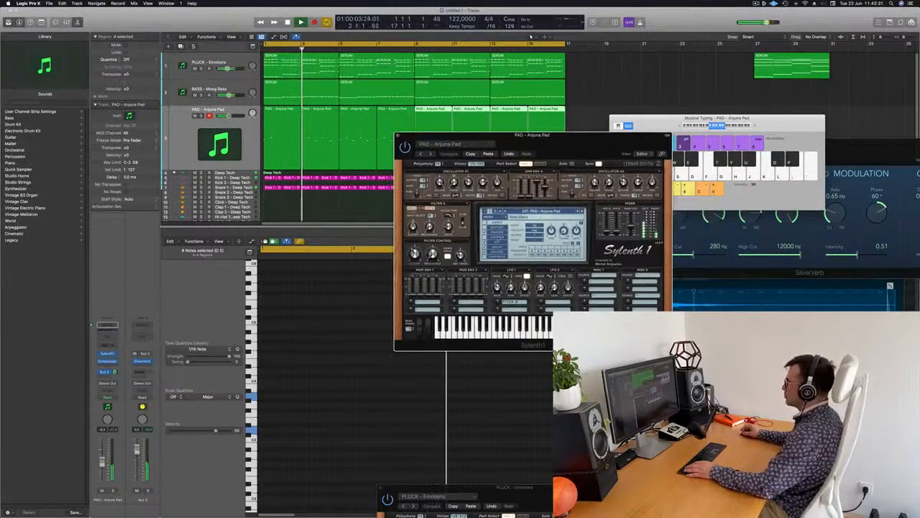
pyautogui.moveTo(559, 144); pyautogui.dragTo(525, 143)
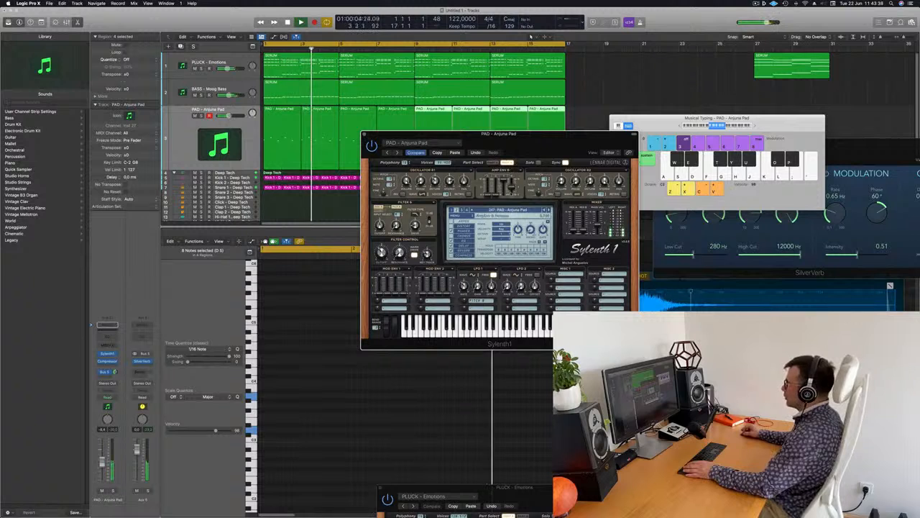
pyautogui.moveTo(512, 188); pyautogui.dragTo(549, 189)
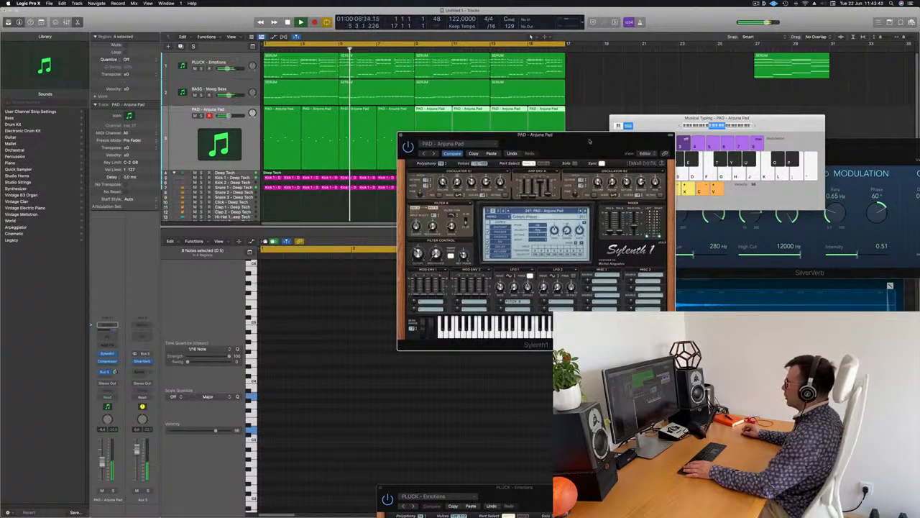
pyautogui.moveTo(590, 142); pyautogui.dragTo(625, 160)
# - Select all regions on the pad track, replay the loop and adjust the pad's filter control cutoff
pyautogui.click(197, 132)
pyautogui.press('space')
pyautogui.press('space')
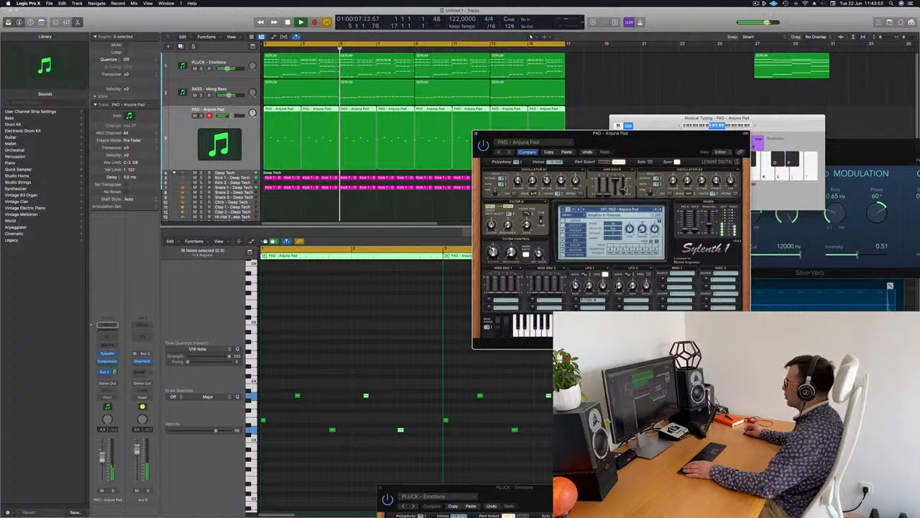
pyautogui.moveTo(668, 144); pyautogui.dragTo(561, 145)
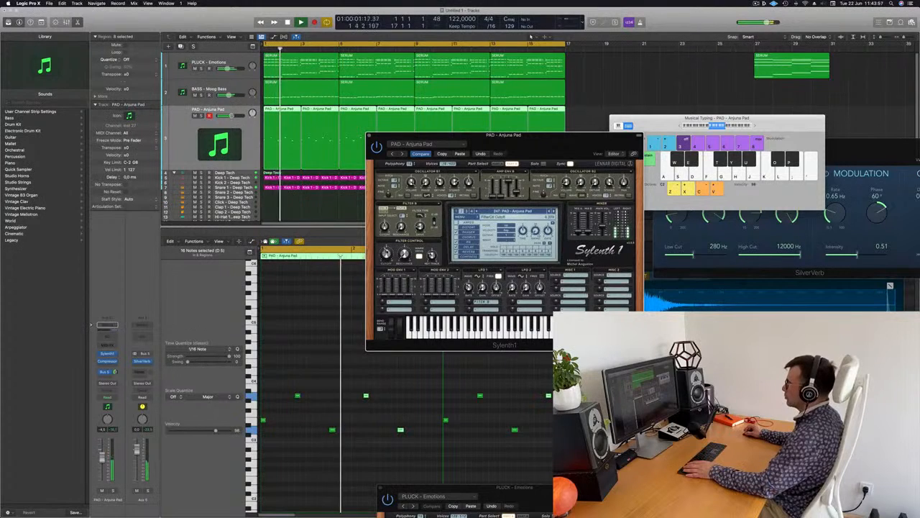
# - Try all the pad notes one octave lower in the Piano Roll
pyautogui.click(321, 322)
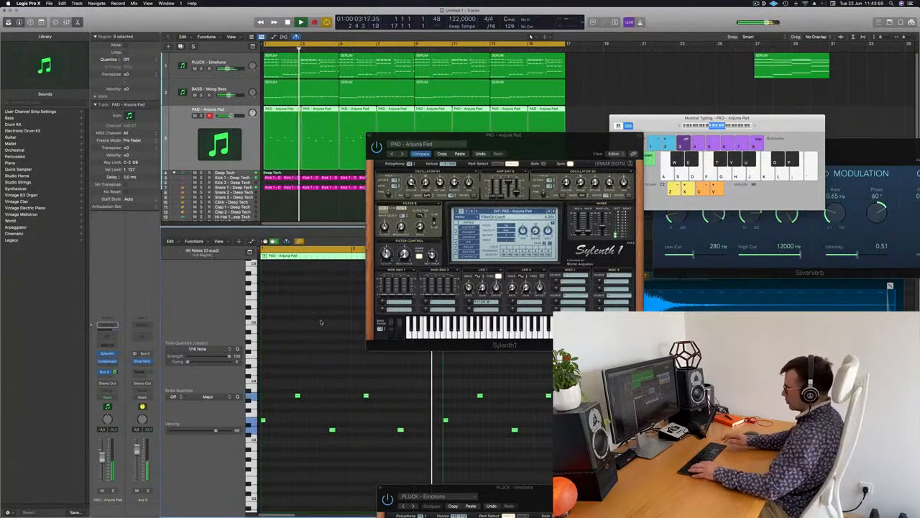
pyautogui.scroll(3, 321, 322)
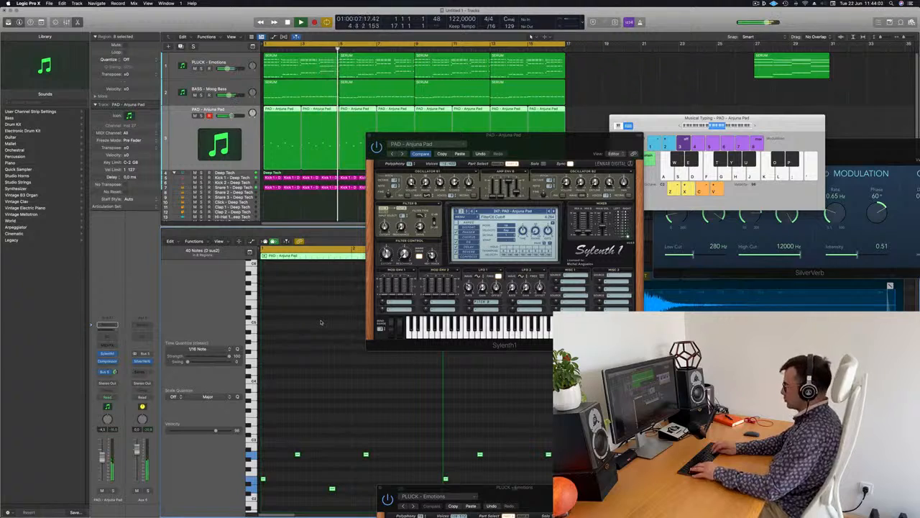
pyautogui.scroll(-3, 320, 322)
# - Close the Sylenth1 window, move the Musical Typing window away from the tracks and replay the loop
pyautogui.moveTo(536, 142); pyautogui.dragTo(489, 160)
pyautogui.click(319, 152)
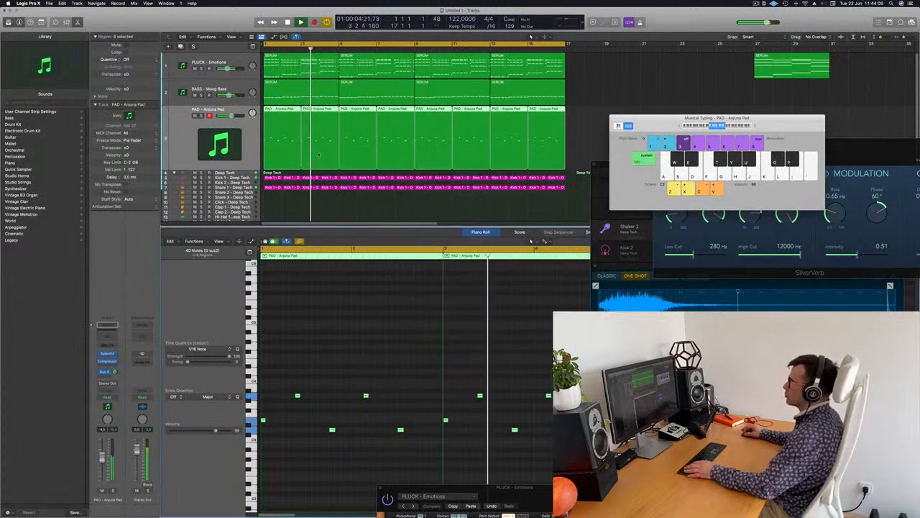
pyautogui.scroll(-1, 192, 151)
pyautogui.scroll(-2, 194, 150)
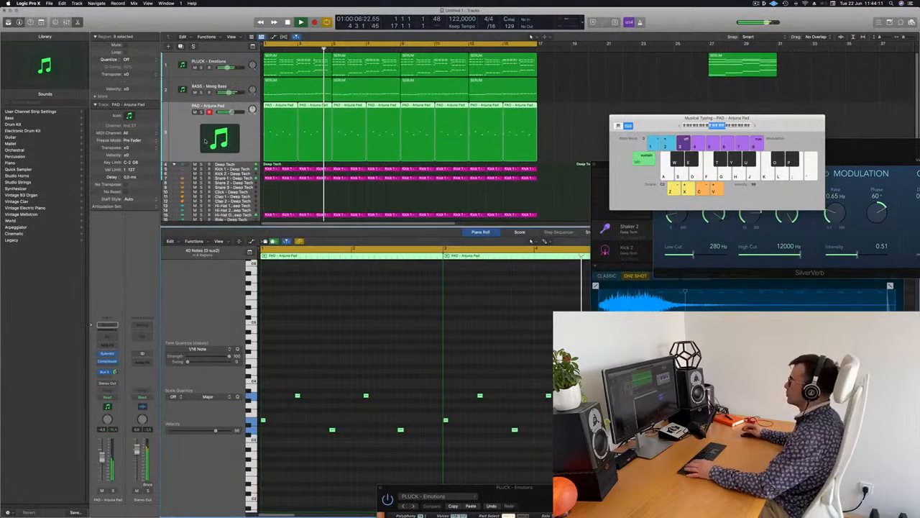
pyautogui.moveTo(664, 124); pyautogui.dragTo(780, 108)
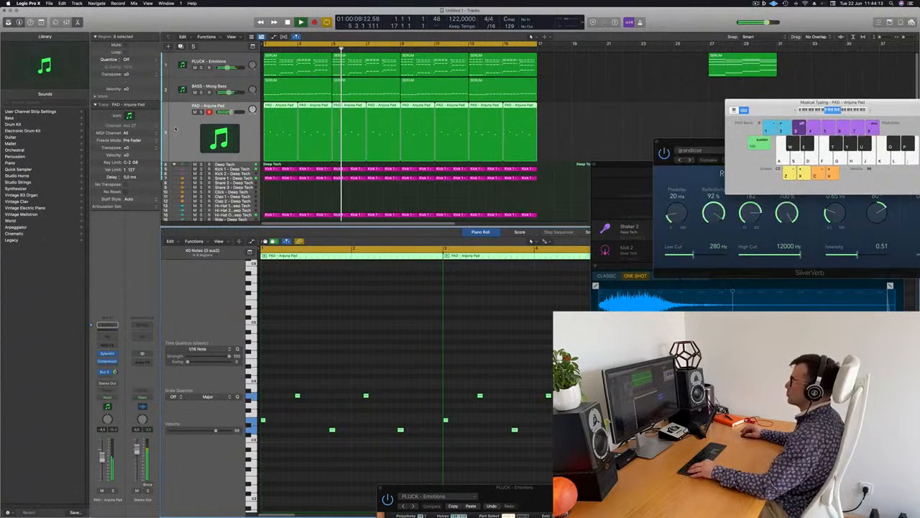
pyautogui.scroll(-1, 176, 128)
pyautogui.press('space')
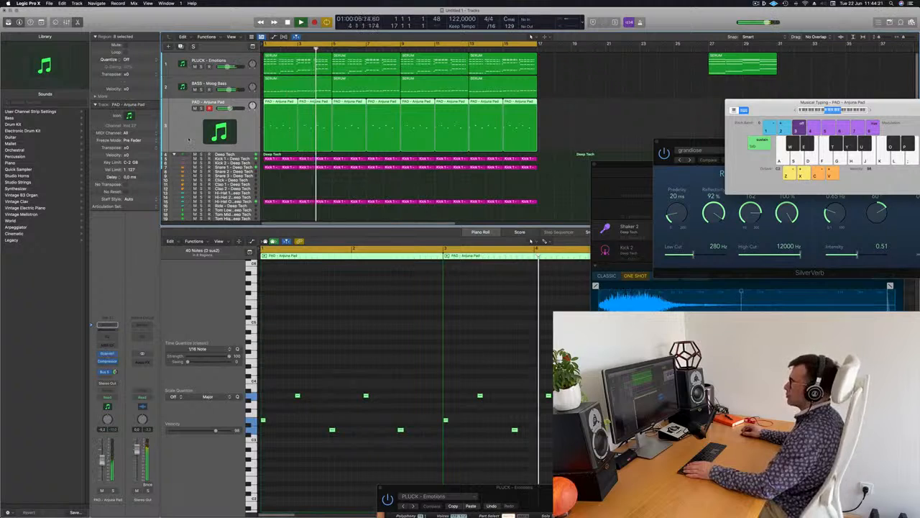
pyautogui.press('space')
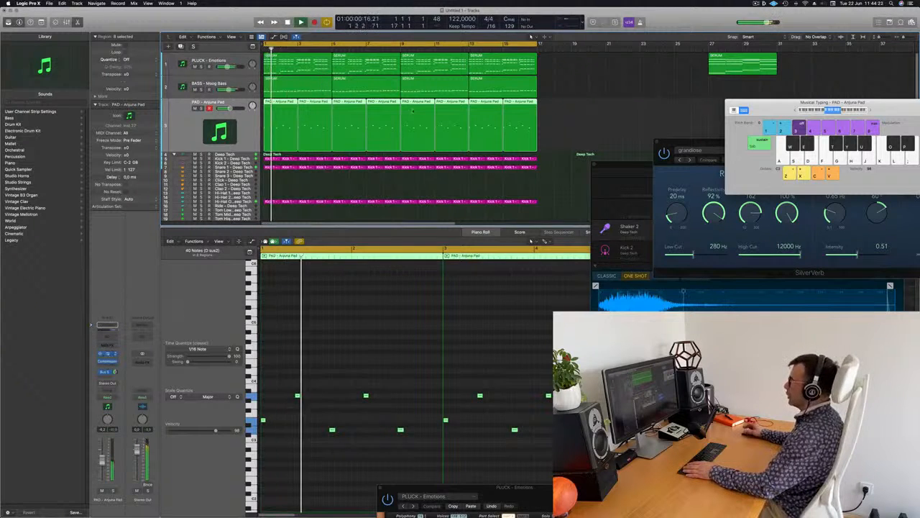
# - Reopen Sylenth1 on the pad track and load the LEAD - Basic Super Saw preset
pyautogui.click(107, 353)
pyautogui.press('space')
pyautogui.press('space')
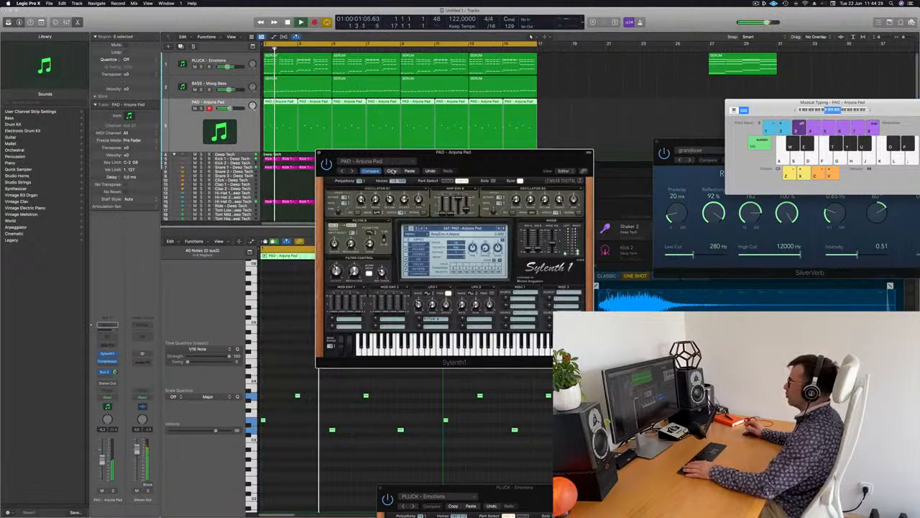
pyautogui.click(386, 162)
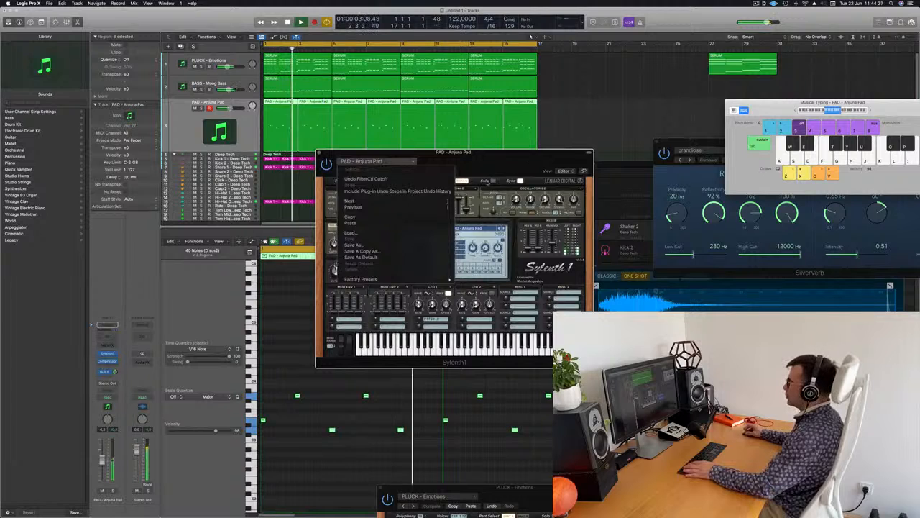
pyautogui.click(506, 168)
pyautogui.click(453, 229)
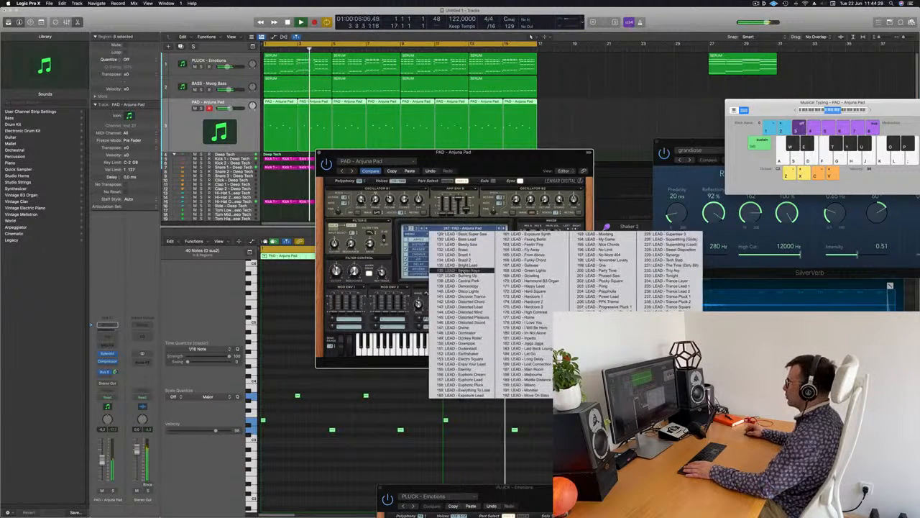
pyautogui.click(463, 235)
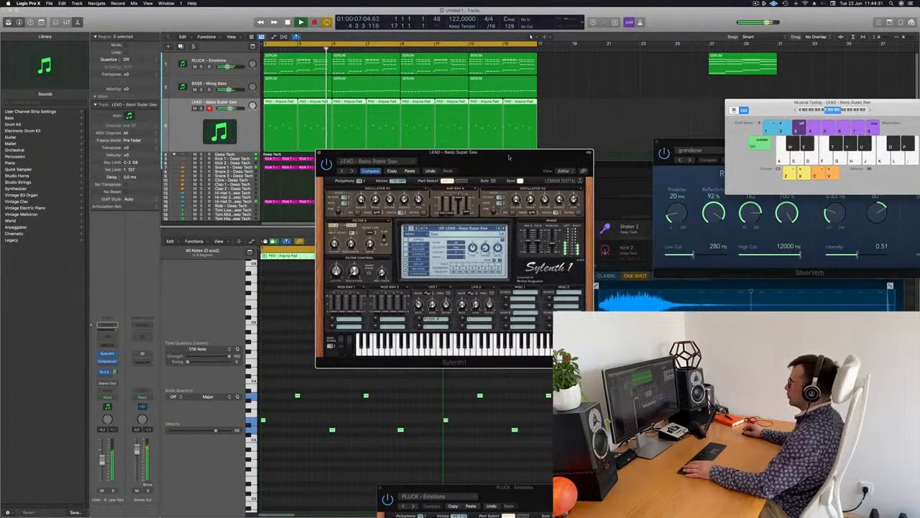
# - Audition the super saw sound in the loop and step forward through the presets to LEAD - Brass
pyautogui.click(283, 265)
pyautogui.press('space')
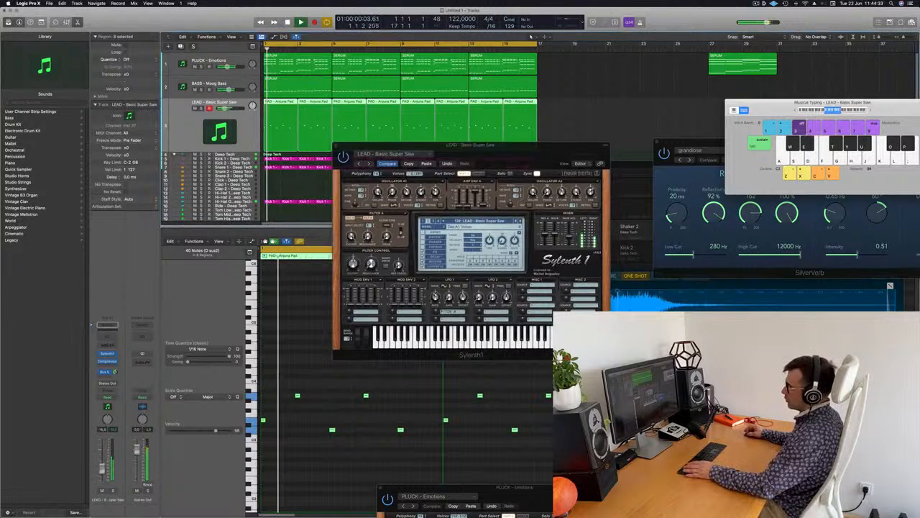
pyautogui.press('space')
pyautogui.press('space')
pyautogui.click(369, 164)
pyautogui.click(370, 164)
pyautogui.press('space')
pyautogui.press('space')
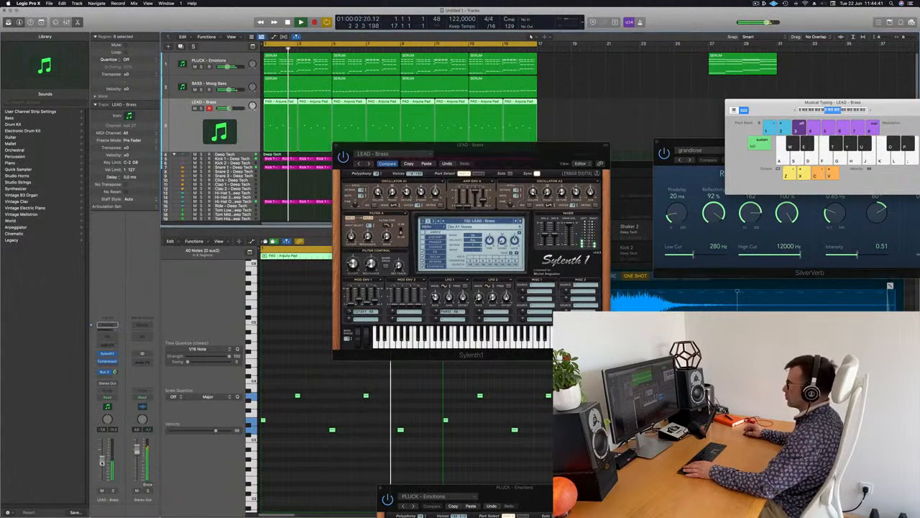
# - Balance the LEAD - Brass track's volume against the loop and adjust the decay of Sylenth1's Mod Env 1
pyautogui.press('space')
pyautogui.press('space')
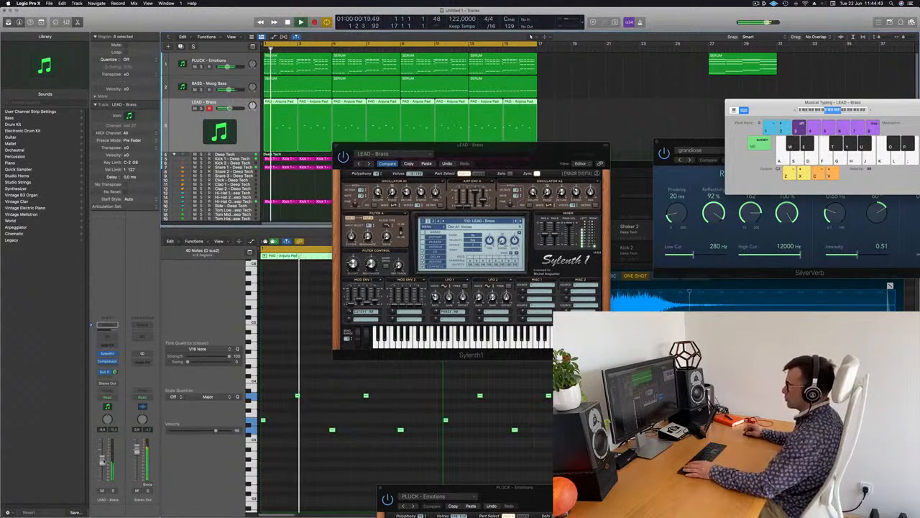
pyautogui.press('space')
pyautogui.press('space')
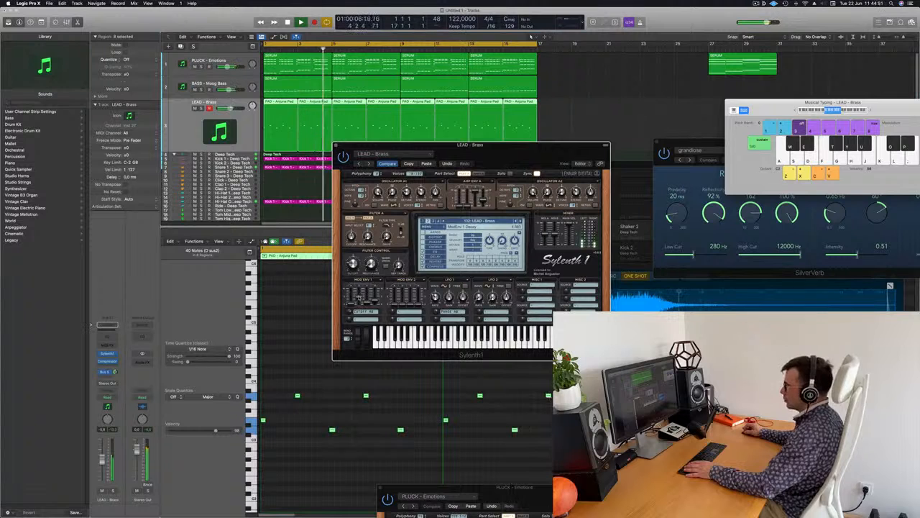
# - Adjust the LEAD - Brass track's Bus 5 reverb send and fine-tune the Mod Env 1 attack and decay
pyautogui.press('space')
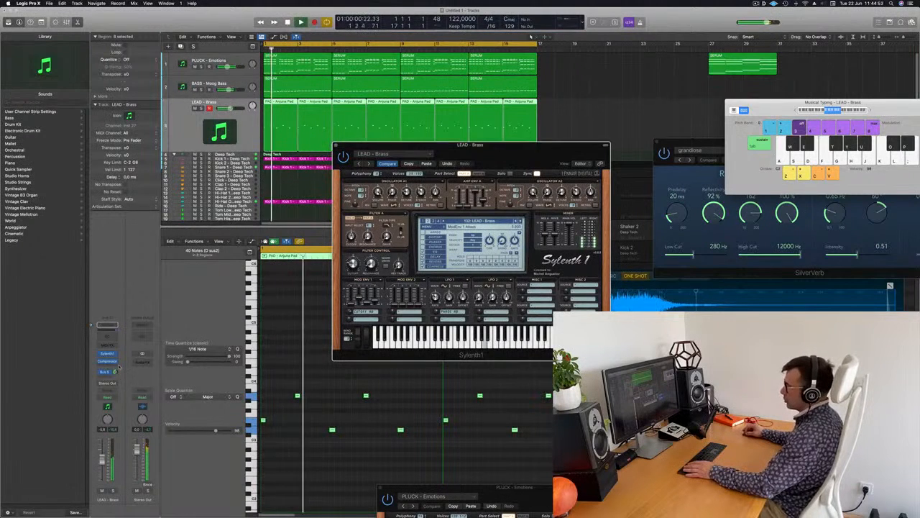
pyautogui.moveTo(115, 371); pyautogui.dragTo(117, 373)
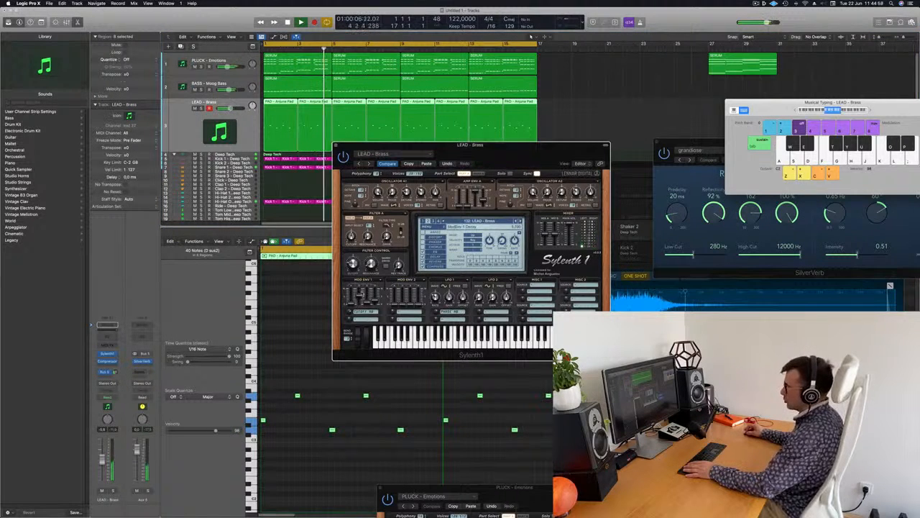
pyautogui.moveTo(525, 150)
pyautogui.mouseDown()
pyautogui.moveTo(477, 149)
pyautogui.moveTo(511, 138)
pyautogui.mouseUp()
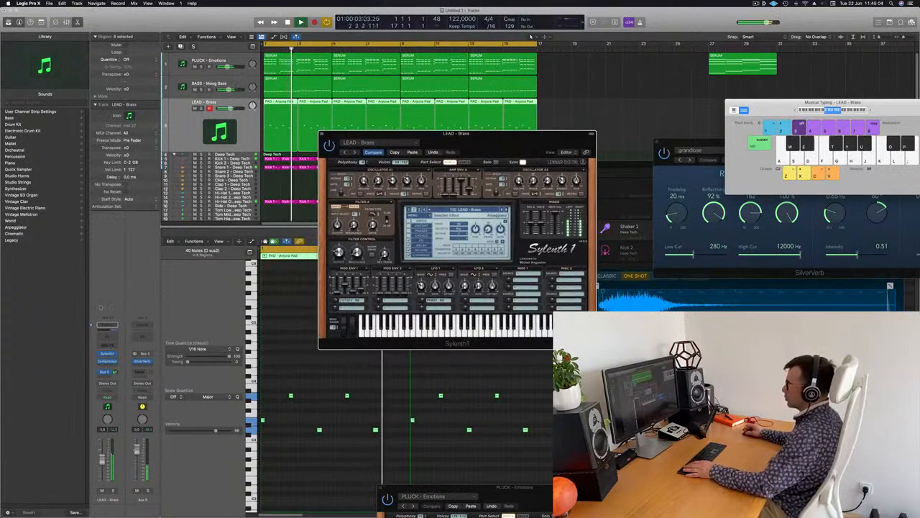
# - Add a Bus 6 send to the LEAD - Brass channel
pyautogui.click(106, 375)
pyautogui.moveTo(106, 386)
pyautogui.click(169, 325)
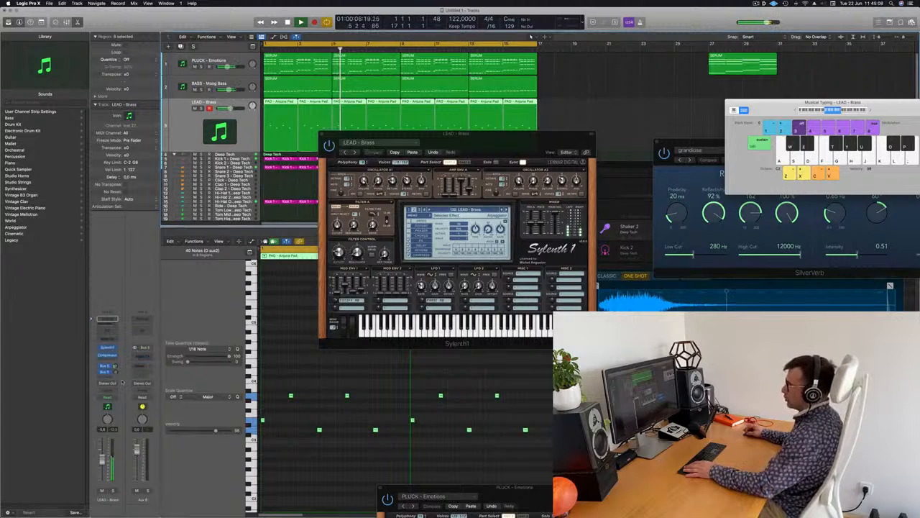
pyautogui.click(139, 367)
pyautogui.moveTo(140, 374)
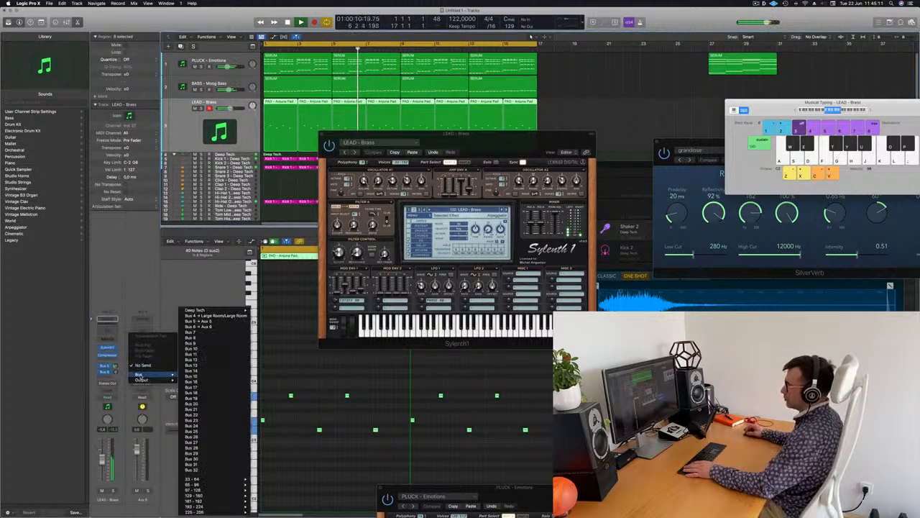
pyautogui.click(154, 288)
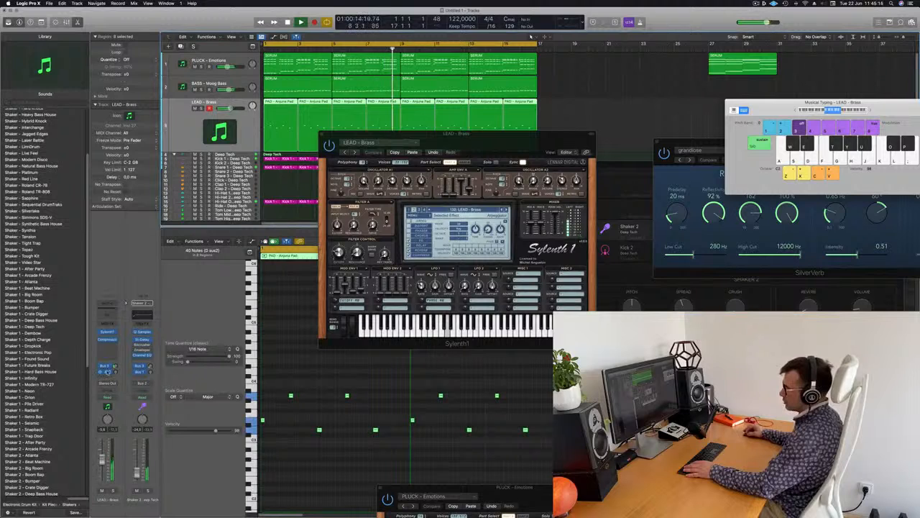
# - Insert a stereo Stereo Delay on the Aux 6 channel and raise the LEAD - Brass track's Bus 6 send level
pyautogui.click(107, 371)
pyautogui.click(156, 328)
pyautogui.click(144, 355)
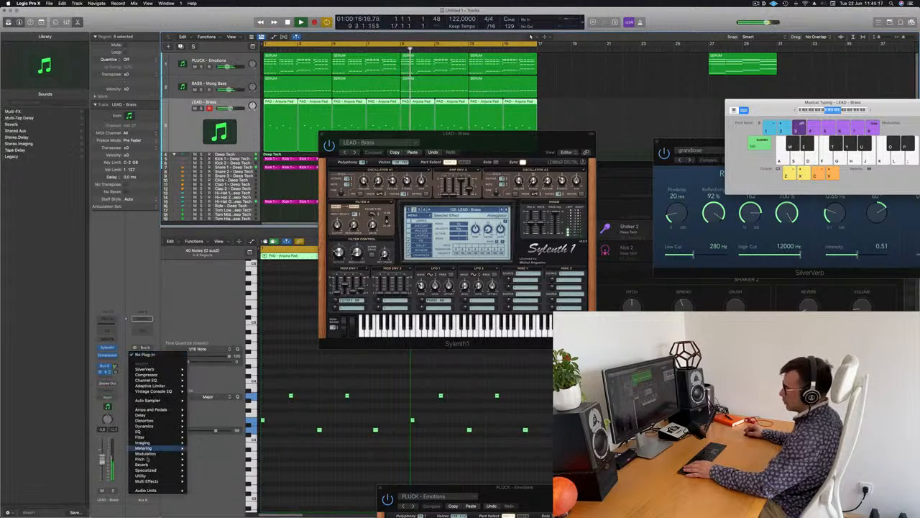
pyautogui.moveTo(172, 416)
pyautogui.moveTo(215, 431)
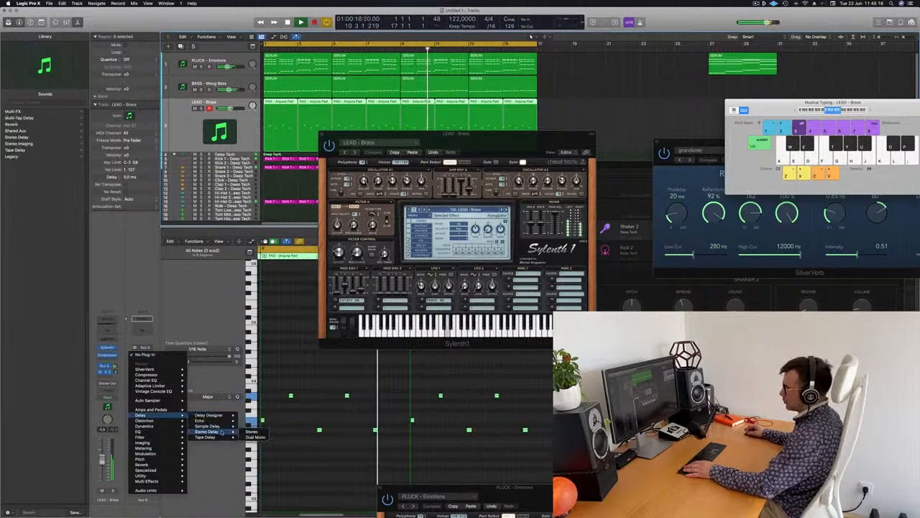
pyautogui.click(252, 431)
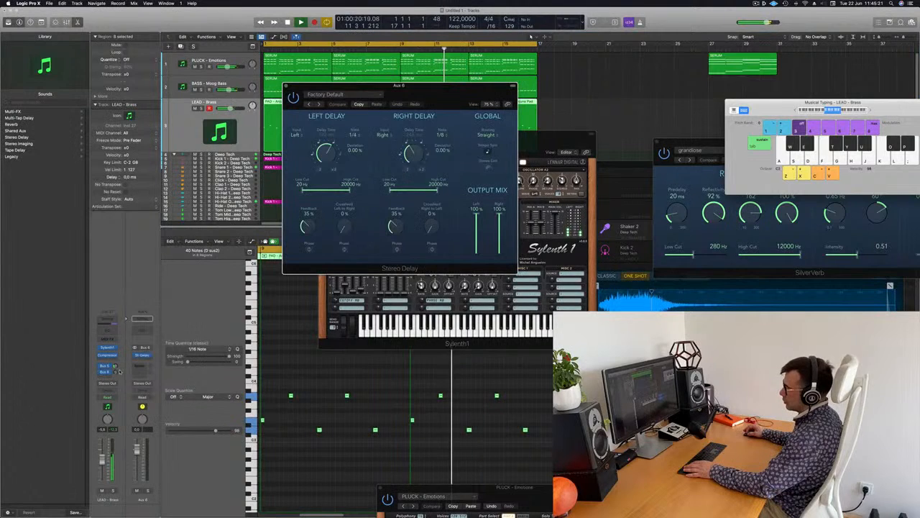
pyautogui.moveTo(114, 372); pyautogui.dragTo(114, 375)
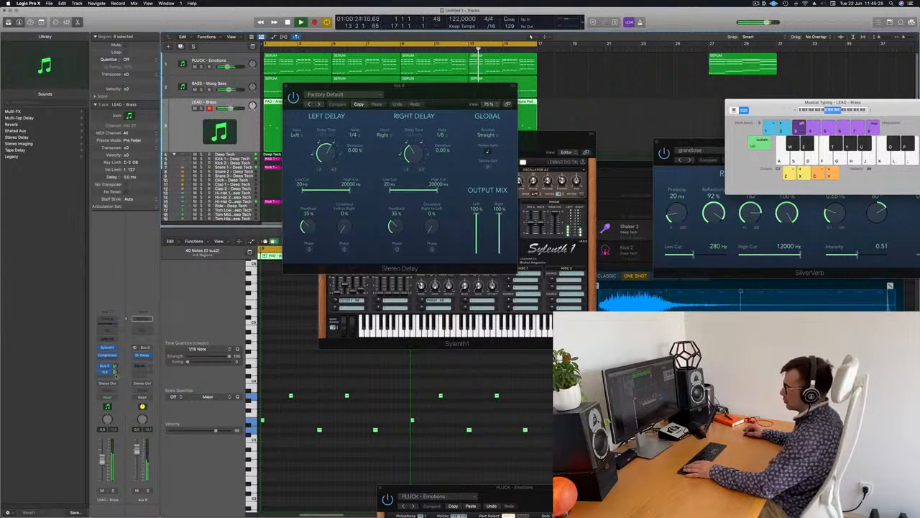
# - Fine-tune the LEAD - Brass track's Bus 6 send level and close the Stereo Delay and Sylenth1 windows
pyautogui.moveTo(433, 94); pyautogui.dragTo(477, 119)
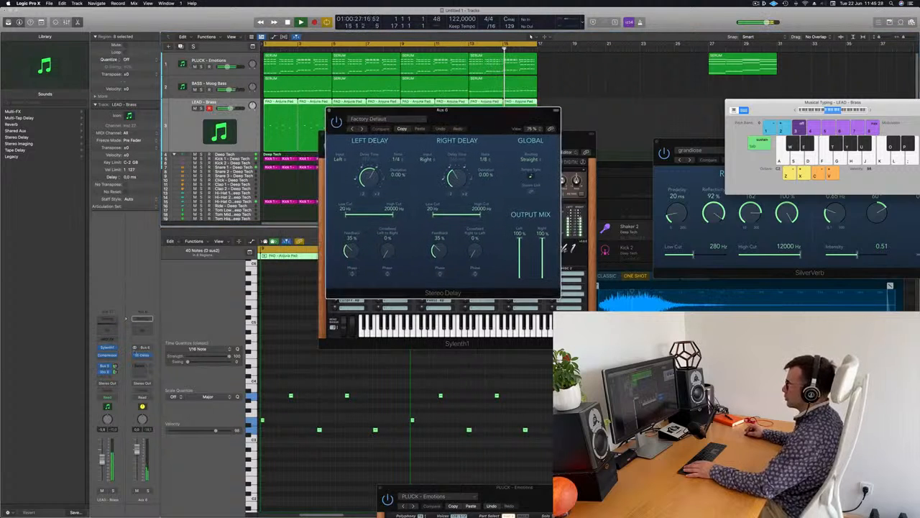
pyautogui.click(115, 372)
pyautogui.moveTo(454, 120); pyautogui.dragTo(297, 169)
pyautogui.click(243, 127)
pyautogui.click(251, 163)
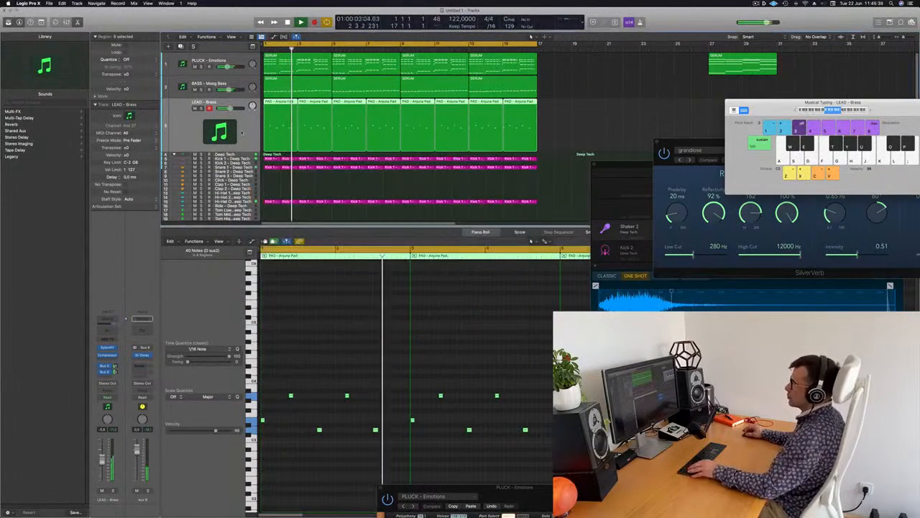
# - Create a new track with the LEAD - Brass track's duplicate settings and load Alchemy as its instrument
pyautogui.press('Return')
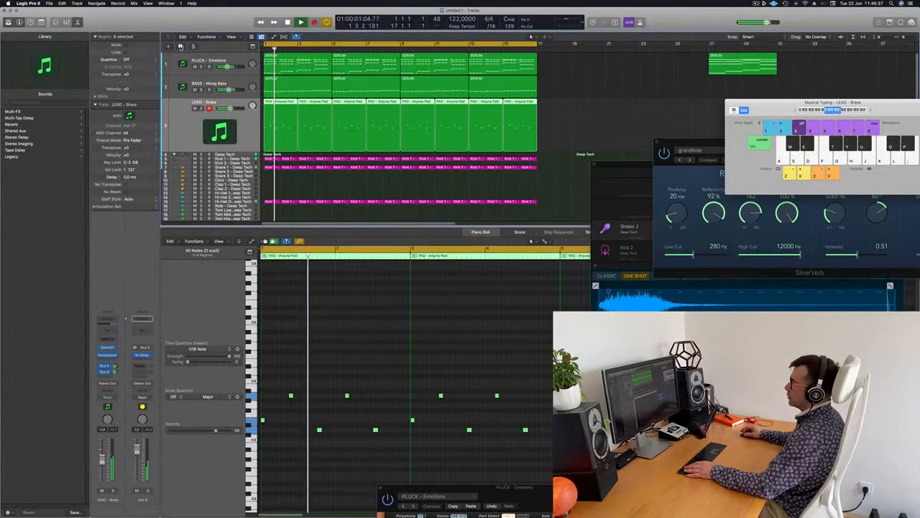
pyautogui.press('super+d')
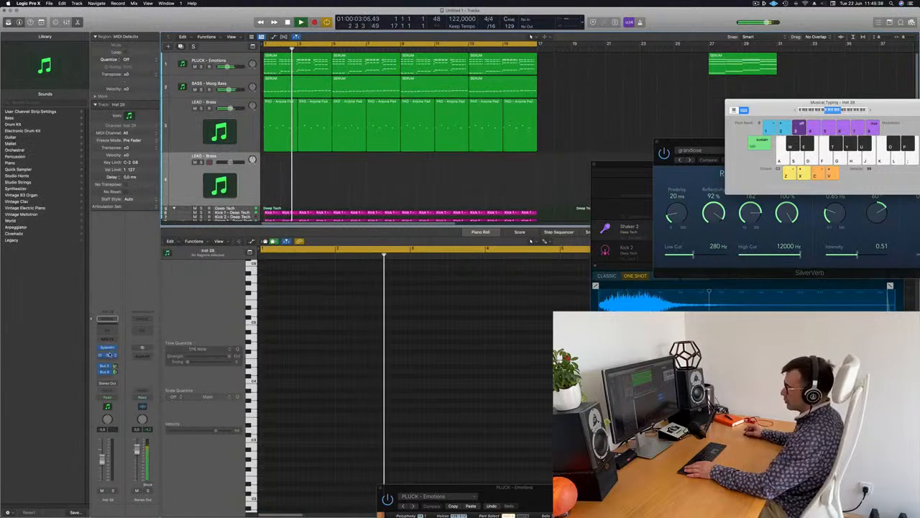
pyautogui.click(107, 319)
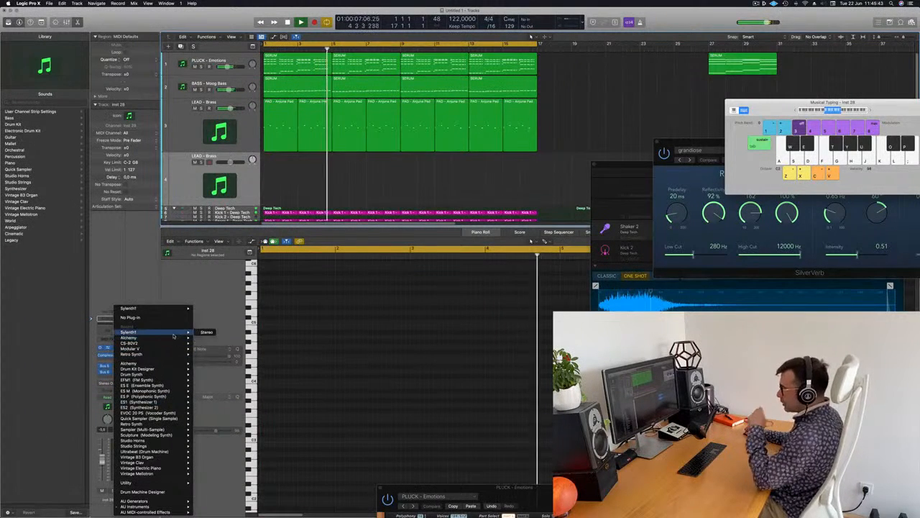
pyautogui.moveTo(169, 365)
pyautogui.click(206, 363)
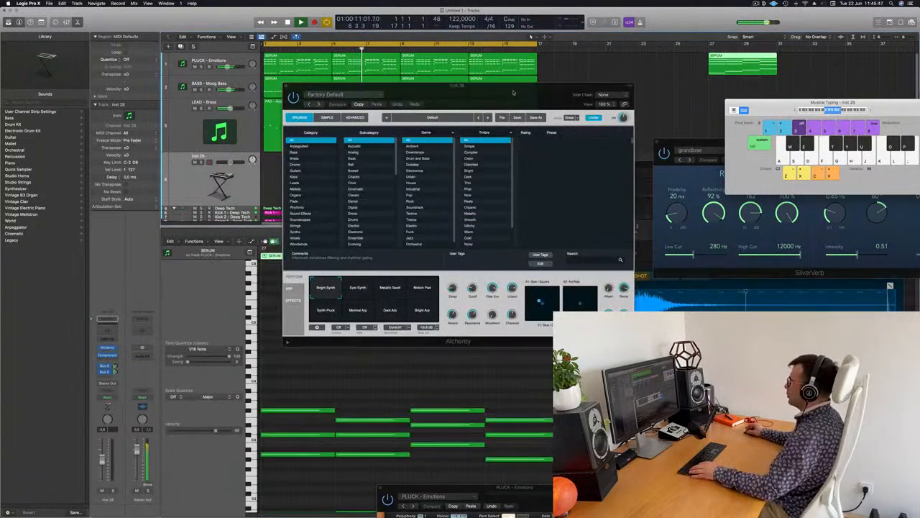
# - Move the SERUM chord region from bar 27 of the pluck track to bar 1 of the new Alchemy track
pyautogui.moveTo(736, 62); pyautogui.dragTo(207, 175)
pyautogui.moveTo(531, 171); pyautogui.dragTo(871, 167)
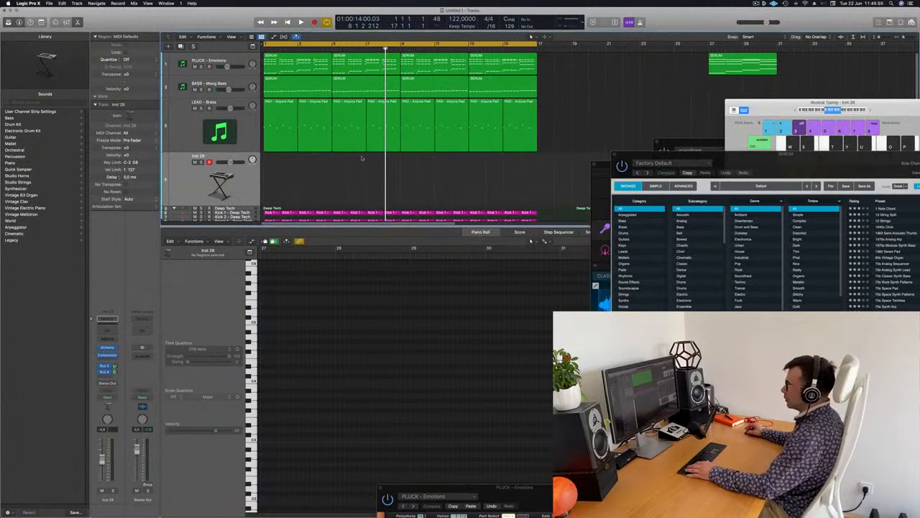
pyautogui.moveTo(733, 60); pyautogui.dragTo(281, 181)
pyautogui.moveTo(732, 160); pyautogui.dragTo(588, 39)
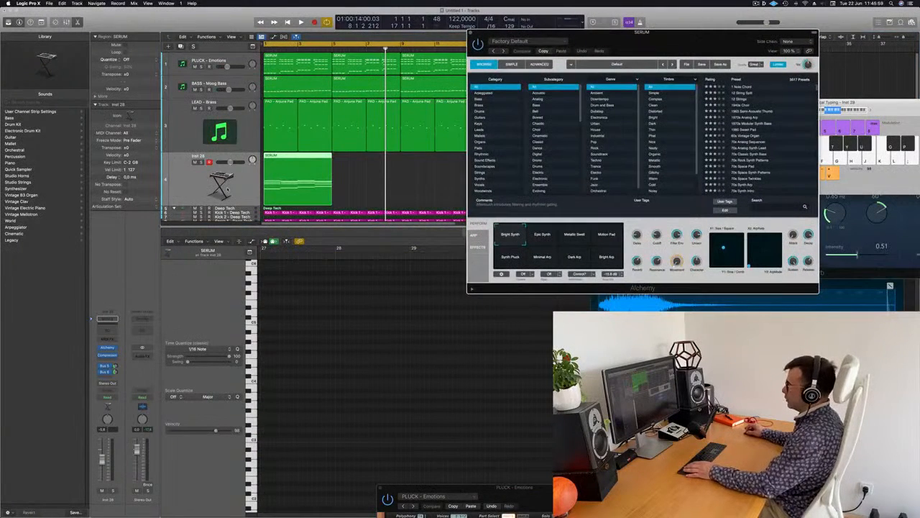
# - Filter Alchemy's presets to the Pads category and load Deeper Emotion
pyautogui.press('space')
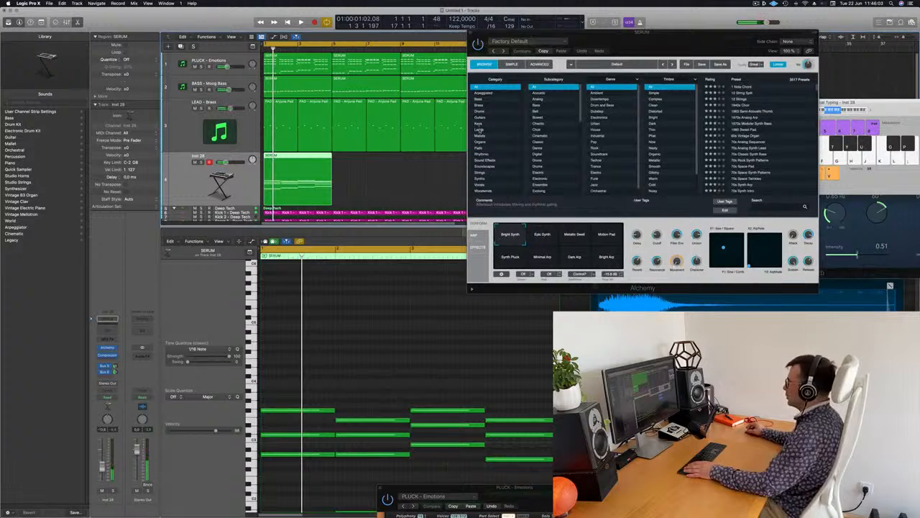
pyautogui.click(479, 148)
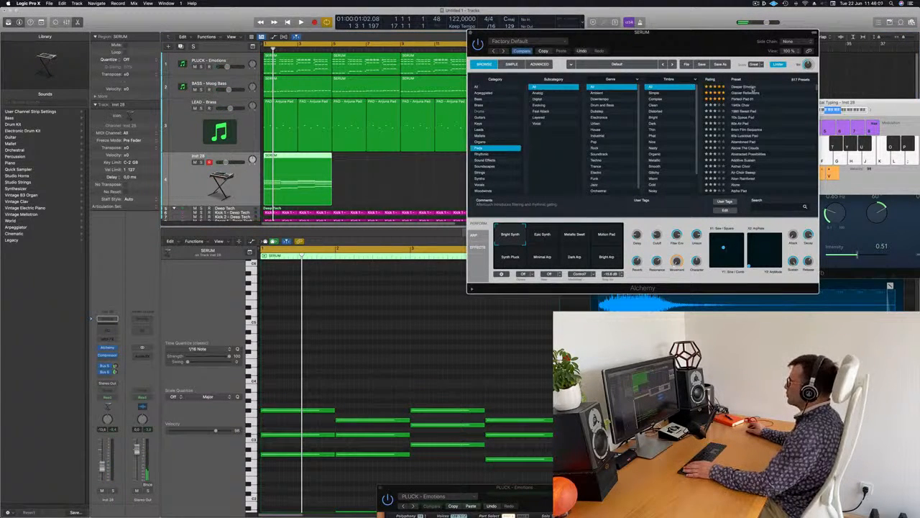
pyautogui.click(751, 87)
# - Repeat the SERUM region on the Deeper Emotion track up to bar 17 and select all of the track's regions
pyautogui.click(251, 174)
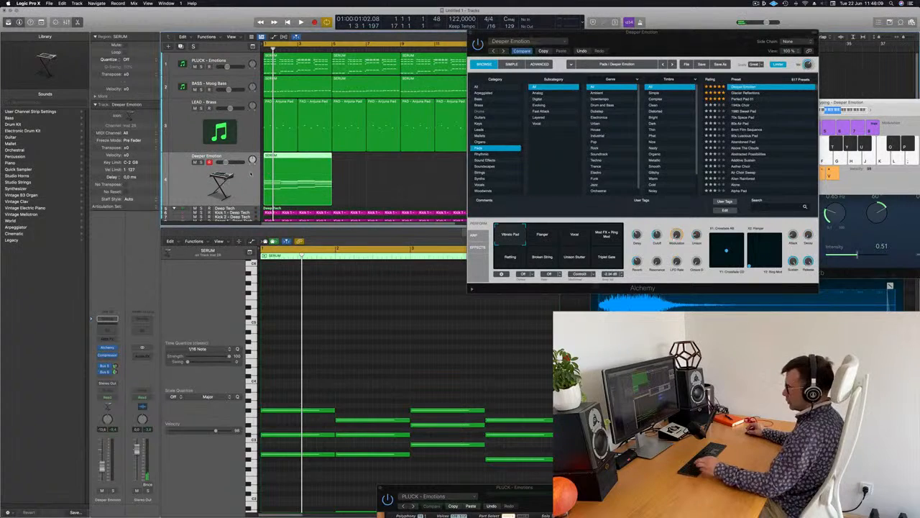
pyautogui.press('super+r')
pyautogui.press('super+r')
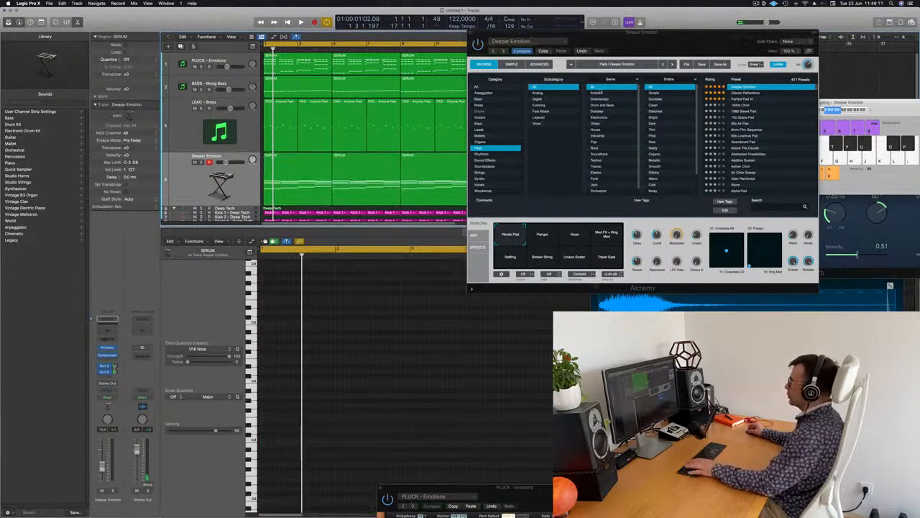
pyautogui.moveTo(654, 35); pyautogui.dragTo(704, 111)
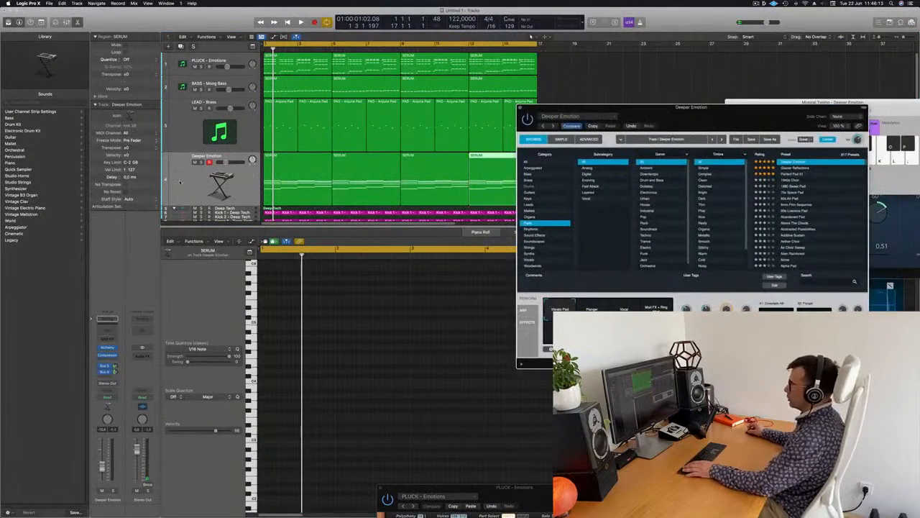
pyautogui.click(180, 182)
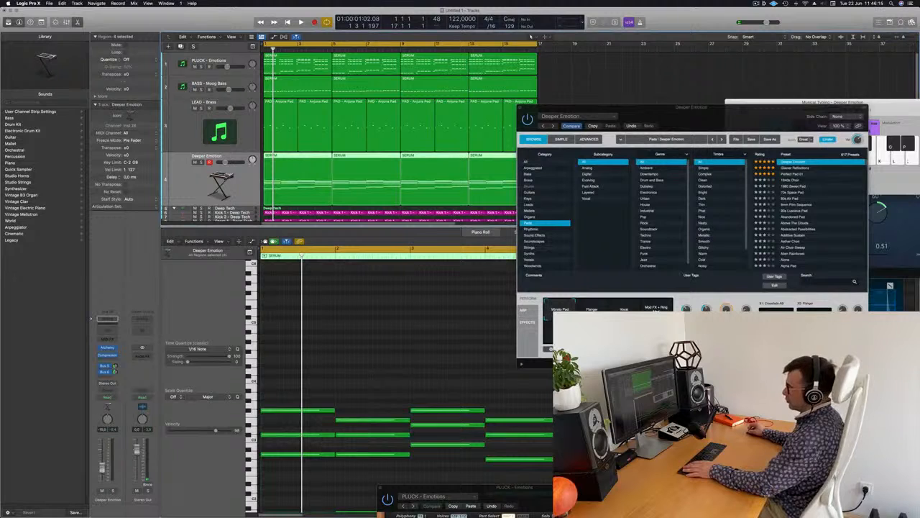
# - Audition Deeper Emotion's performance variations, including Flanger, Vocal, Mod FX + Ring Mod, Broken String, Unison Stutter and Triplet Gate, against the loop
pyautogui.press('space')
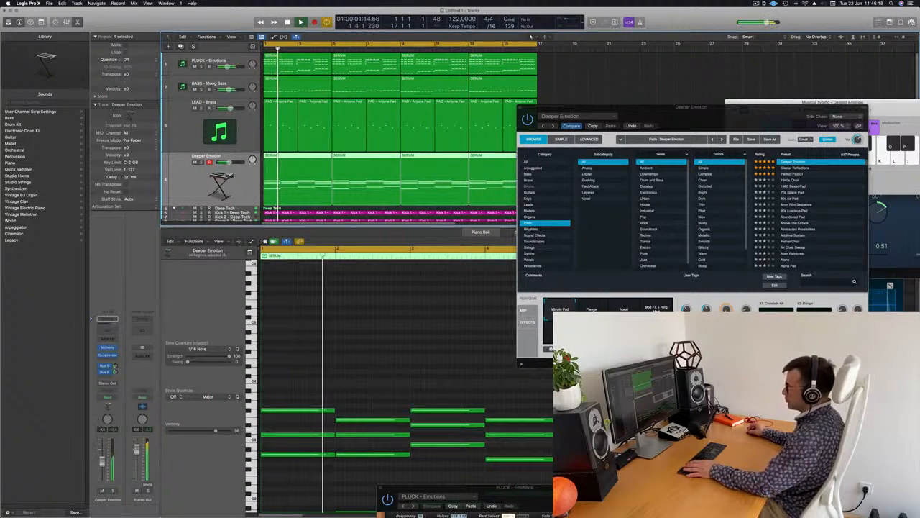
pyautogui.moveTo(608, 108); pyautogui.dragTo(433, 110)
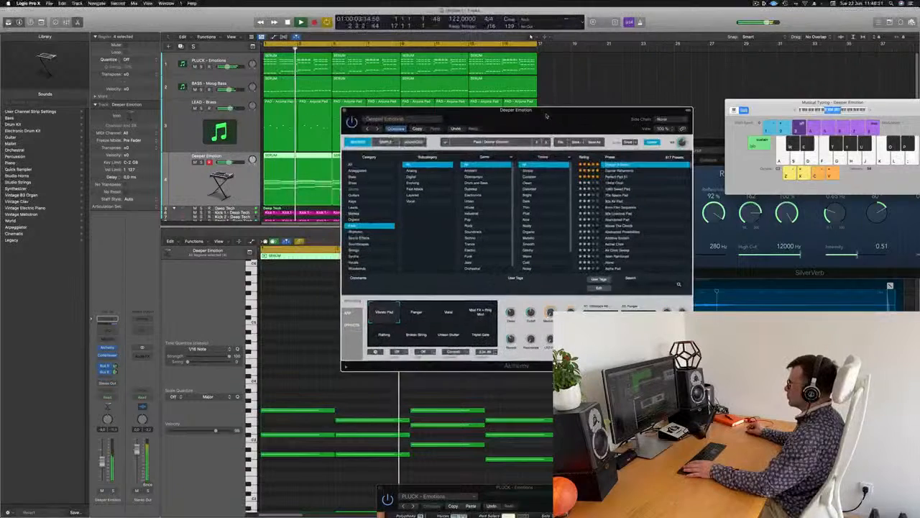
pyautogui.press('space')
pyautogui.click(417, 311)
pyautogui.click(448, 311)
pyautogui.press('space')
pyautogui.press('space')
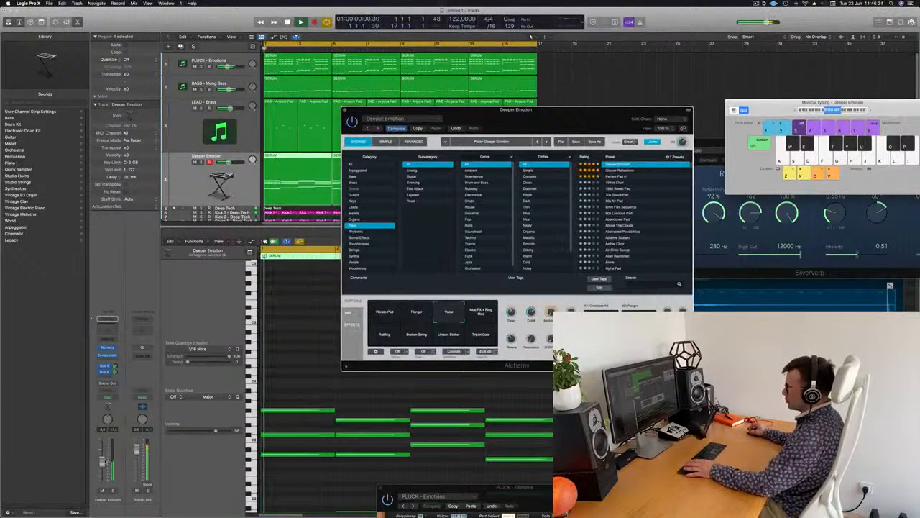
pyautogui.click(481, 314)
pyautogui.click(429, 338)
pyautogui.click(461, 338)
pyautogui.click(477, 336)
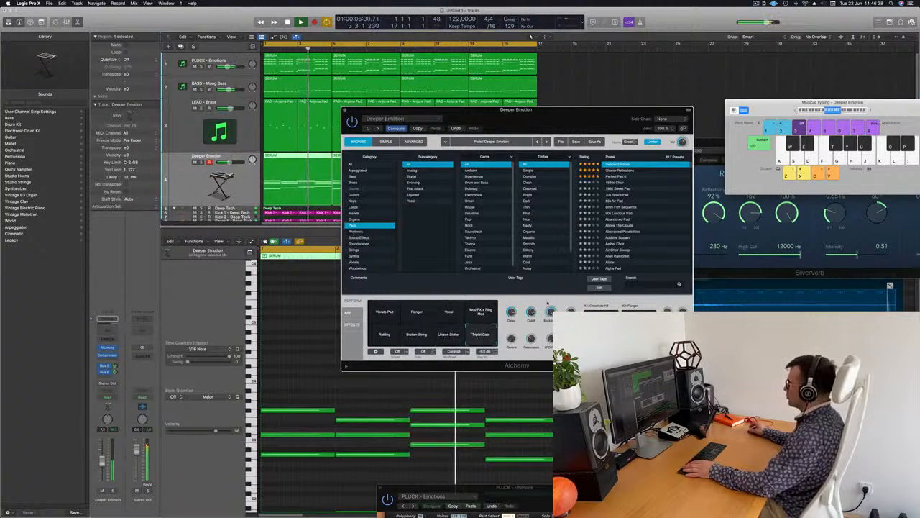
# - Load the Perfect Pad 01 preset in Alchemy and play the loop from the start
pyautogui.press('Return')
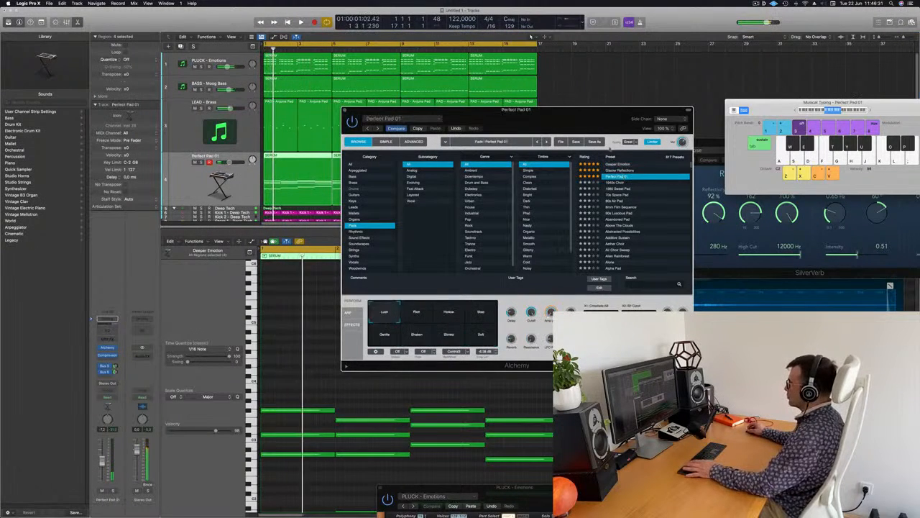
pyautogui.moveTo(624, 178); pyautogui.dragTo(679, 150)
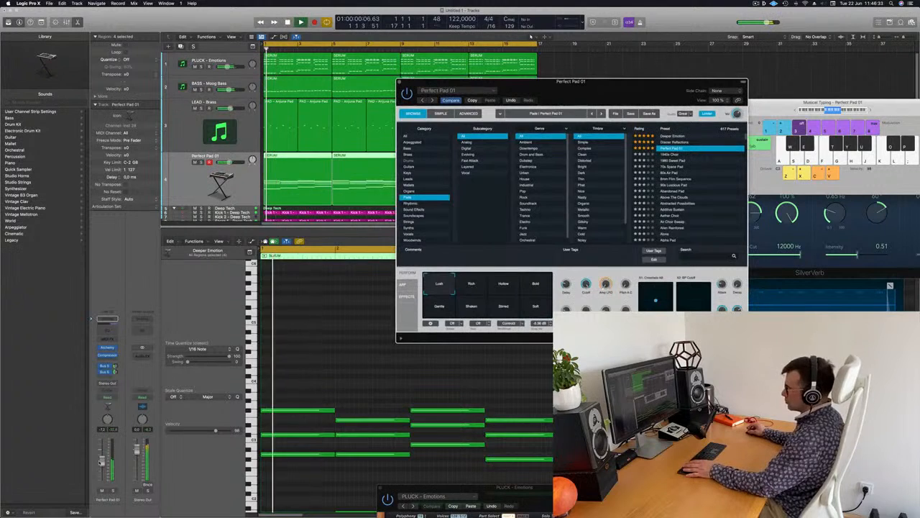
# - Insert a Channel EQ on the Perfect Pad 01 track and enable its low-cut filter at about 189 Hz
pyautogui.click(107, 329)
pyautogui.press('space')
pyautogui.press('space')
pyautogui.click(321, 121)
pyautogui.moveTo(401, 165); pyautogui.dragTo(444, 177)
pyautogui.moveTo(440, 213); pyautogui.dragTo(455, 209)
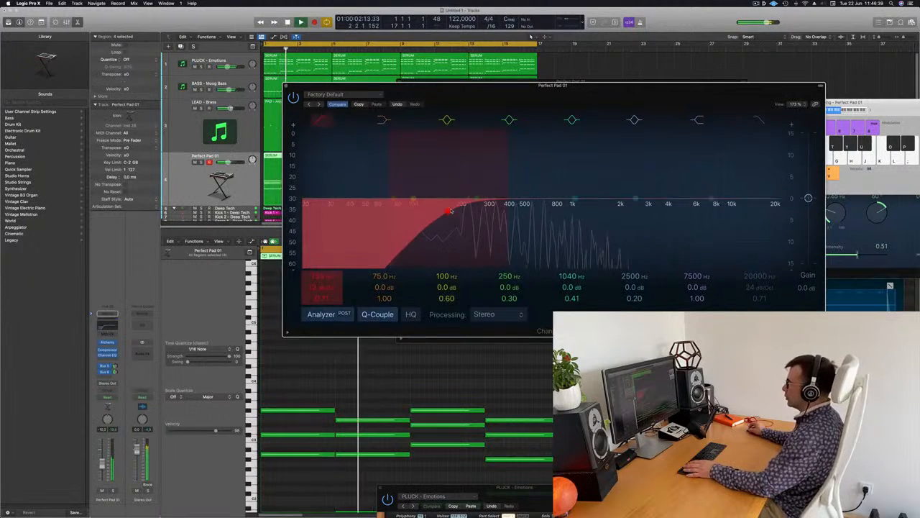
pyautogui.moveTo(487, 86); pyautogui.dragTo(546, 233)
pyautogui.moveTo(636, 98); pyautogui.dragTo(864, 65)
# - Check the low-cut Perfect Pad 01 sound by playing it soloed and within the full loop
pyautogui.click(193, 183)
pyautogui.press('Return')
pyautogui.moveTo(534, 246); pyautogui.dragTo(609, 219)
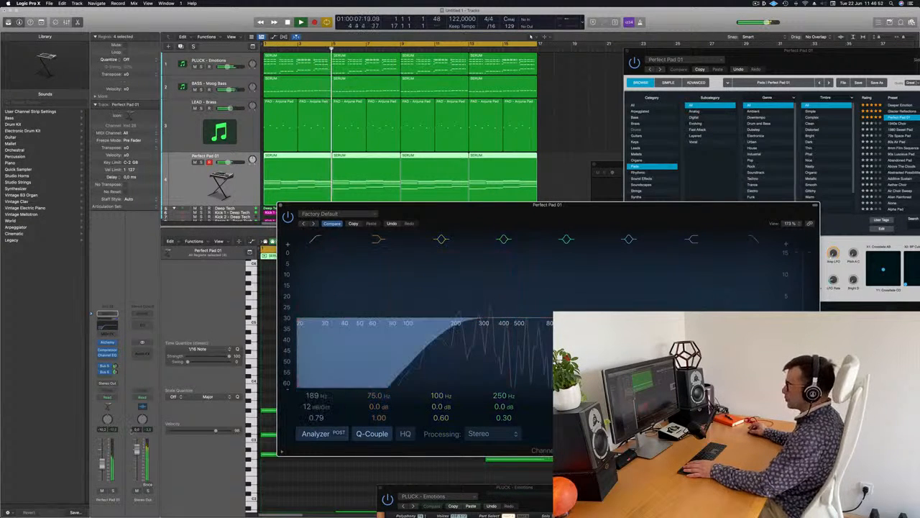
pyautogui.click(113, 490)
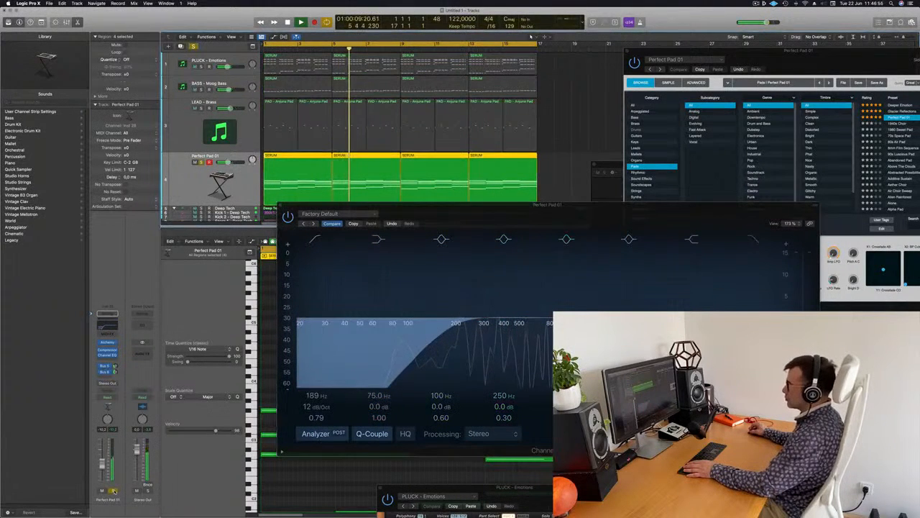
pyautogui.click(113, 491)
pyautogui.press('Return')
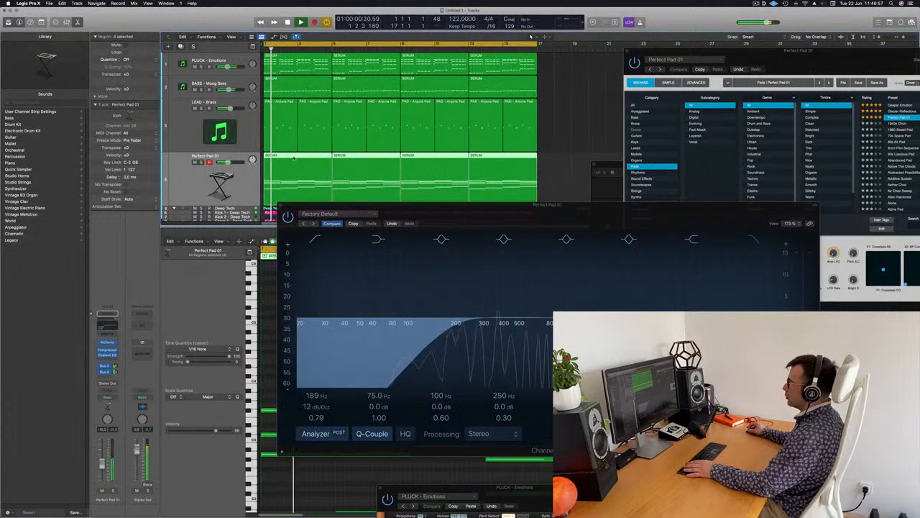
# - Delete the lowest bass notes from all Perfect Pad 01 regions, keeping the upper chord notes, and close the Channel EQ window
pyautogui.press('e')
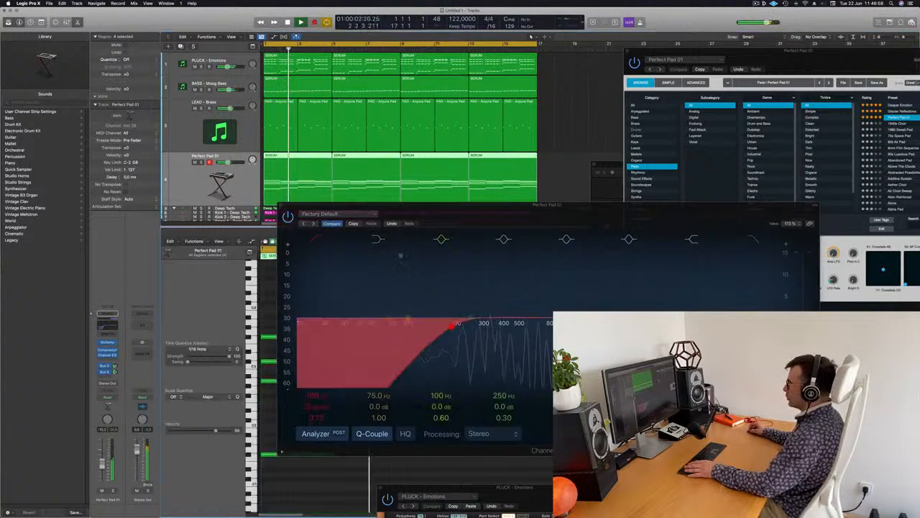
pyautogui.press('e')
pyautogui.scroll(-6, 383, 453)
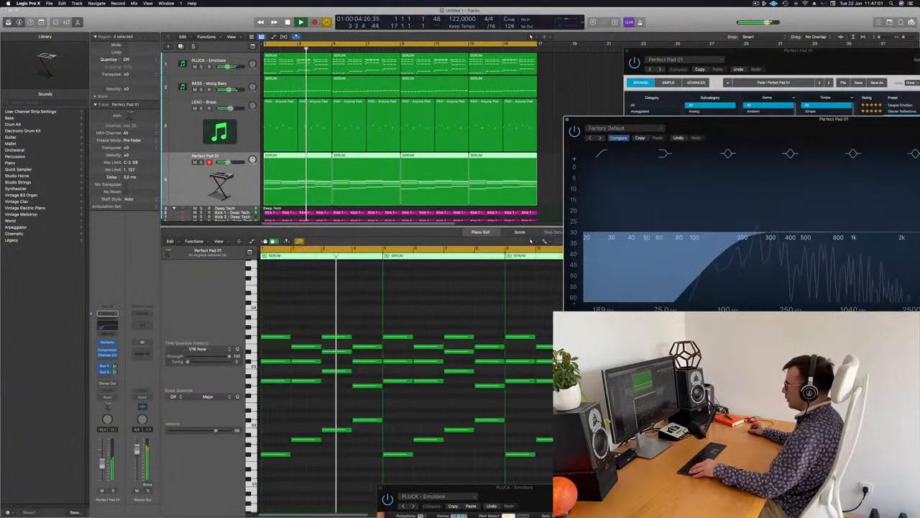
pyautogui.moveTo(266, 406); pyautogui.dragTo(512, 478)
pyautogui.press('Delete')
pyautogui.press('Return')
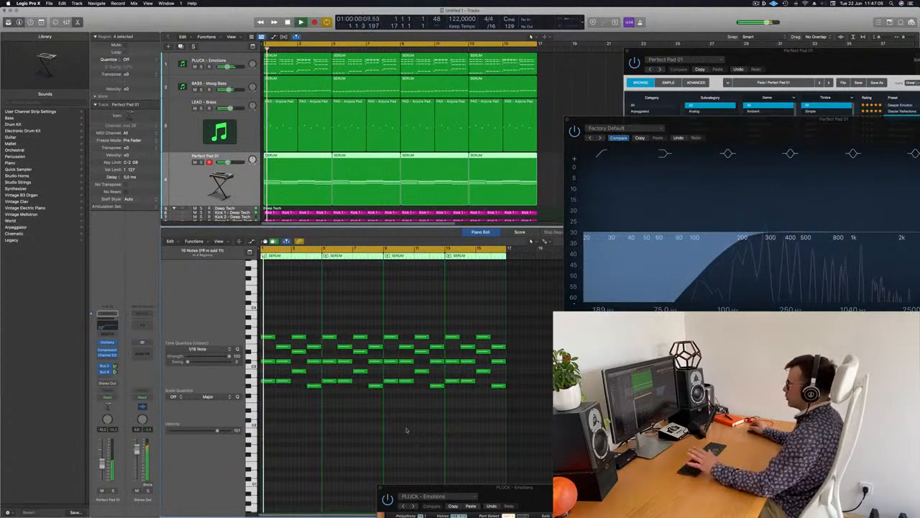
pyautogui.moveTo(601, 119); pyautogui.dragTo(403, 207)
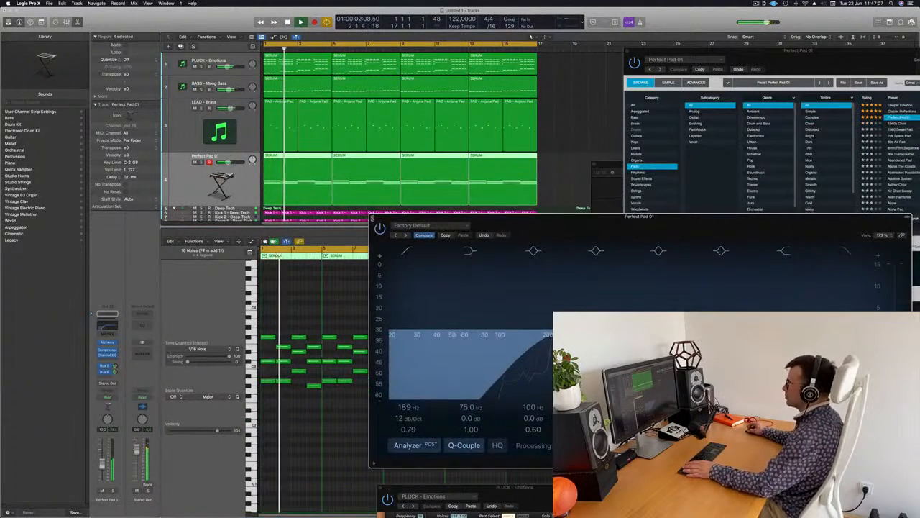
pyautogui.click(372, 216)
# - Compare the thinned-out pad chords soloed and in the mix, playing from the loop's start
pyautogui.press('Return')
pyautogui.hotkey('ctrl', 's')
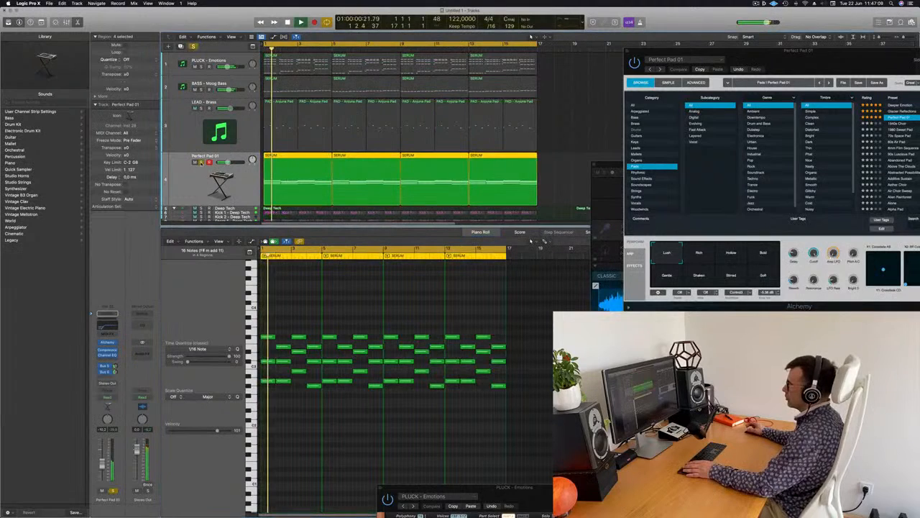
pyautogui.hotkey('ctrl', 's')
pyautogui.press('Return')
pyautogui.press('super+Right')
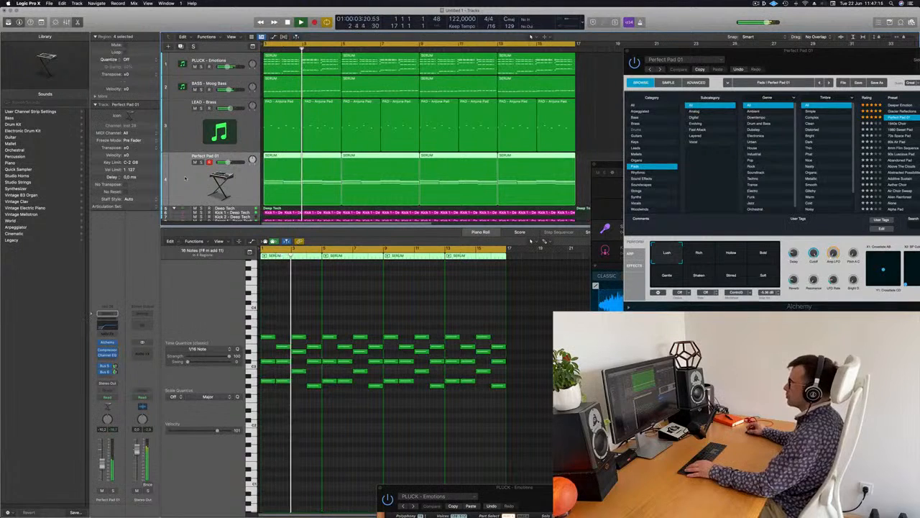
pyautogui.press('super+Left')
pyautogui.press('super+Left')
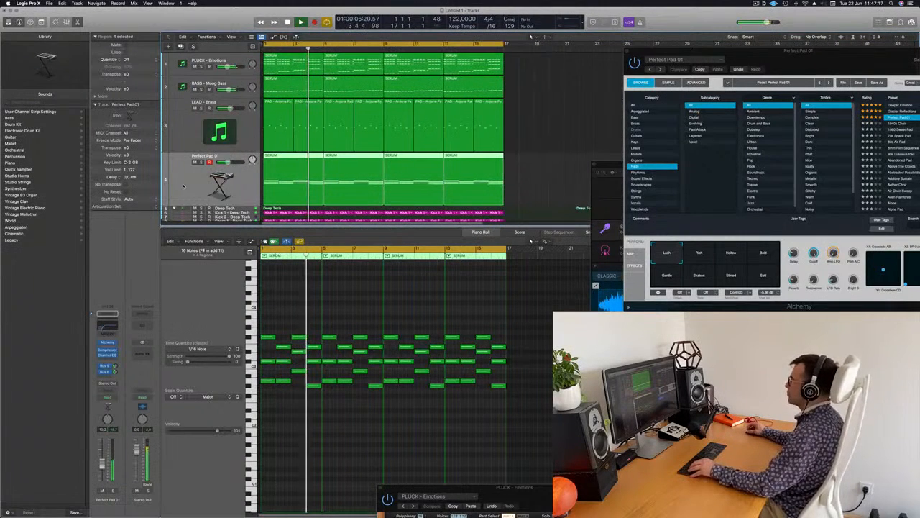
pyautogui.press('super+Right')
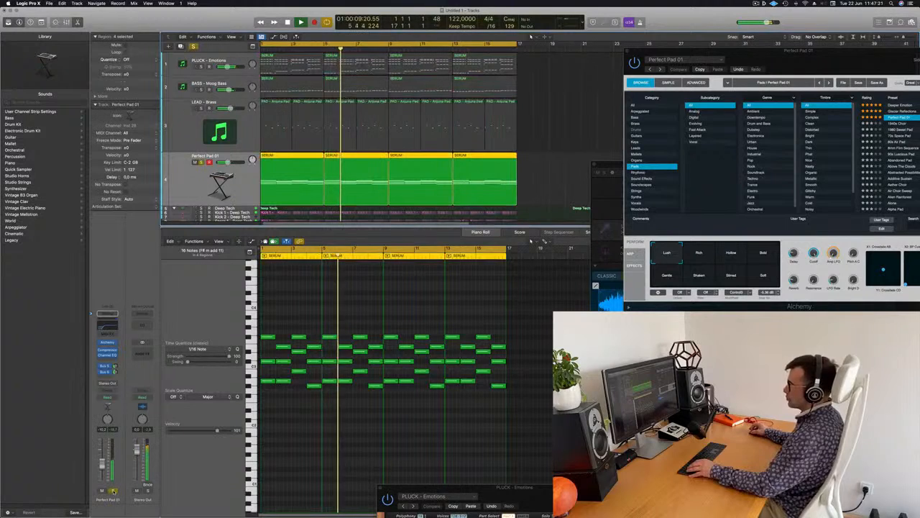
pyautogui.press('Return')
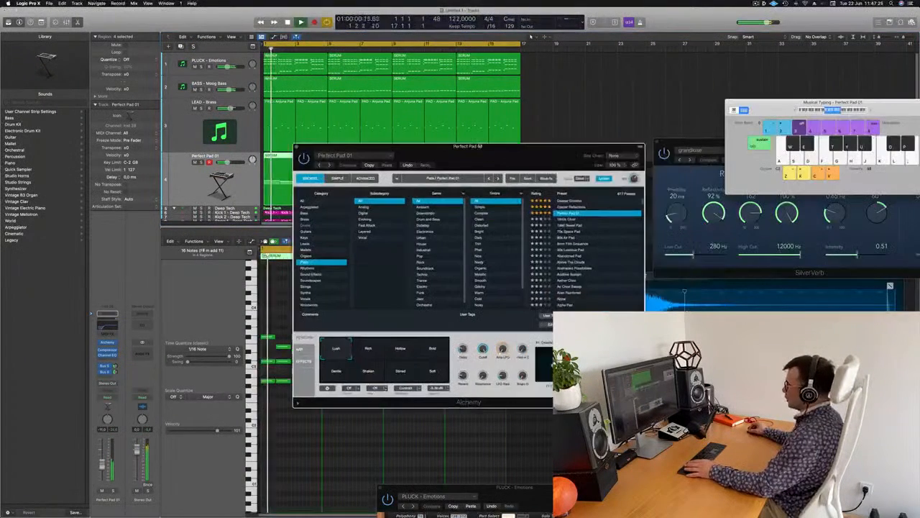
# - Switch Alchemy's Perfect Pad 01 preset to the Bold variation and close the plug-in window
pyautogui.click(402, 327)
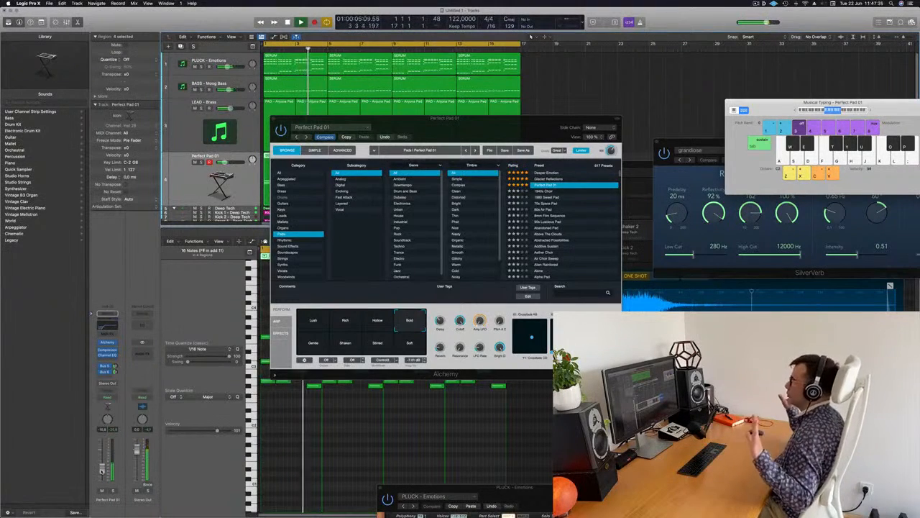
pyautogui.moveTo(521, 120); pyautogui.dragTo(623, 87)
pyautogui.press('super+w')
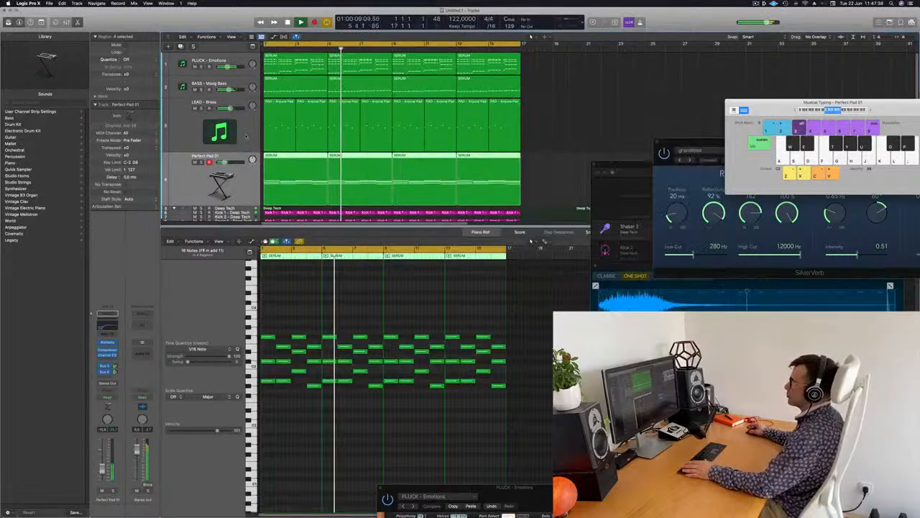
# - Play the loop while checking the LEAD - Brass track and its Sylenth1 instrument
pyautogui.click(243, 134)
pyautogui.press('space')
pyautogui.press('space')
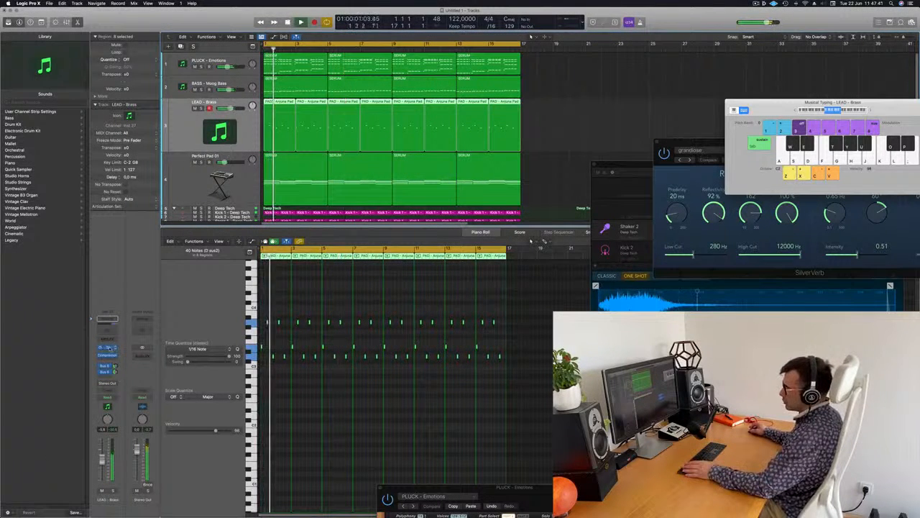
pyautogui.click(107, 347)
pyautogui.press('space')
pyautogui.press('space')
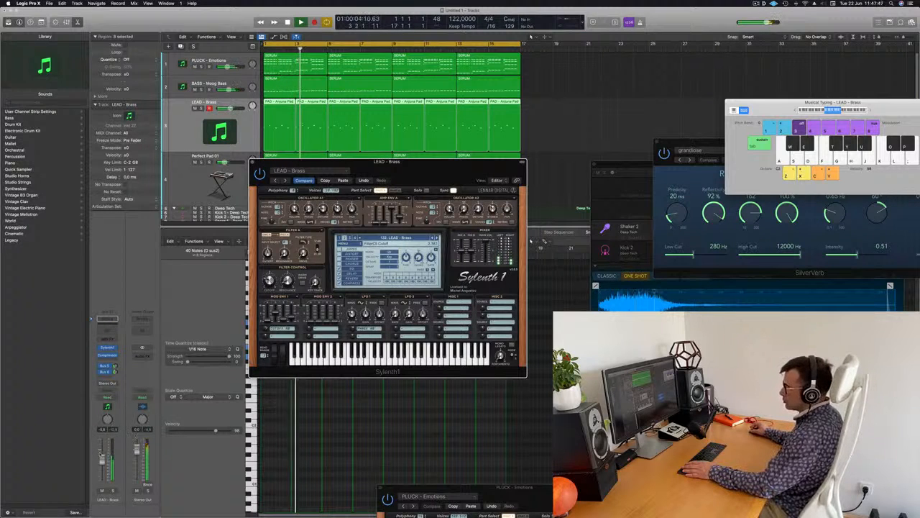
# - Add a Channel EQ to LEAD - Brass with a low cut at 314 Hz, and close its plug-in windows
pyautogui.click(108, 320)
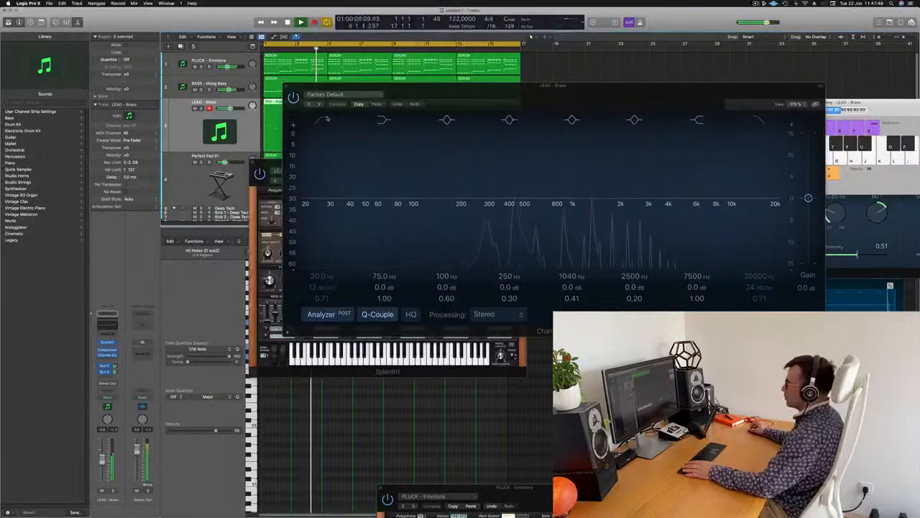
pyautogui.moveTo(470, 159); pyautogui.dragTo(519, 140)
pyautogui.moveTo(103, 460); pyautogui.dragTo(103, 462)
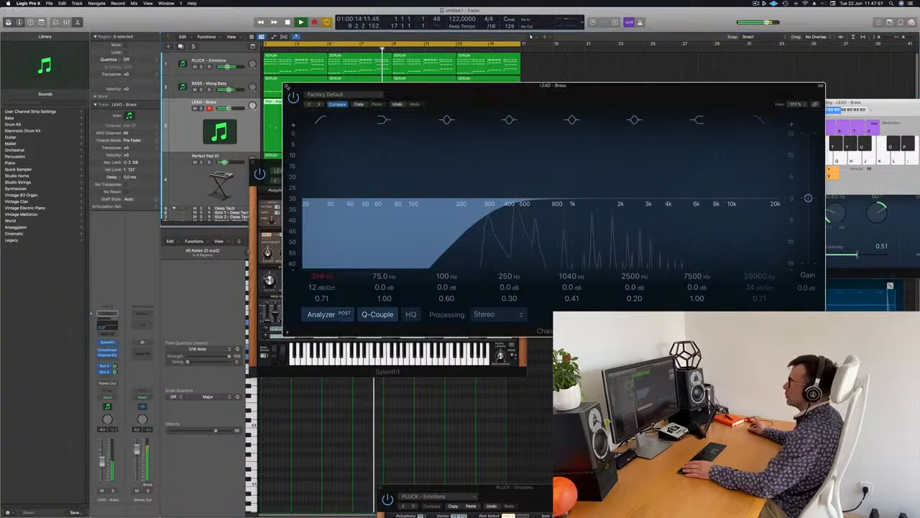
pyautogui.click(288, 84)
pyautogui.moveTo(352, 165); pyautogui.dragTo(336, 167)
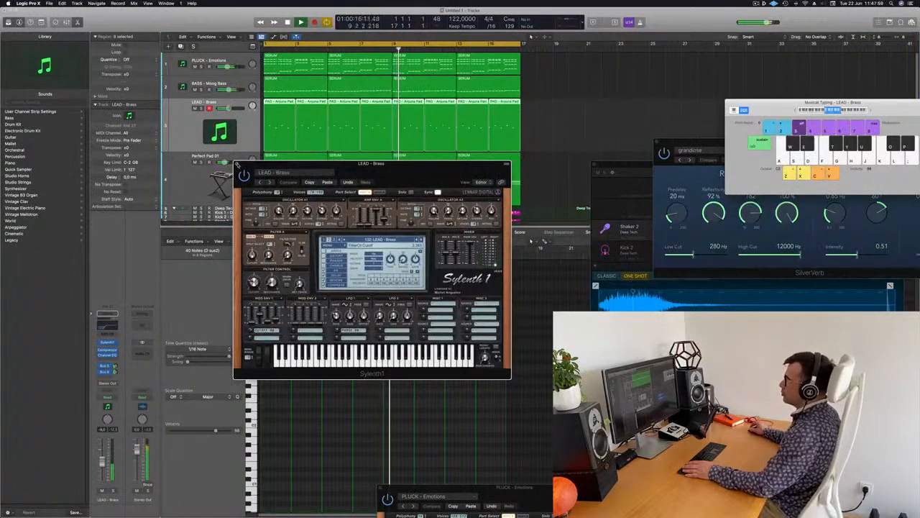
pyautogui.click(238, 164)
# - Lower the SilverVerb's High Cut to 5300 Hz and move the drum machine window away from the arrangement
pyautogui.moveTo(799, 255); pyautogui.dragTo(778, 255)
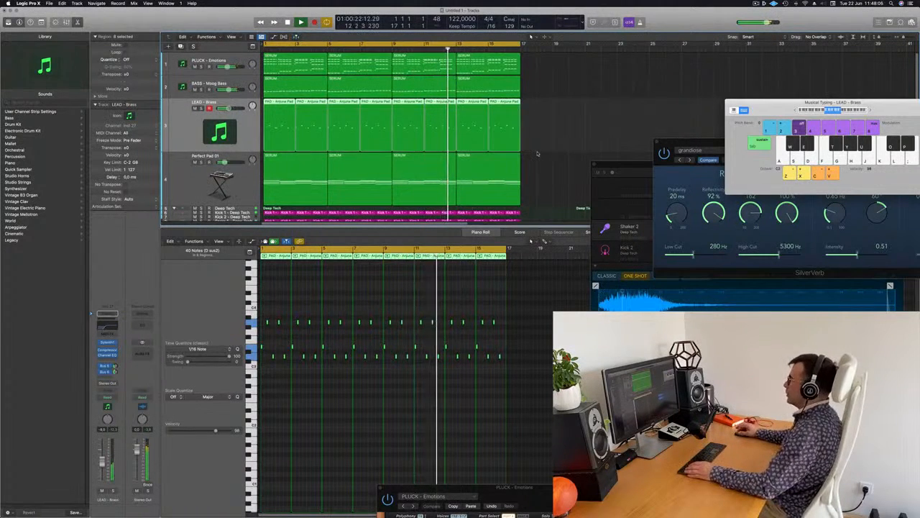
pyautogui.click(536, 153)
pyautogui.moveTo(632, 171); pyautogui.dragTo(796, 187)
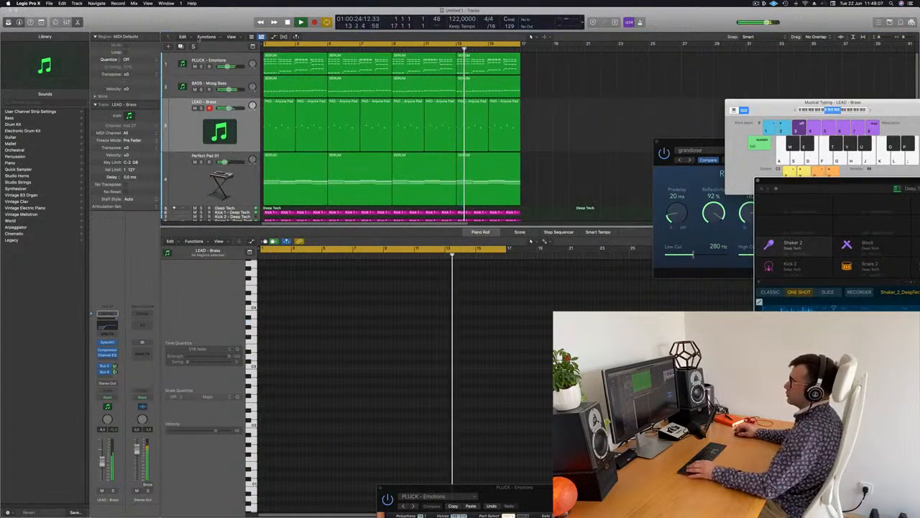
# - Show the secondary ruler in the Tracks area and repeat all regions once from bar 17
pyautogui.click(230, 36)
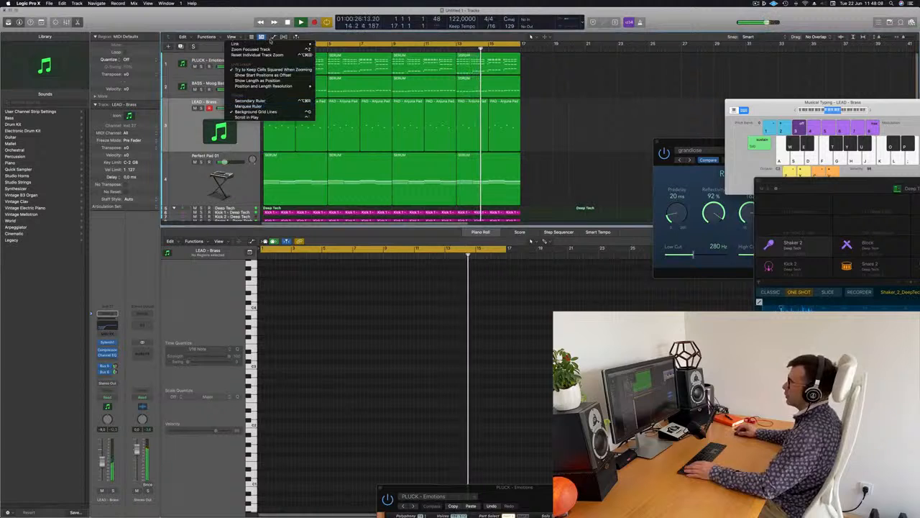
pyautogui.click(248, 101)
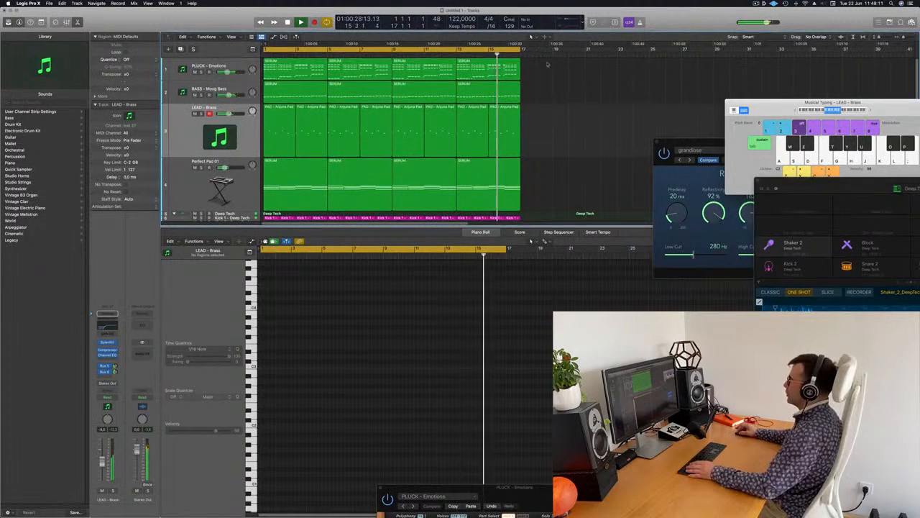
pyautogui.press('super+a')
pyautogui.press('super+r')
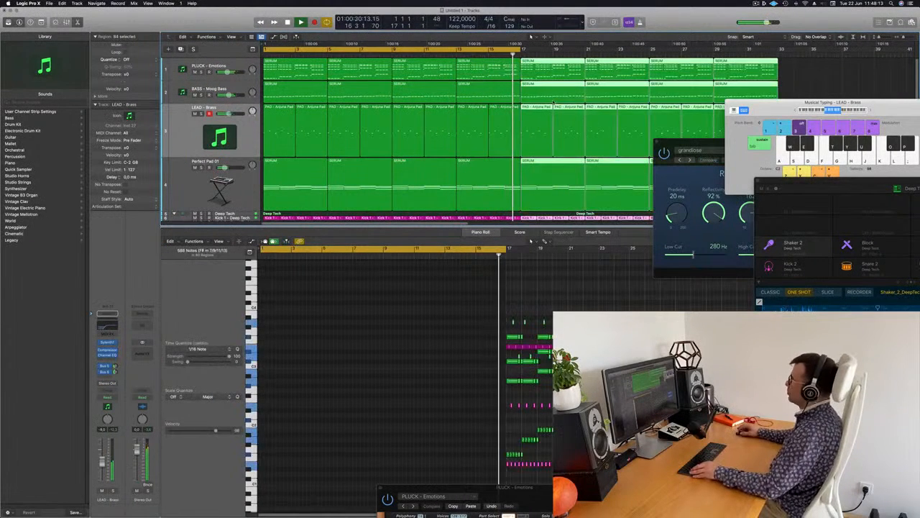
pyautogui.press('super+Left')
pyautogui.press('super+Left')
pyautogui.press('super+Left')
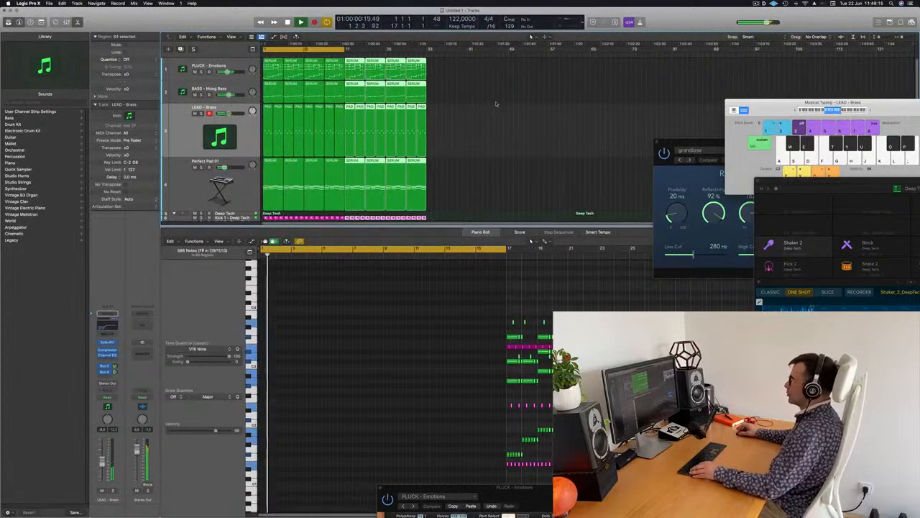
# - Extend the cycle range to bar 33 to cover the repeated regions and deselect them
pyautogui.press('super+Right')
pyautogui.hscroll(-3, 397, 46)
pyautogui.moveTo(389, 50); pyautogui.dragTo(518, 65)
pyautogui.click(580, 161)
pyautogui.scroll(-1, 577, 176)
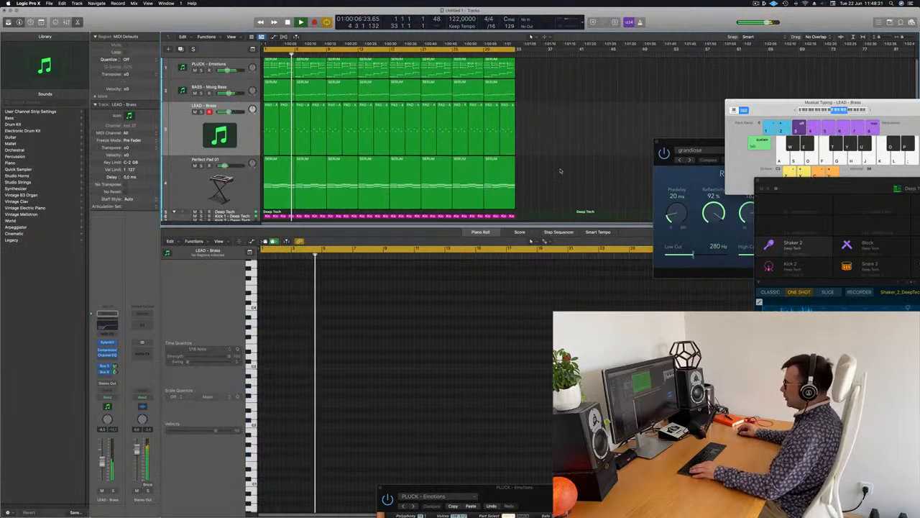
pyautogui.scroll(-5, 560, 170)
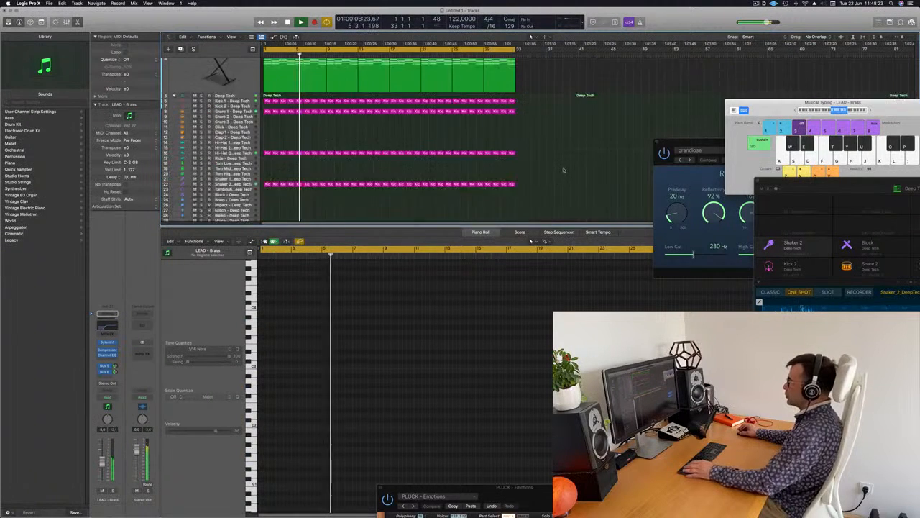
pyautogui.scroll(3, 235, 96)
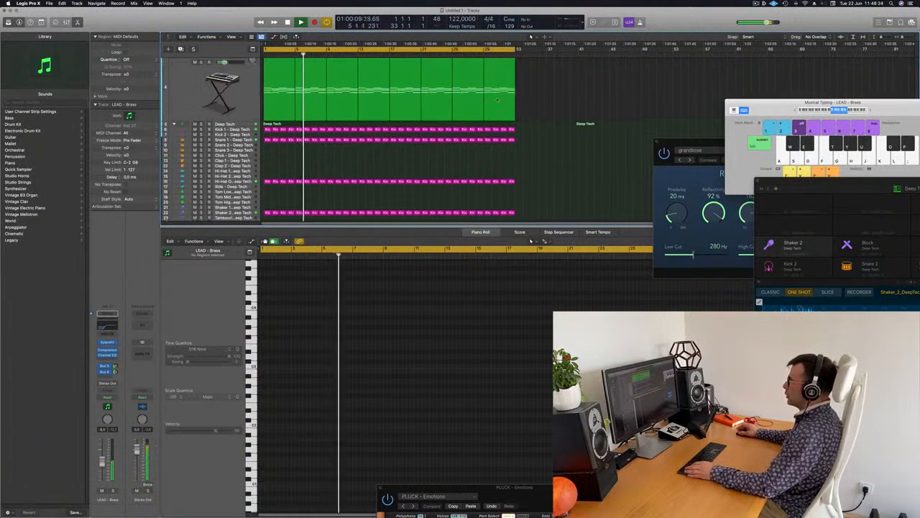
# - Duplicate the Perfect Pad 01 track without its regions, search the library for "kali" and load African Kalimba Echoes on the new track
pyautogui.click(236, 95)
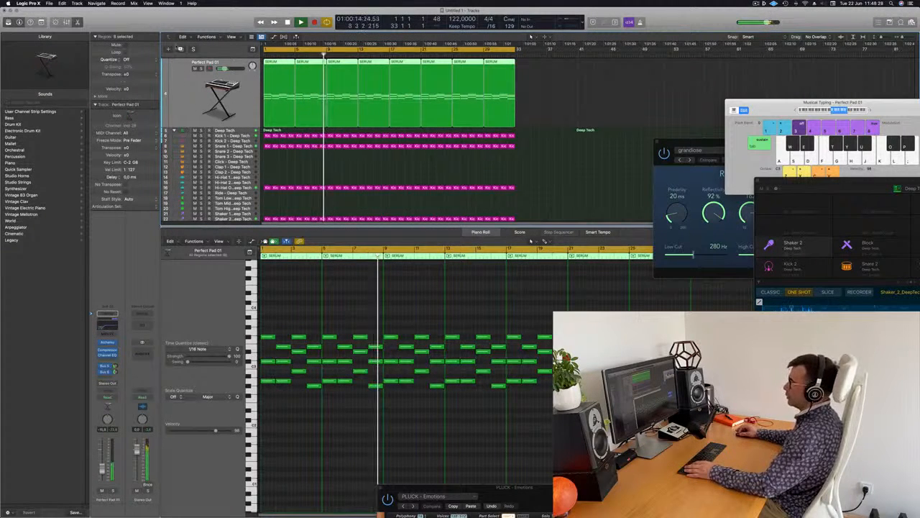
pyautogui.press('super+d')
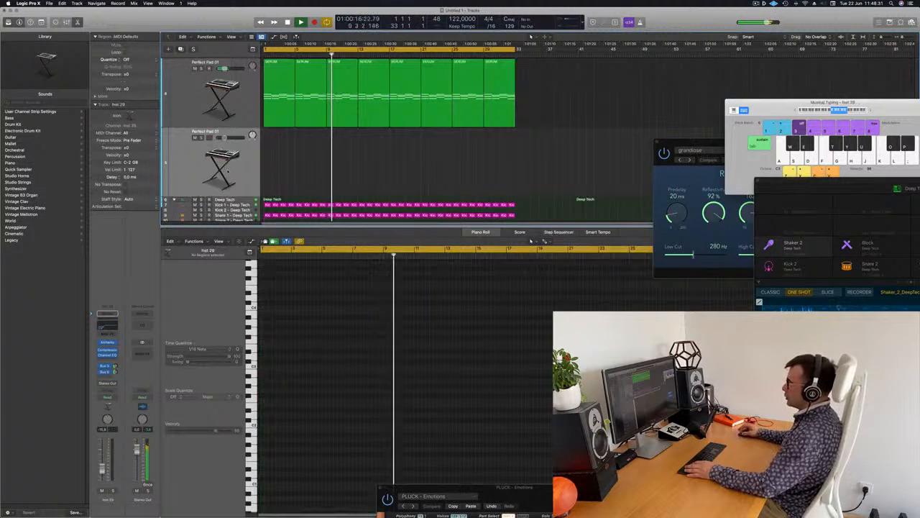
pyautogui.press('Return')
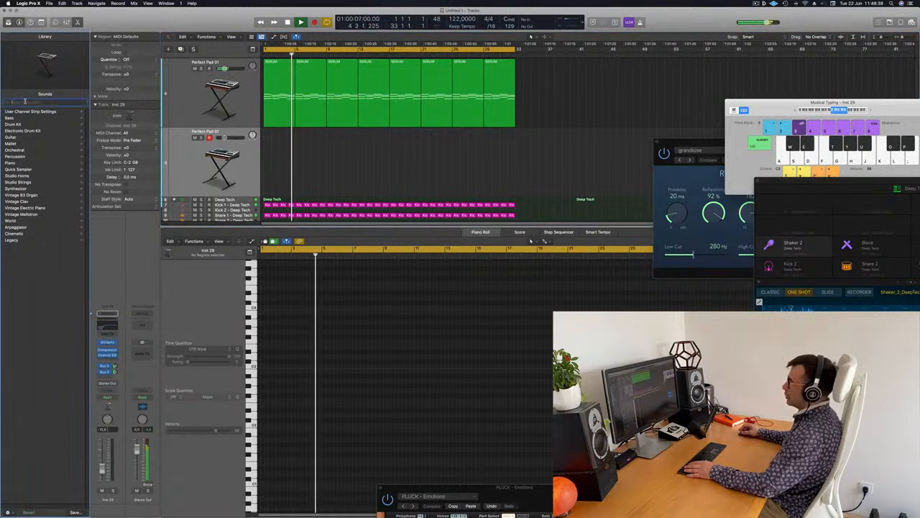
pyautogui.write('kali')
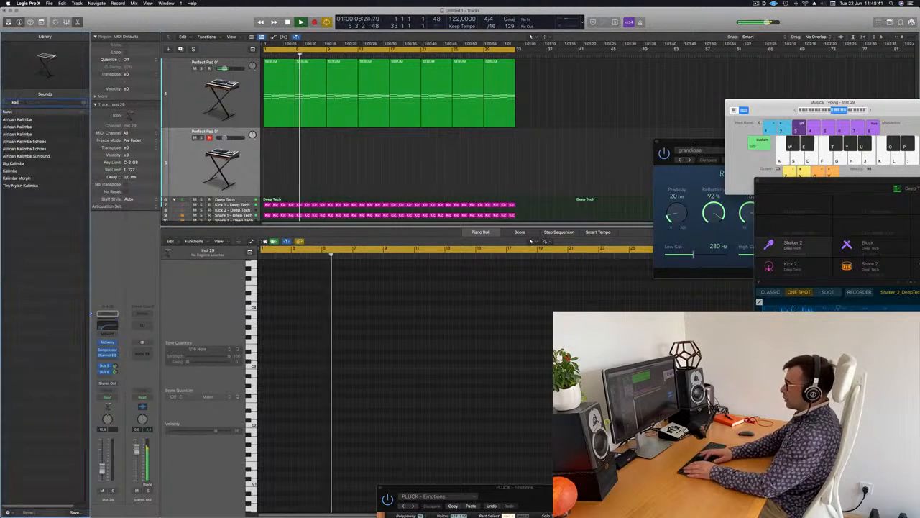
pyautogui.click(23, 142)
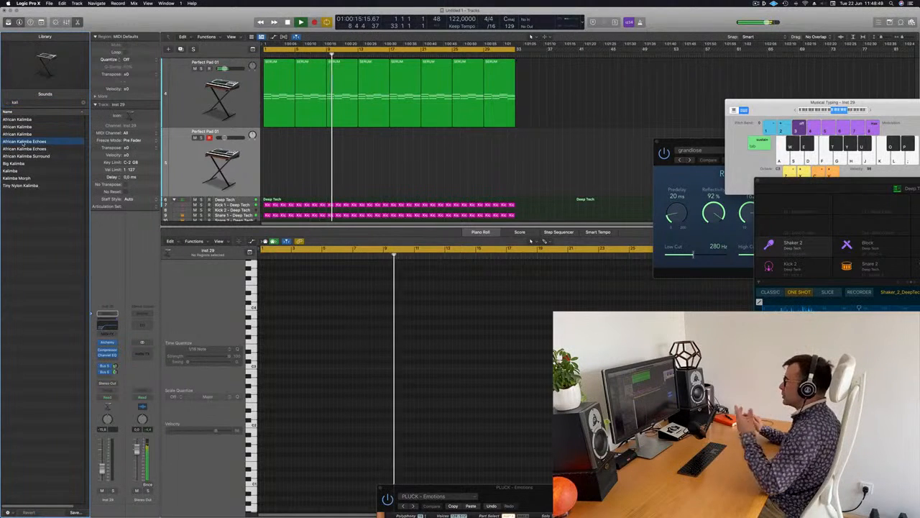
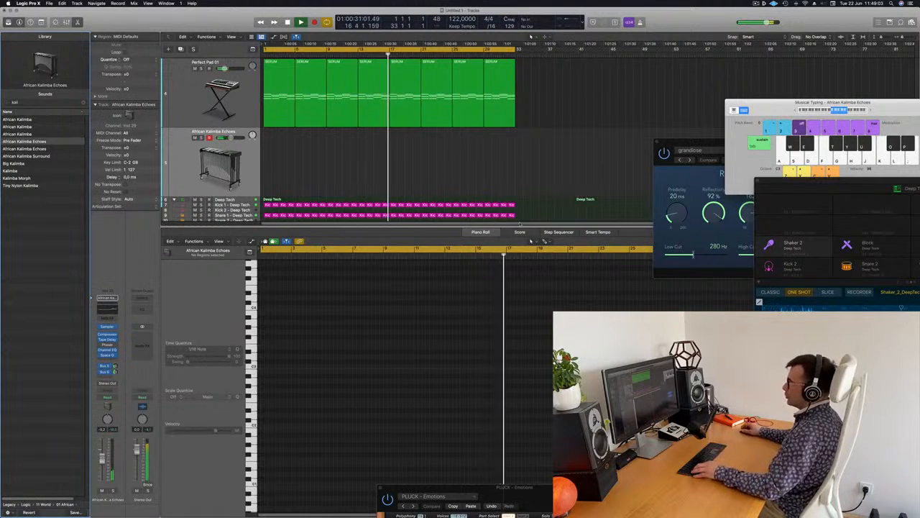
# - Copy the first Perfect Pad 01 region to the start of the African Kalimba Echoes track
pyautogui.scroll(5, 388, 137)
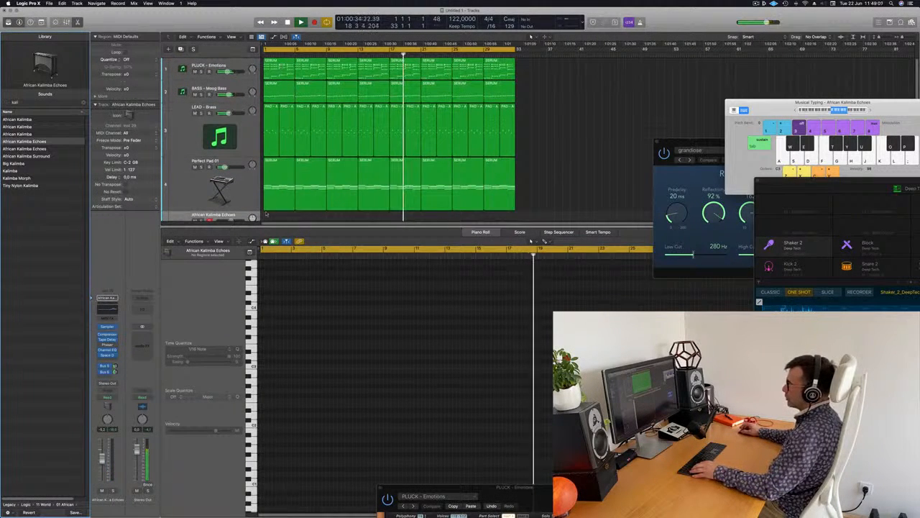
pyautogui.scroll(-2, 225, 168)
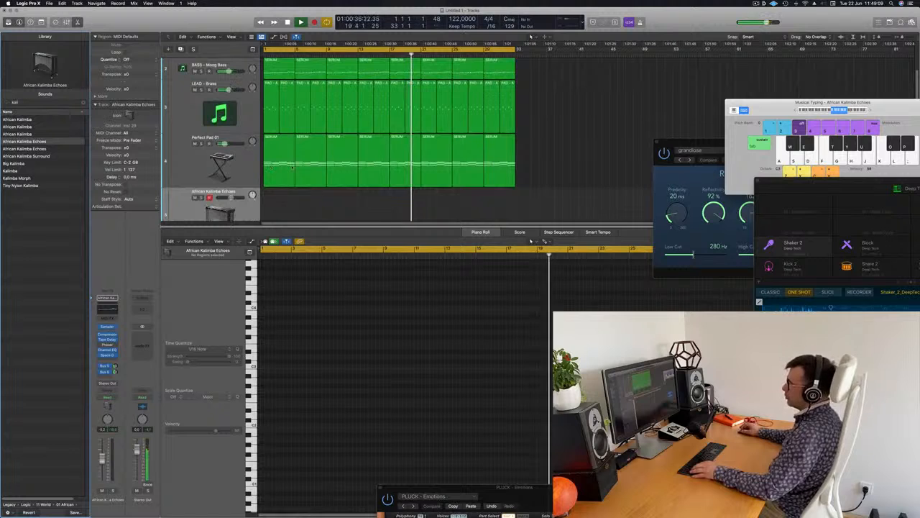
pyautogui.scroll(2, 271, 167)
pyautogui.scroll(-2, 335, 153)
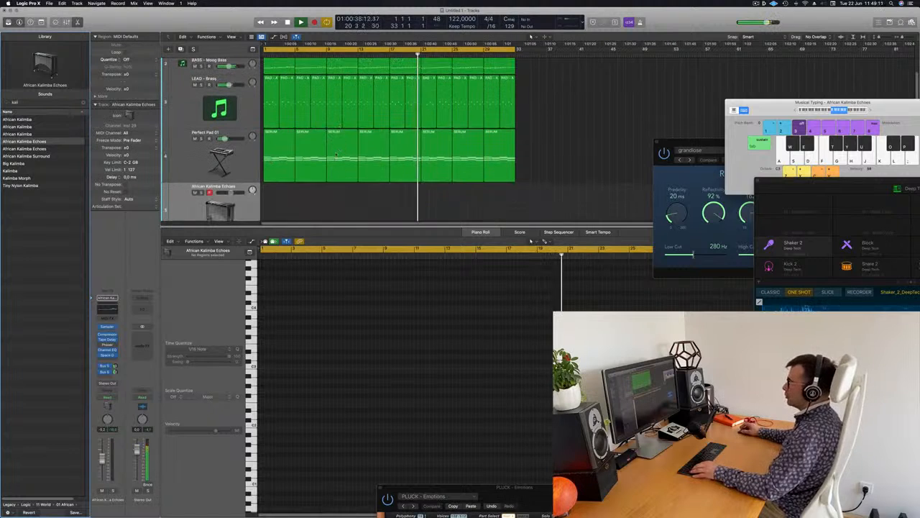
pyautogui.click(294, 146)
pyautogui.scroll(-1, 294, 147)
pyautogui.moveTo(283, 148); pyautogui.dragTo(278, 192)
# - Shorten all chord notes in the kalimba region to one beat
pyautogui.moveTo(270, 331); pyautogui.dragTo(317, 388)
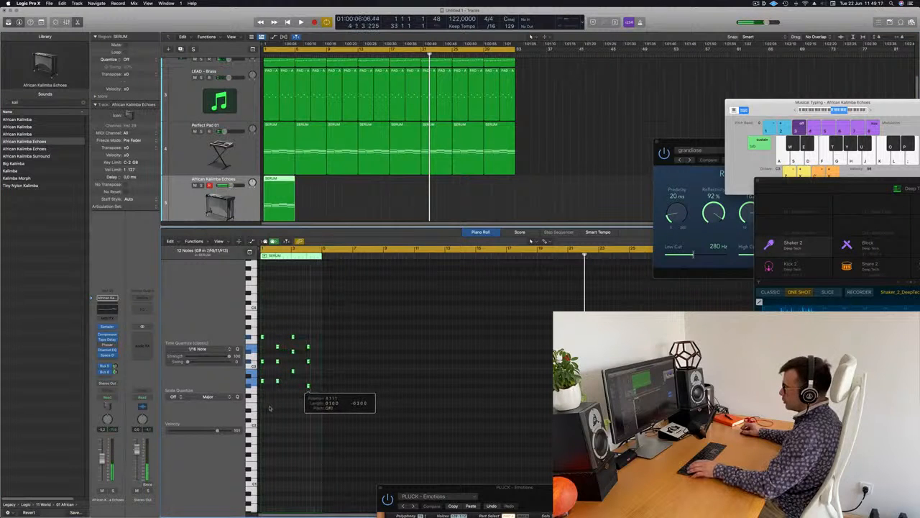
pyautogui.scroll(5, 287, 414)
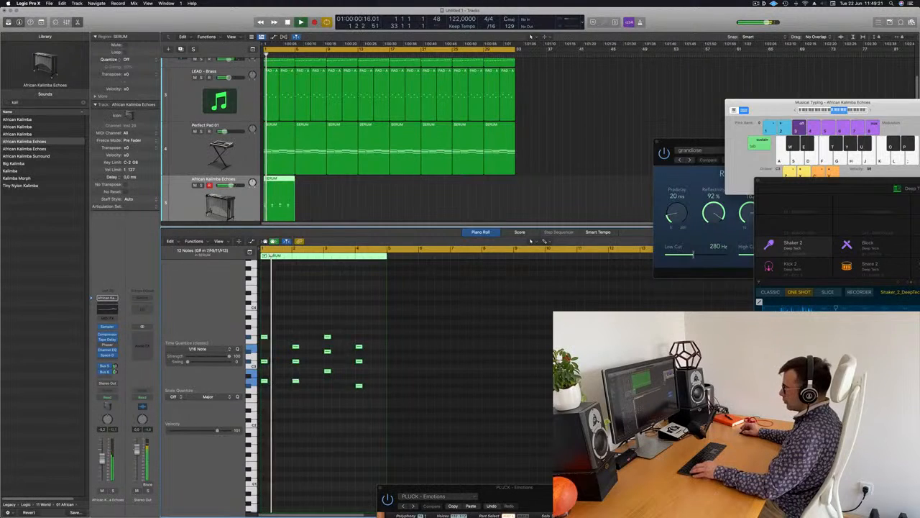
pyautogui.scroll(3, 271, 383)
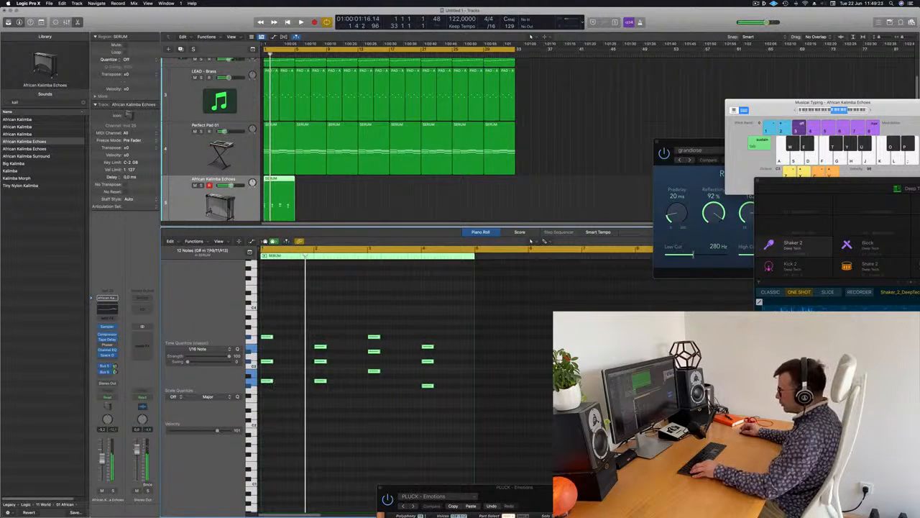
# - Duplicate the kalimba chords twice within each bar so every chord plays three times
pyautogui.moveTo(270, 383); pyautogui.dragTo(290, 386)
pyautogui.scroll(3, 308, 399)
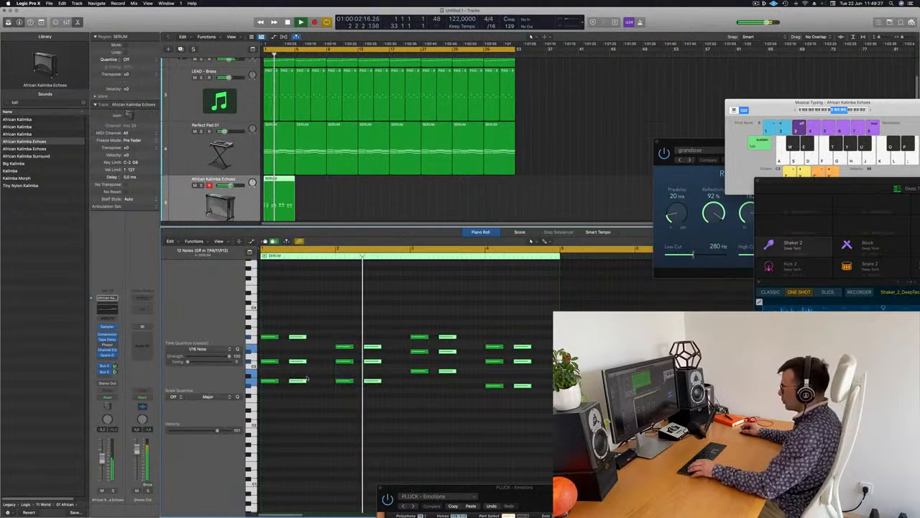
pyautogui.moveTo(302, 383); pyautogui.dragTo(322, 389)
pyautogui.scroll(-3, 316, 396)
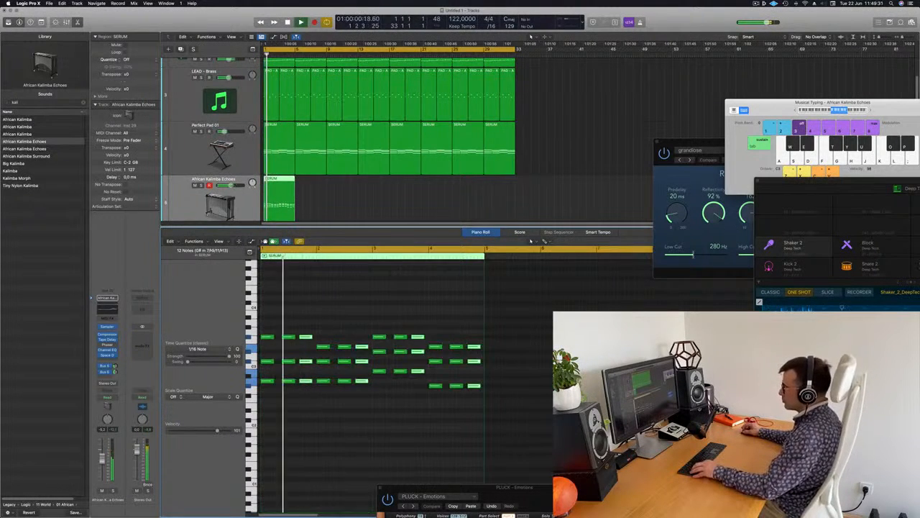
# - Play back the kalimba chord rhythm together with the rest of the loop
pyautogui.scroll(2, 304, 411)
pyautogui.scroll(-1, 306, 411)
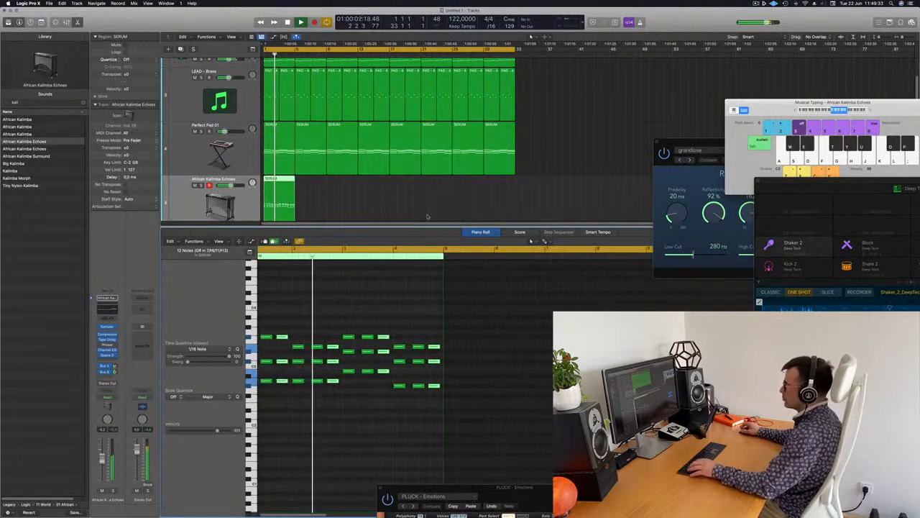
pyautogui.press('space')
pyautogui.press('space')
pyautogui.scroll(-1, 245, 202)
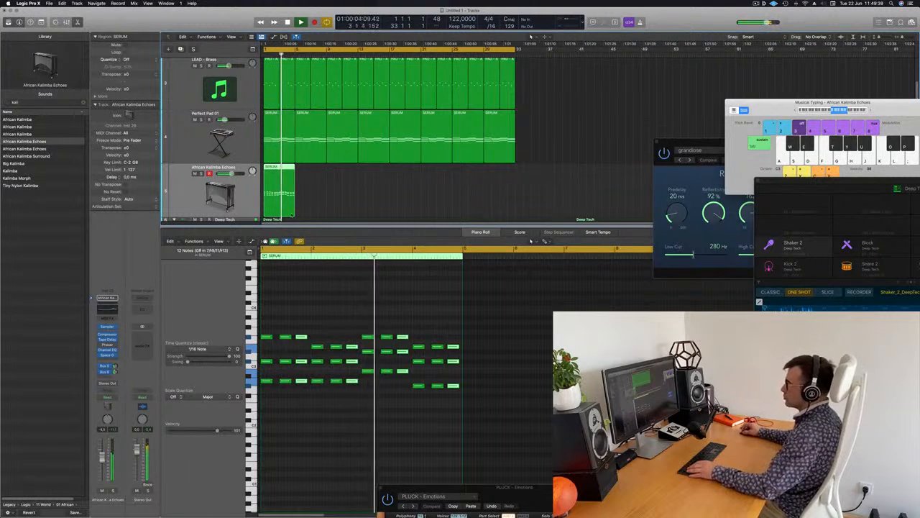
pyautogui.press('space')
# - Repeat the kalimba region seven times to fill the track up to bar 33, and clear the library search
pyautogui.click(339, 198)
pyautogui.click(282, 204)
pyautogui.press('super+r')
pyautogui.press('super+r')
pyautogui.press('super+r')
pyautogui.press('super+r')
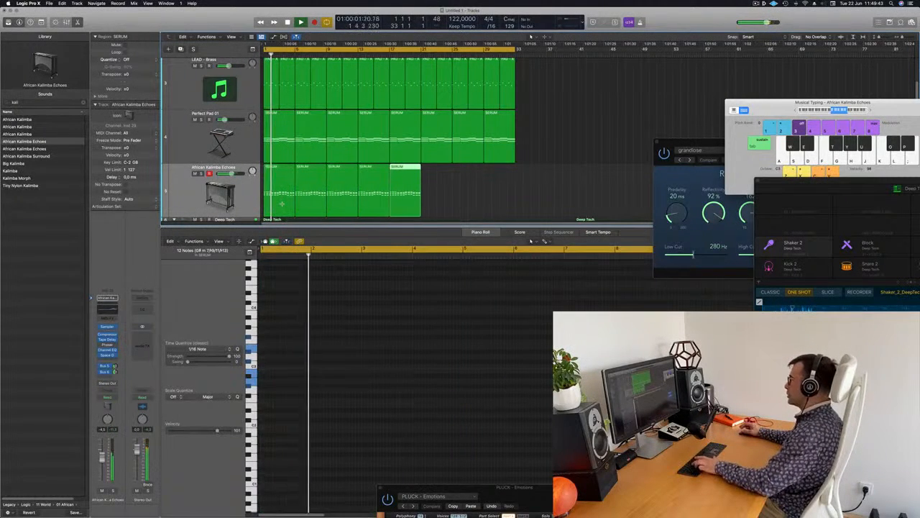
pyautogui.press('super+r')
pyautogui.press('super+r')
pyautogui.press('super+r')
pyautogui.press('super+r')
pyautogui.press('Delete')
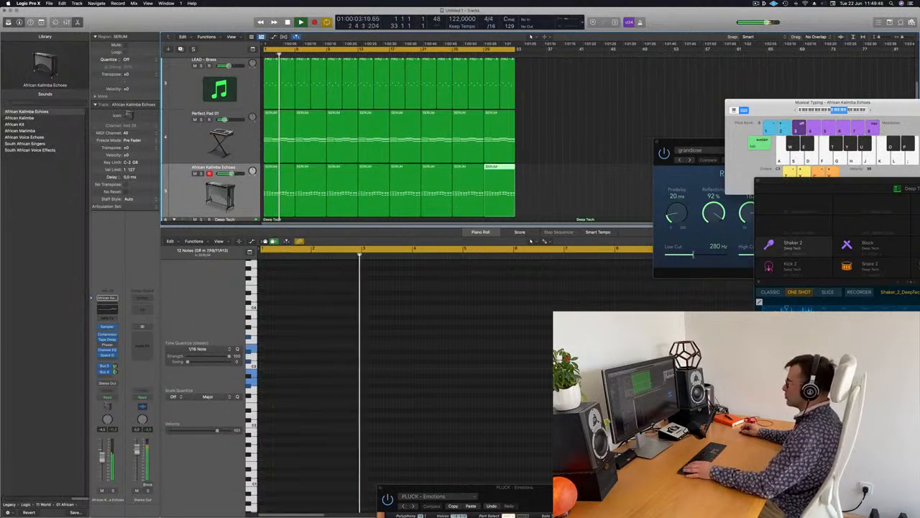
# - Play the arrangement from the beginning with the repeated kalimba regions selected
pyautogui.press('Return')
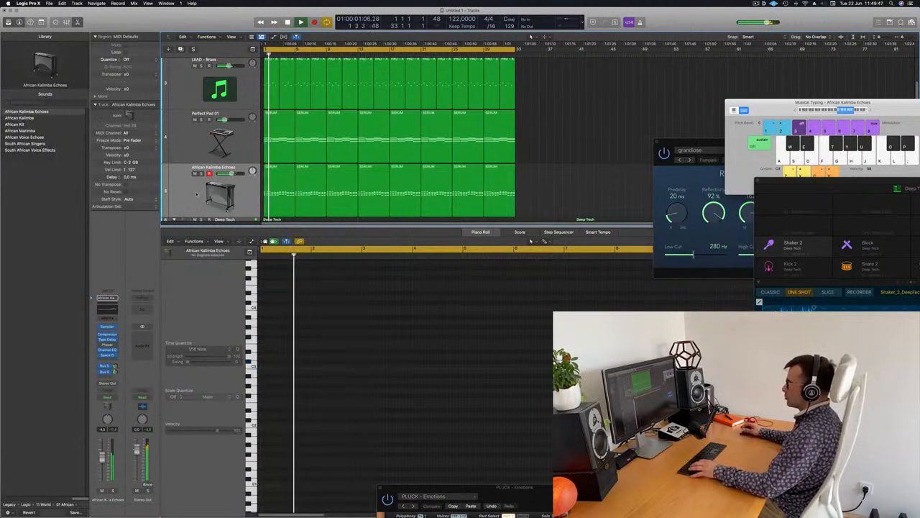
pyautogui.click(194, 197)
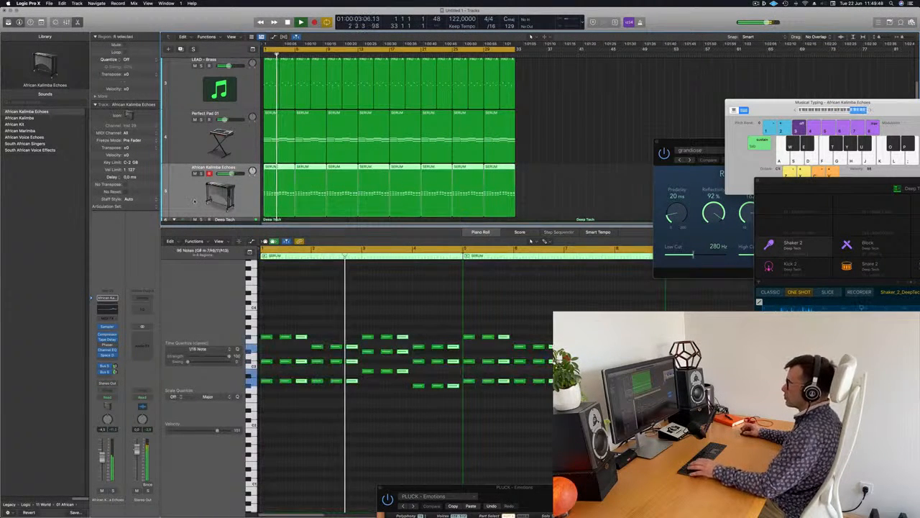
pyautogui.press('space')
pyautogui.press('space')
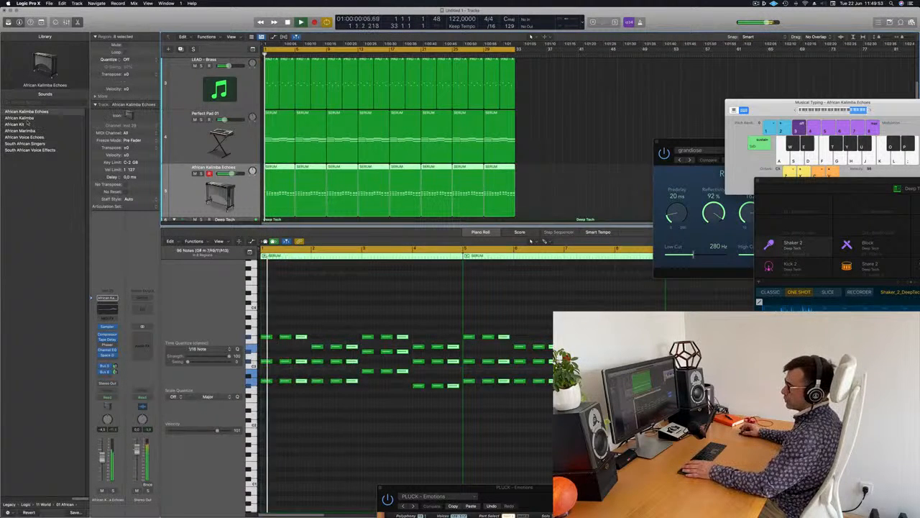
# - Audition the African Kalimba, African Kit and African Marimba patches on the kalimba track during playback
pyautogui.click(24, 118)
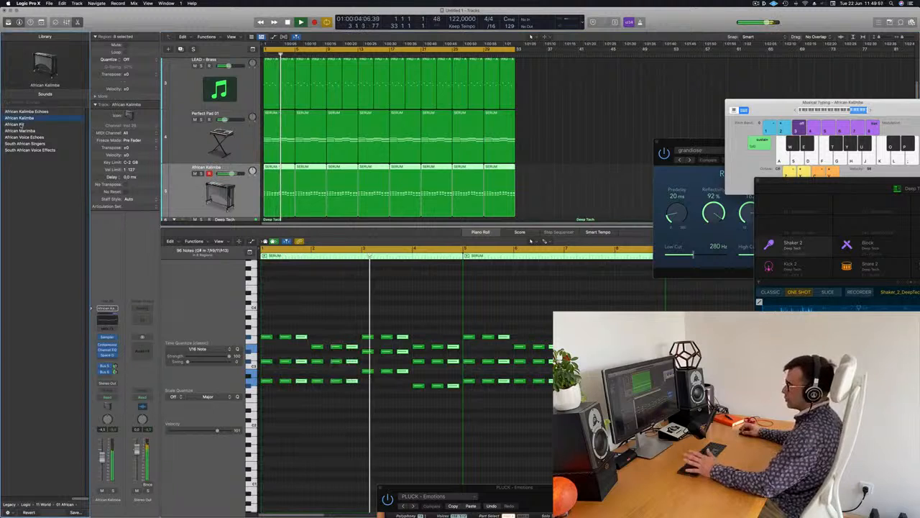
pyautogui.click(21, 124)
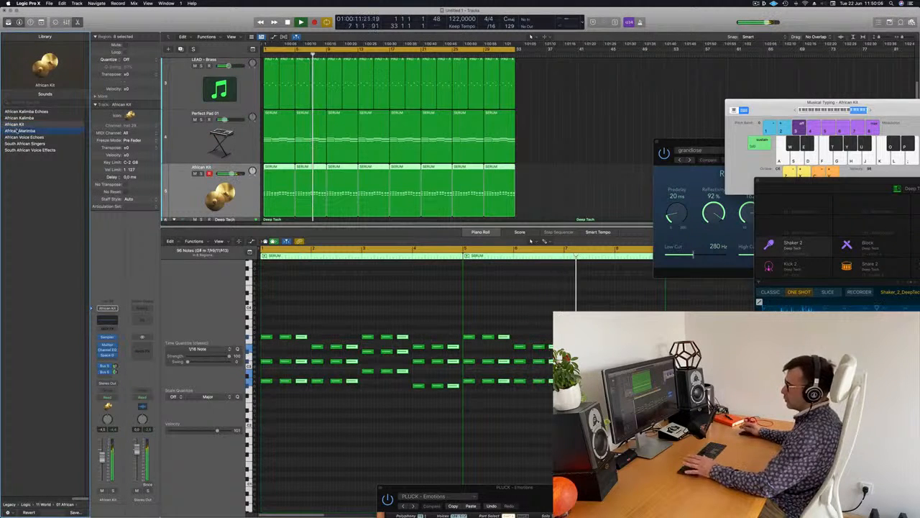
pyautogui.click(16, 130)
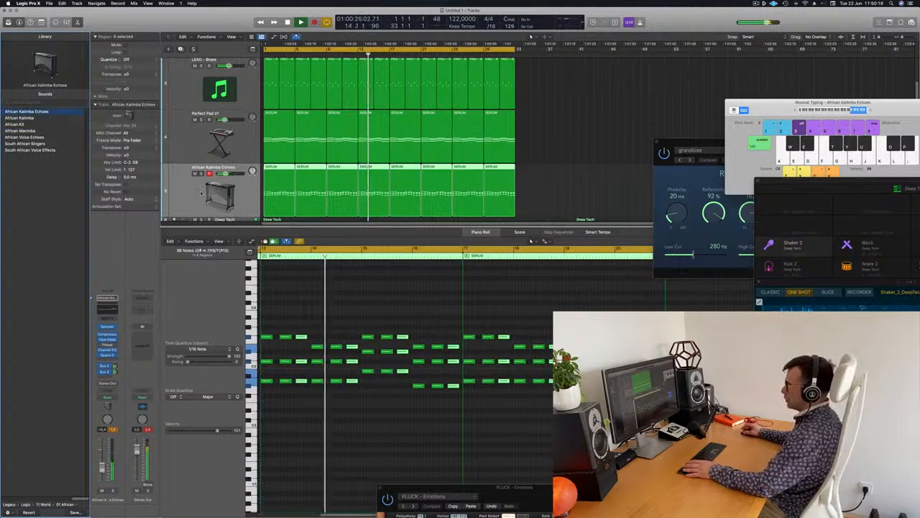
# - Restart playback, raise the African Kalimba Echoes track's volume to about -4.9 dB and deselect its regions
pyautogui.press('space')
pyautogui.moveTo(102, 467); pyautogui.dragTo(102, 457)
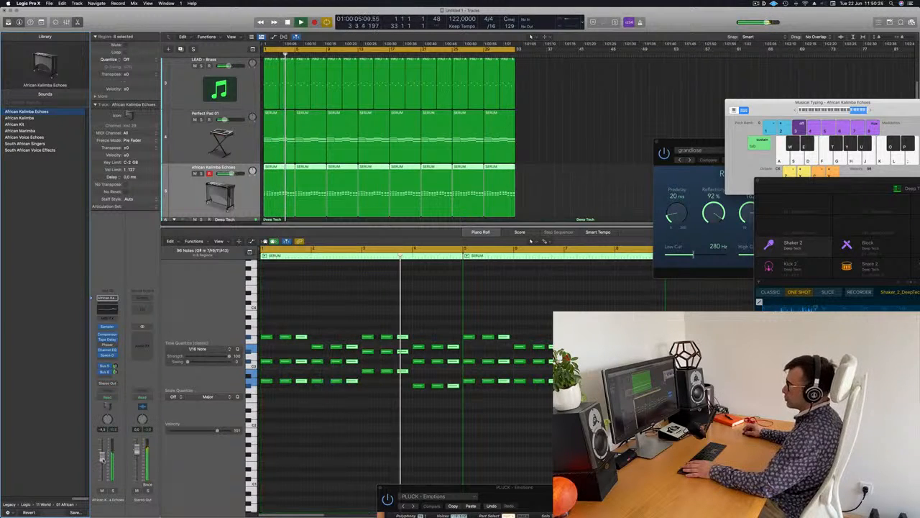
pyautogui.click(558, 172)
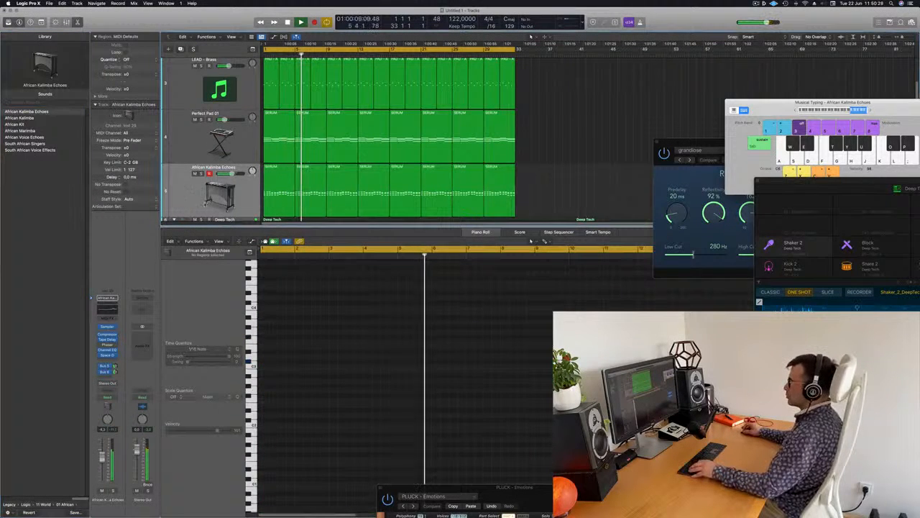
# - Search the sound library for "beach" and then for "sand" with the kalimba track selected
pyautogui.click(192, 194)
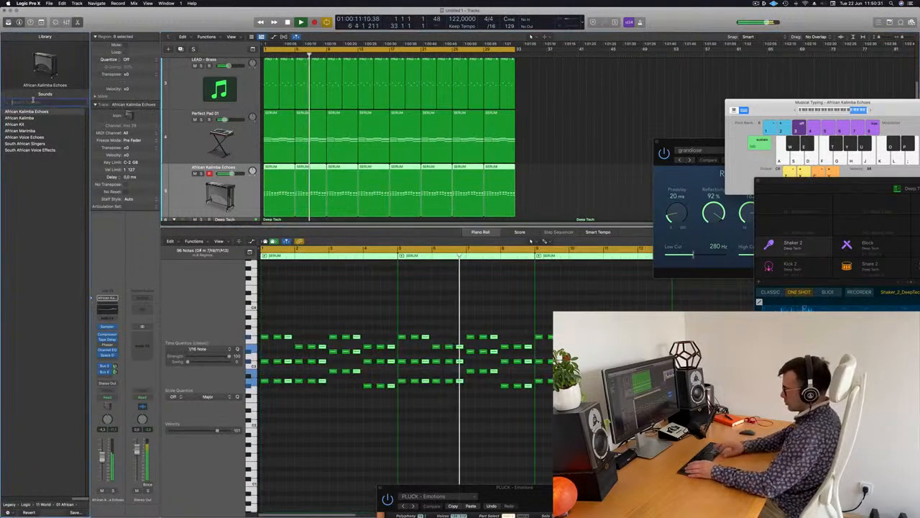
pyautogui.write('beach')
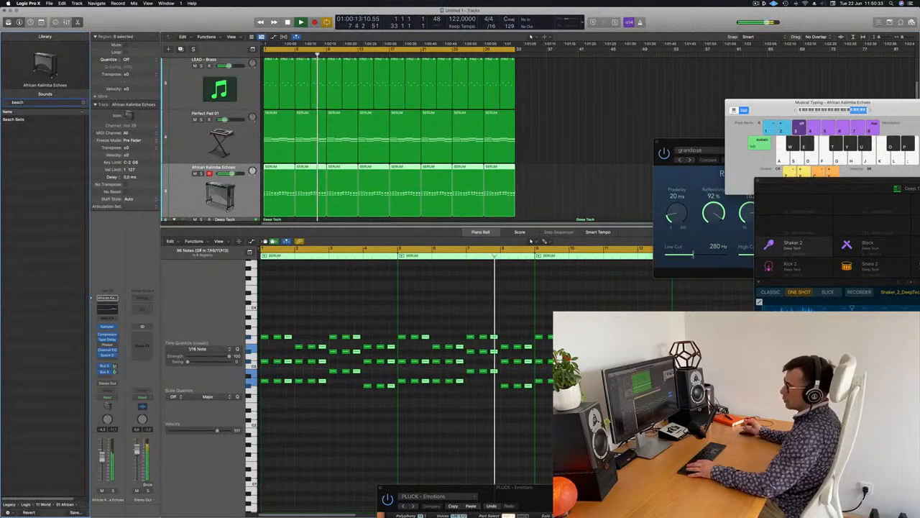
pyautogui.press('BackSpace')
pyautogui.press('BackSpace')
pyautogui.press('BackSpace')
pyautogui.press('BackSpace')
pyautogui.press('BackSpace')
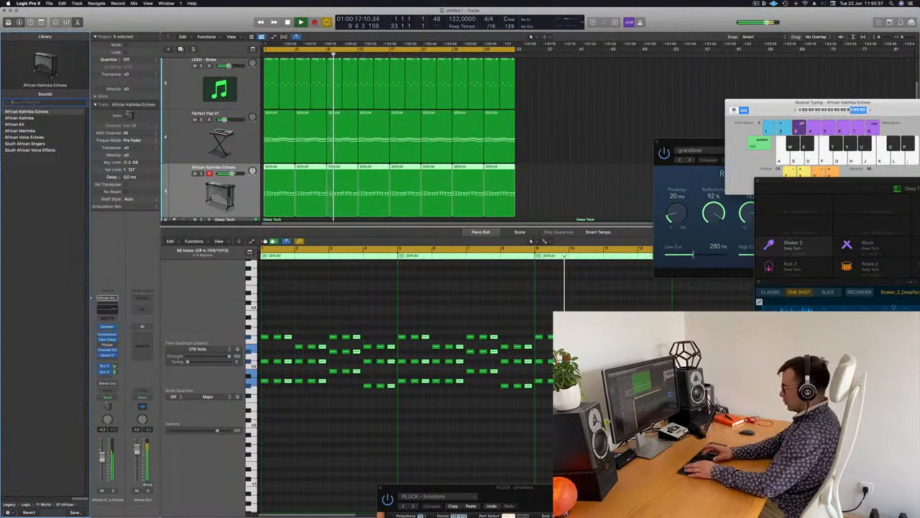
pyautogui.write('sand')
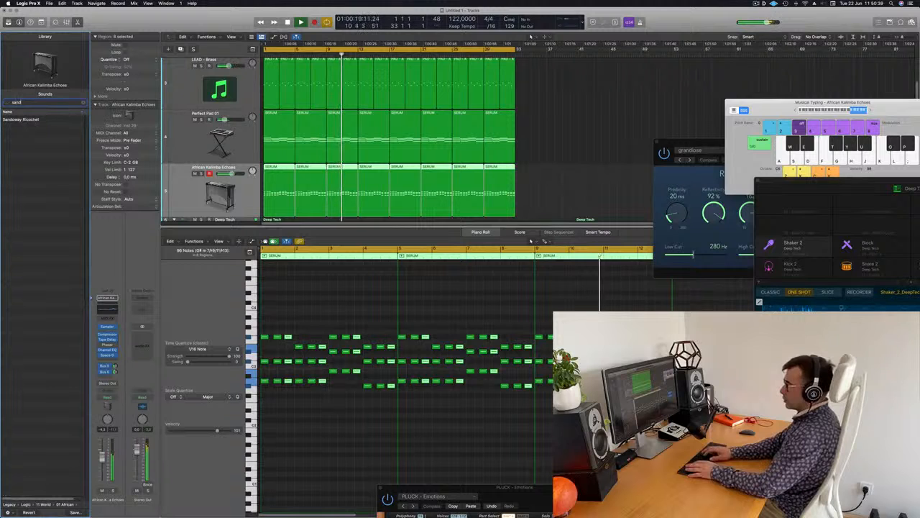
pyautogui.press('BackSpace')
pyautogui.press('BackSpace')
pyautogui.press('BackSpace')
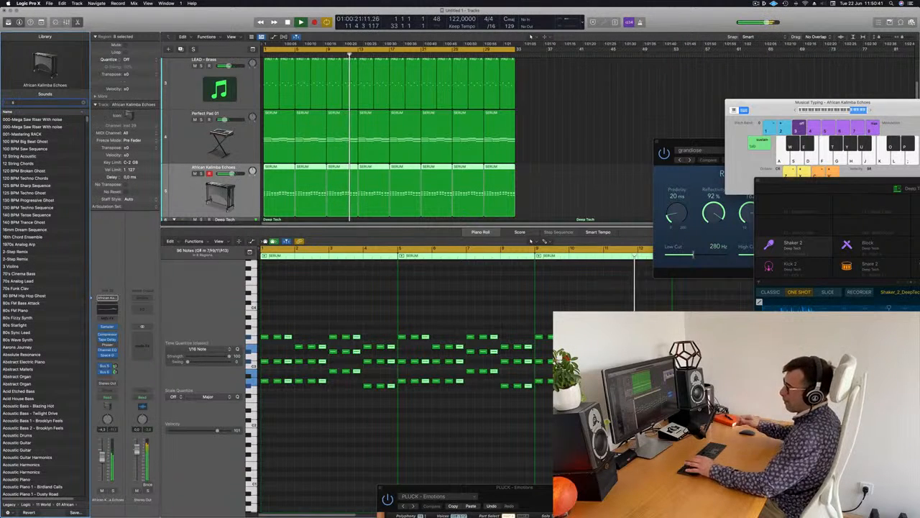
# - Search the sound library for "wind" and "sea" sounds
pyautogui.click(586, 190)
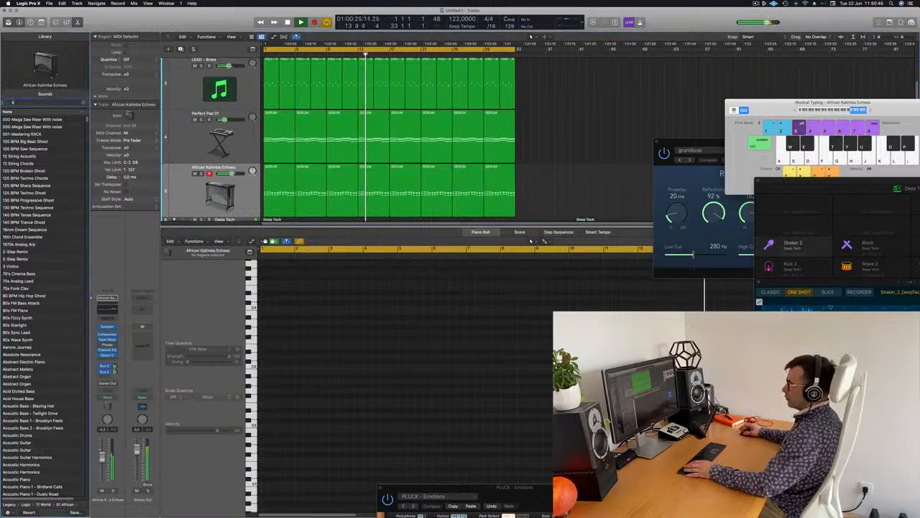
pyautogui.write('wind')
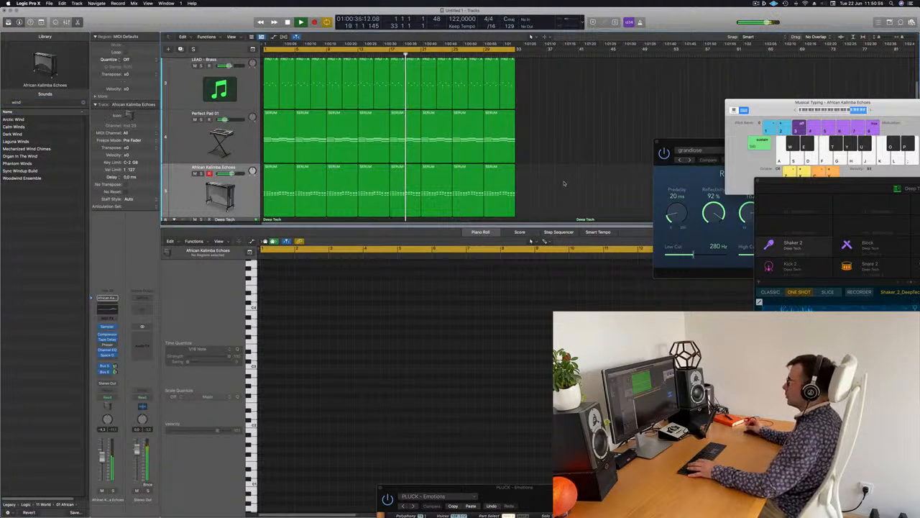
pyautogui.click(32, 103)
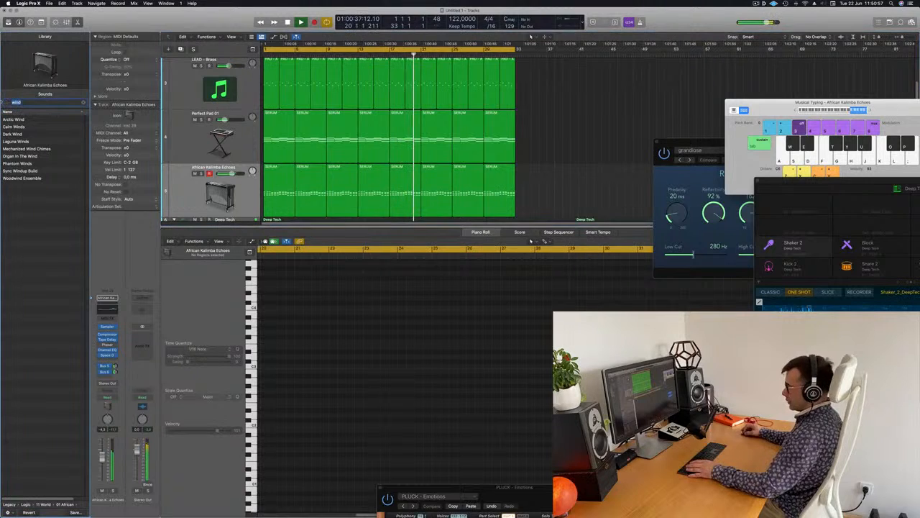
pyautogui.write('sea')
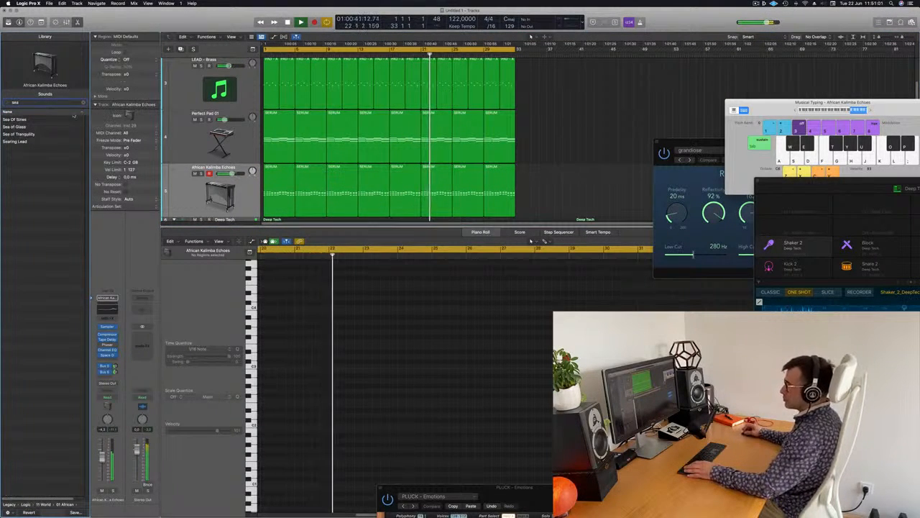
pyautogui.click(560, 154)
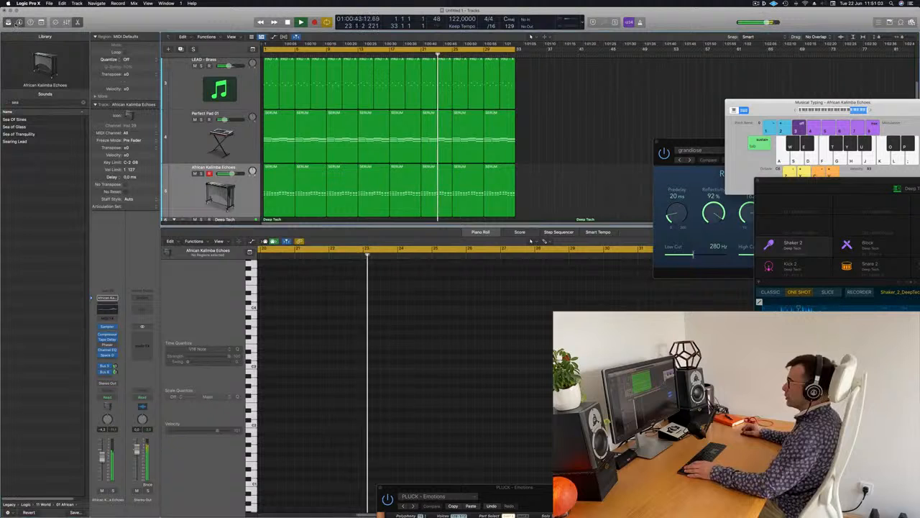
# - Hide the sound library, musical typing keyboard and piano roll so the whole arrangement fills the window
pyautogui.press('y')
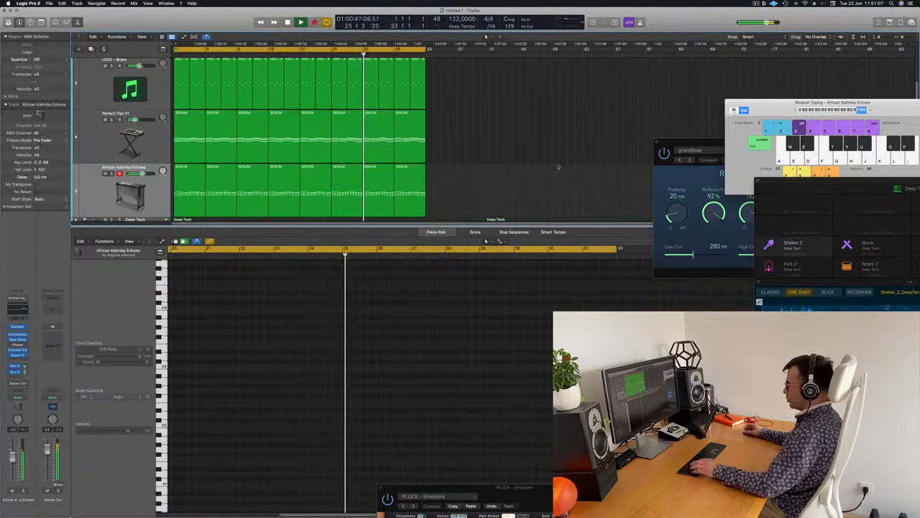
pyautogui.scroll(-1, 558, 167)
pyautogui.press('super+k')
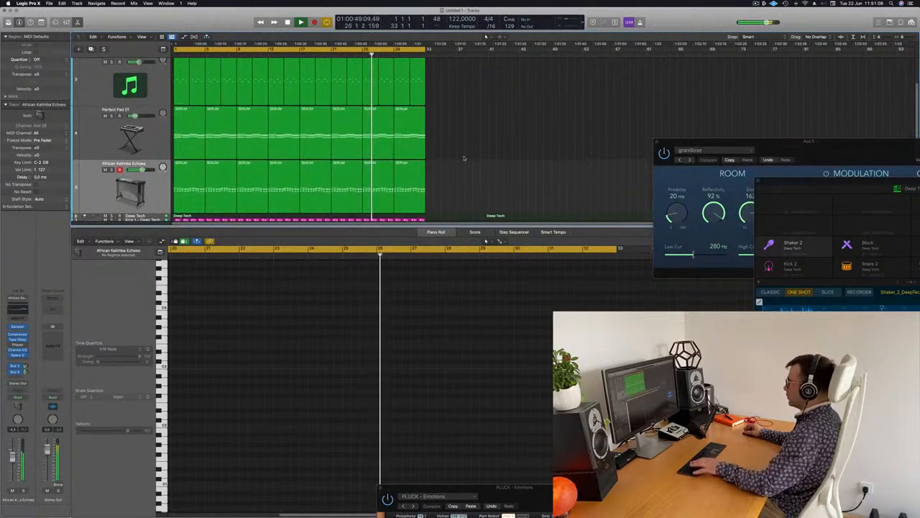
pyautogui.press('x')
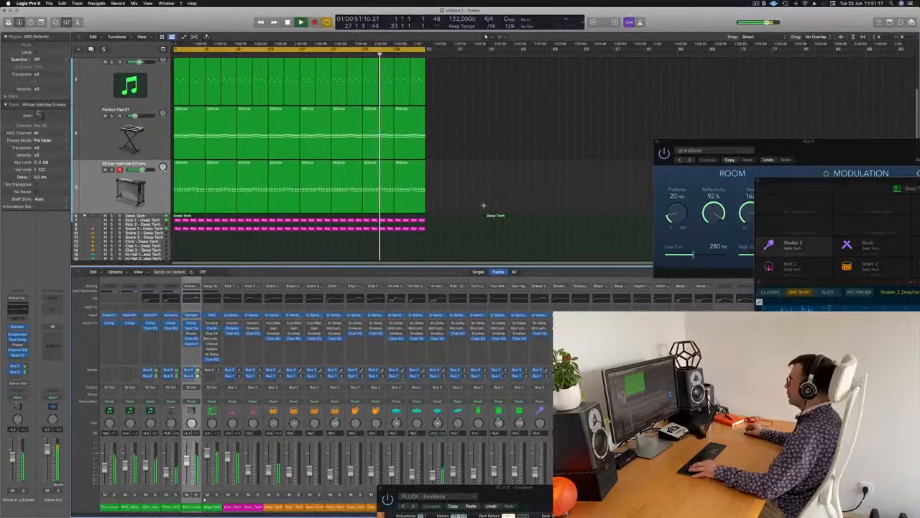
pyautogui.press('x')
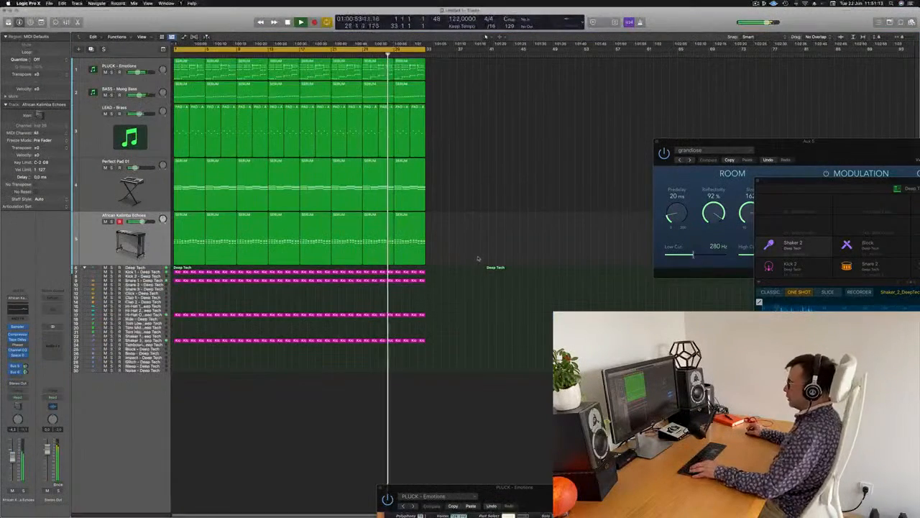
pyautogui.press('super+Left')
pyautogui.press('super+Right')
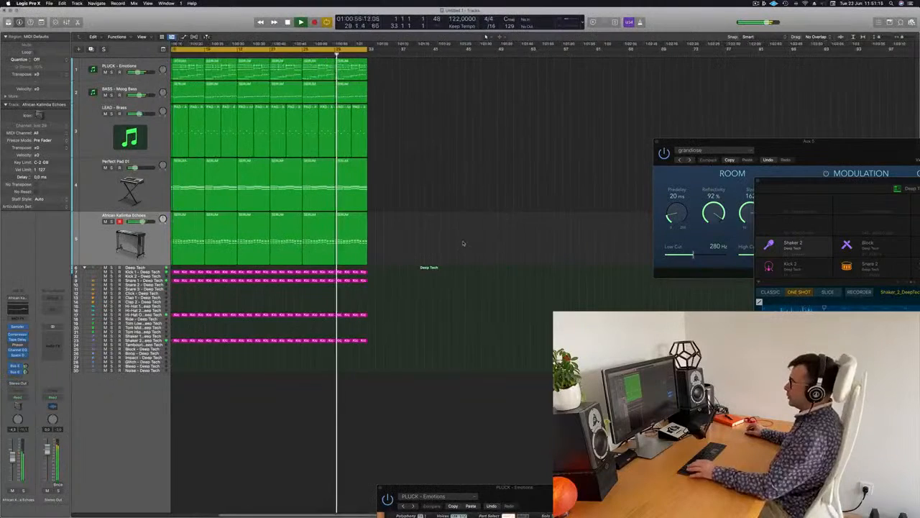
# - Mute the LEAD - Brass track and listen to the arrangement from the beginning without it
pyautogui.click(85, 232)
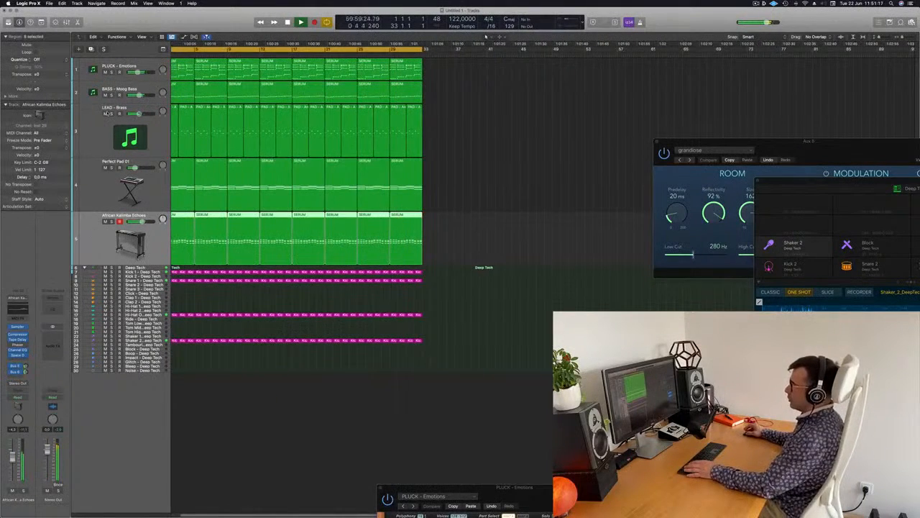
pyautogui.press('Return')
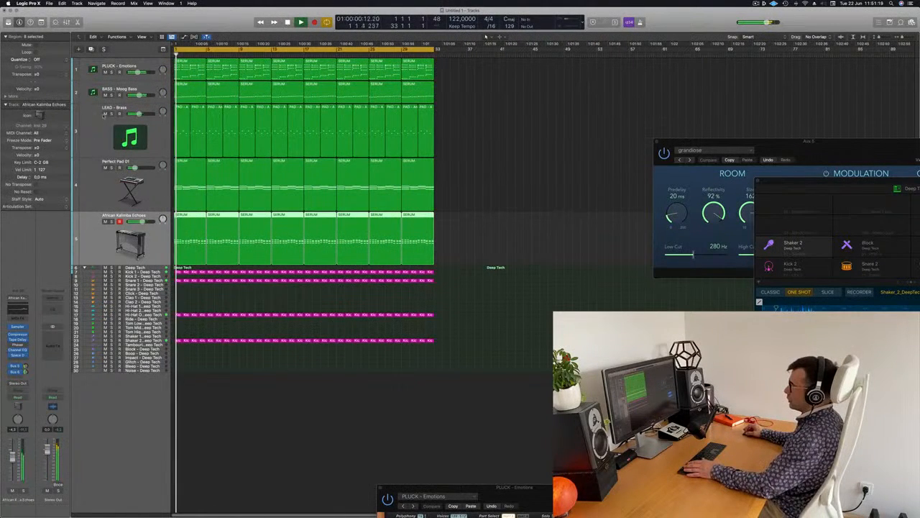
pyautogui.click(105, 113)
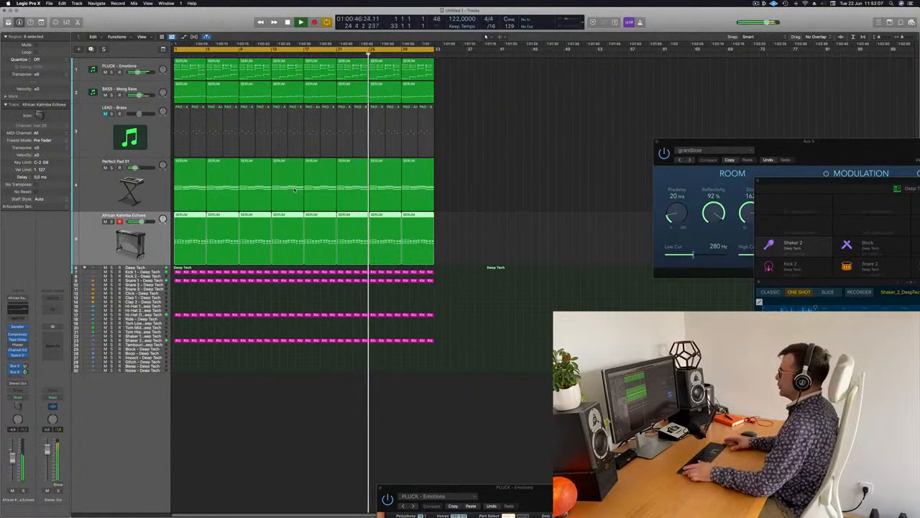
pyautogui.click(513, 131)
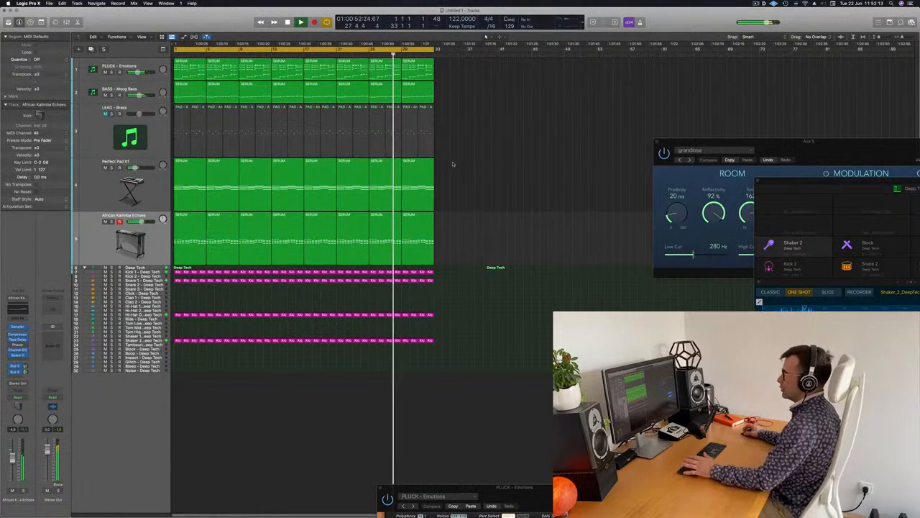
# - Mute the African Kalimba Echoes track, select Perfect Pad 01 and restart playback from the beginning
pyautogui.click(106, 221)
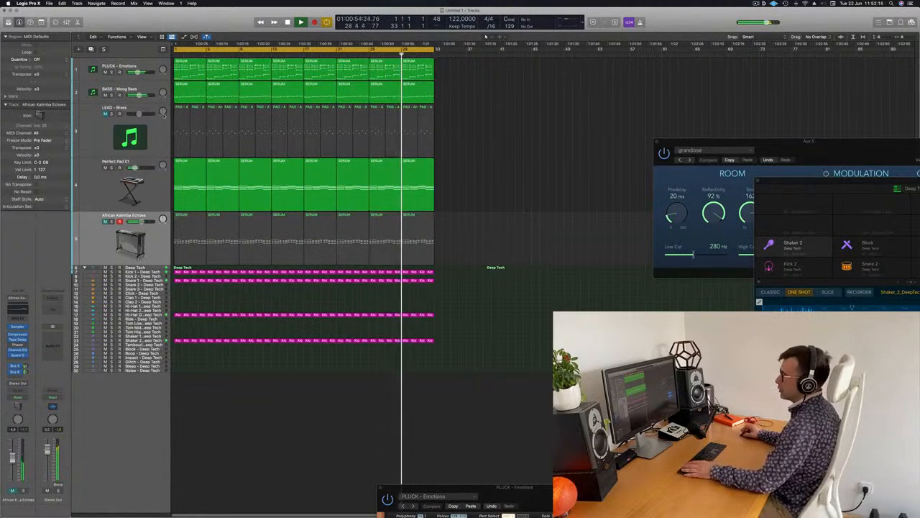
pyautogui.click(106, 184)
pyautogui.press('Return')
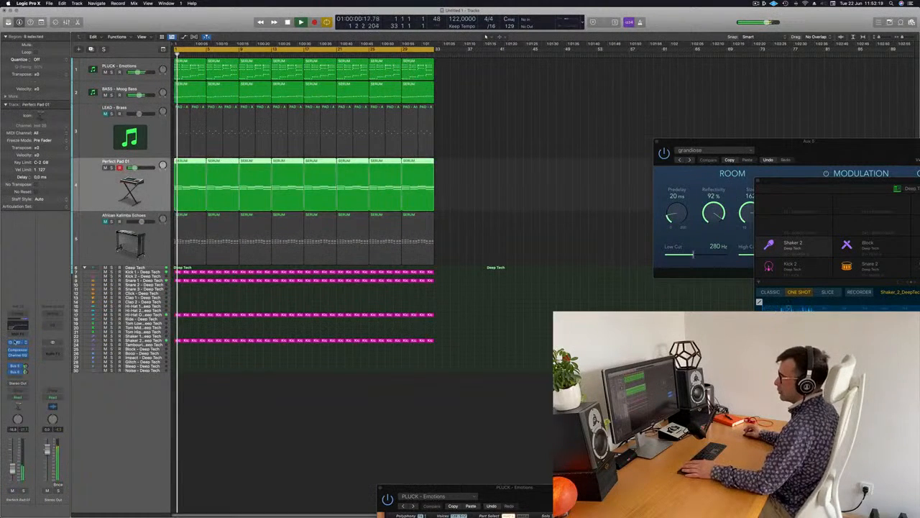
# - Open Alchemy on Perfect Pad 01, set the track's automation mode to Touch and record a Cutoff knob sweep
pyautogui.click(18, 343)
pyautogui.moveTo(602, 95); pyautogui.dragTo(618, 80)
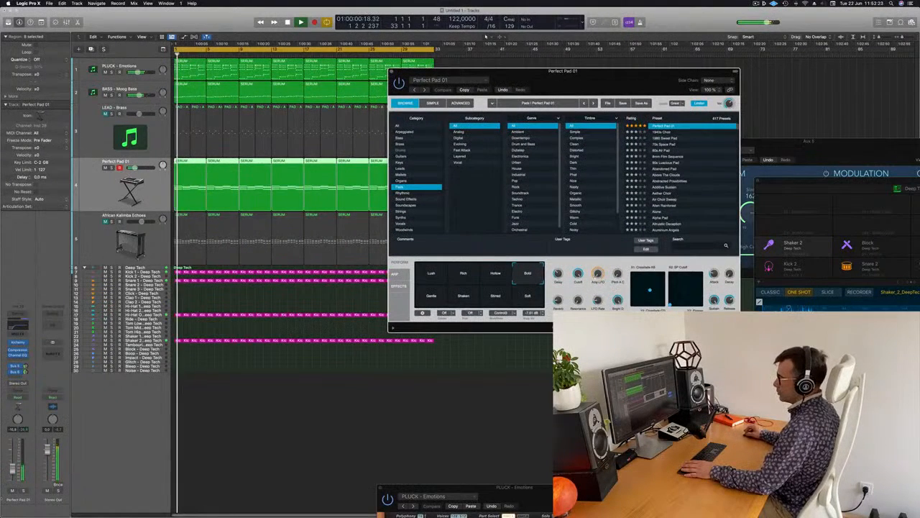
pyautogui.click(24, 397)
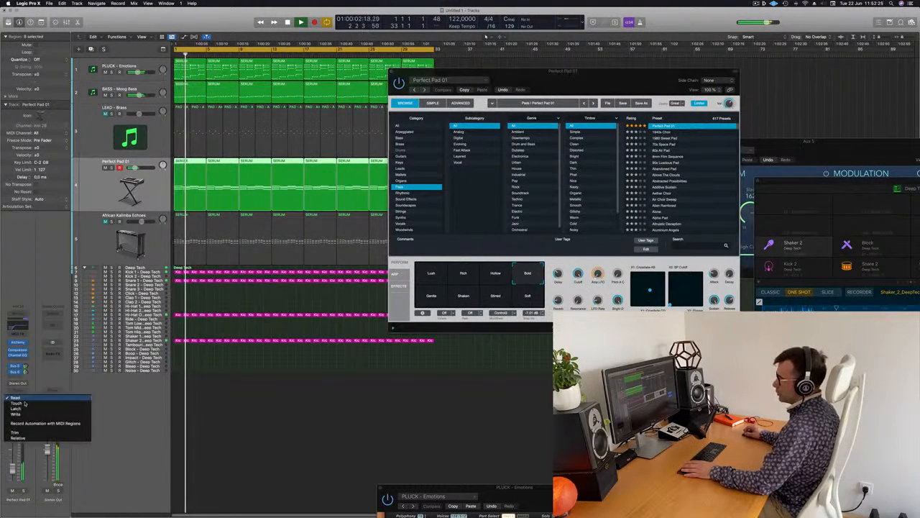
pyautogui.click(27, 404)
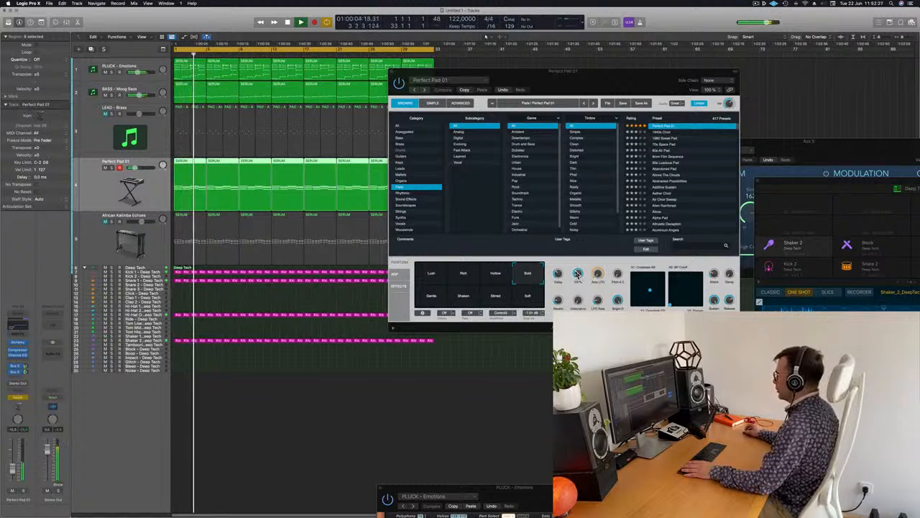
pyautogui.moveTo(577, 274); pyautogui.dragTo(577, 280)
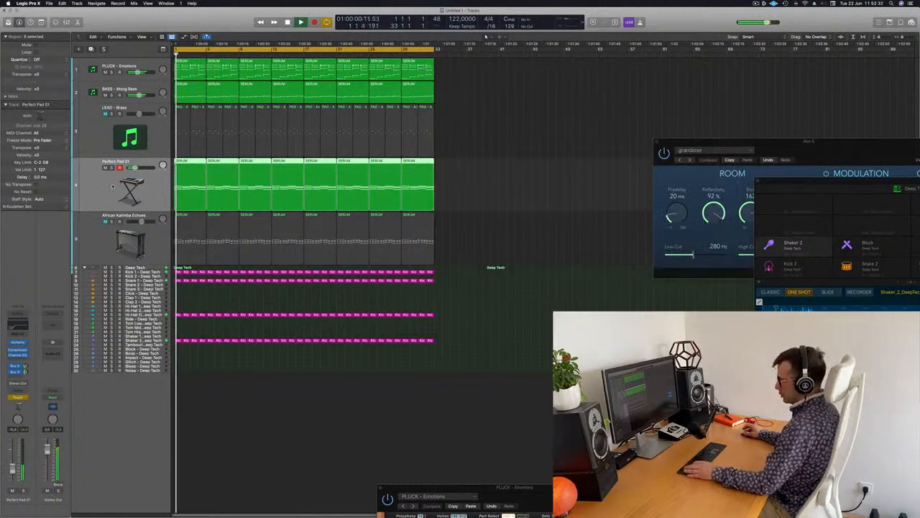
# - Show automation on the enlarged Perfect Pad 01 track, set its automation mode to Read and display the Cutoff curve
pyautogui.hotkey('ctrl', 'z')
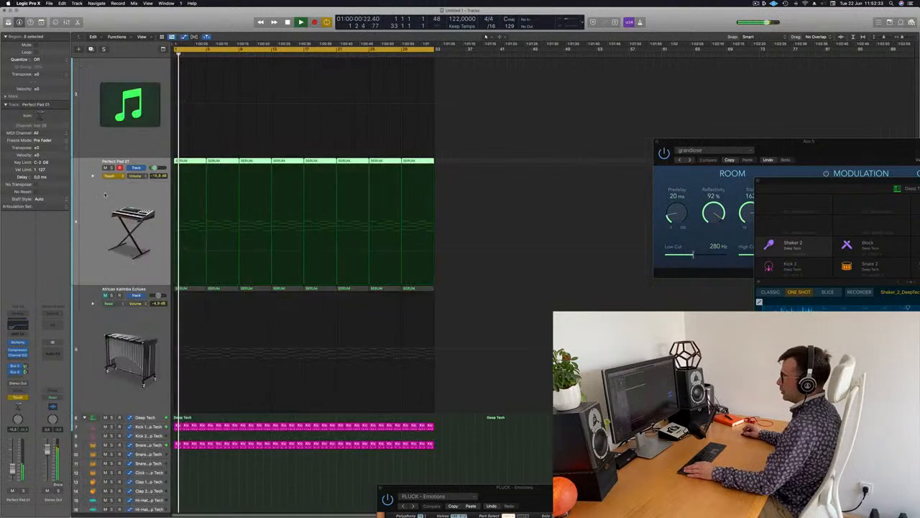
pyautogui.click(115, 176)
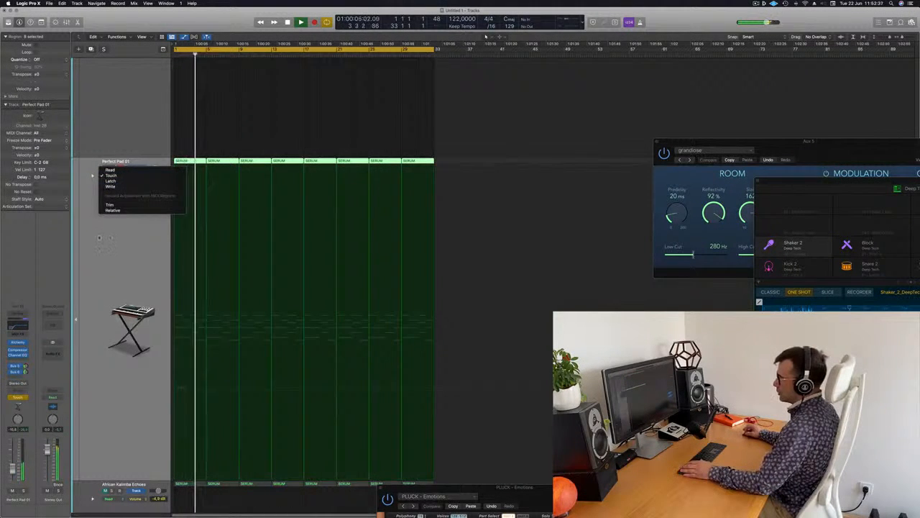
pyautogui.click(99, 238)
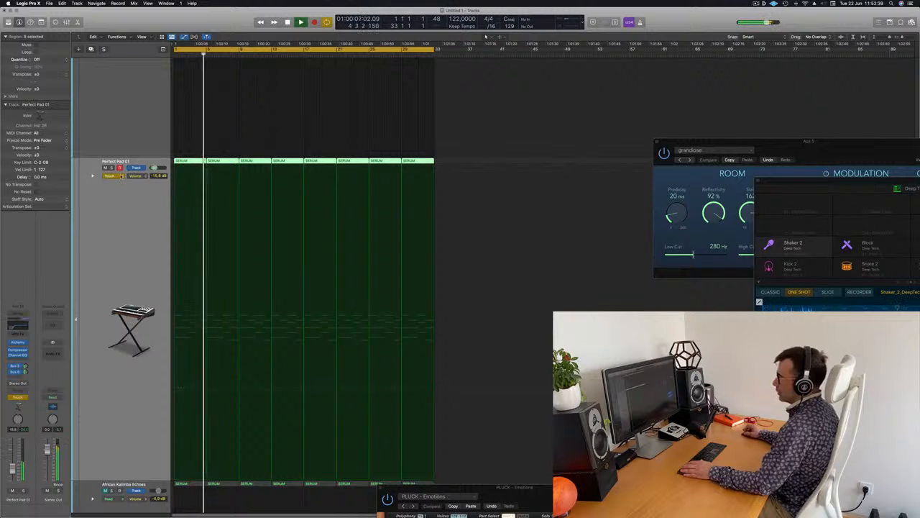
pyautogui.click(121, 176)
pyautogui.click(122, 171)
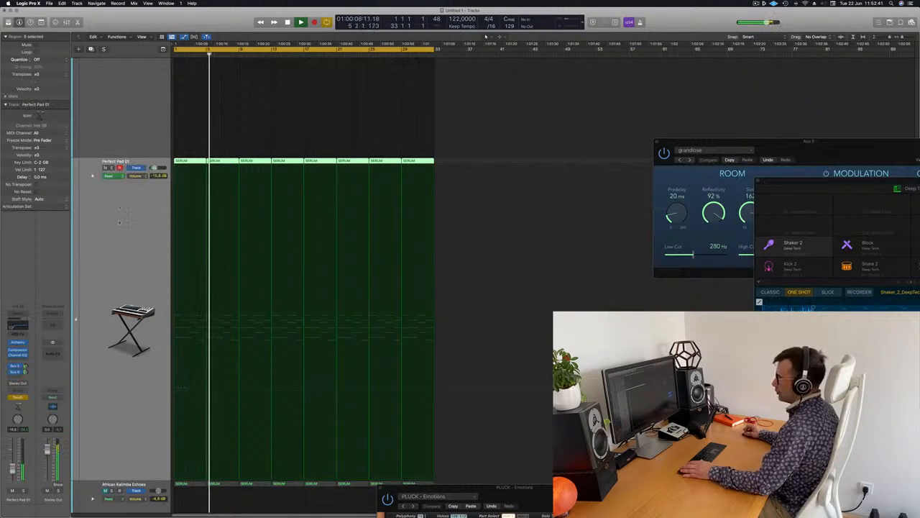
pyautogui.click(136, 177)
pyautogui.click(157, 250)
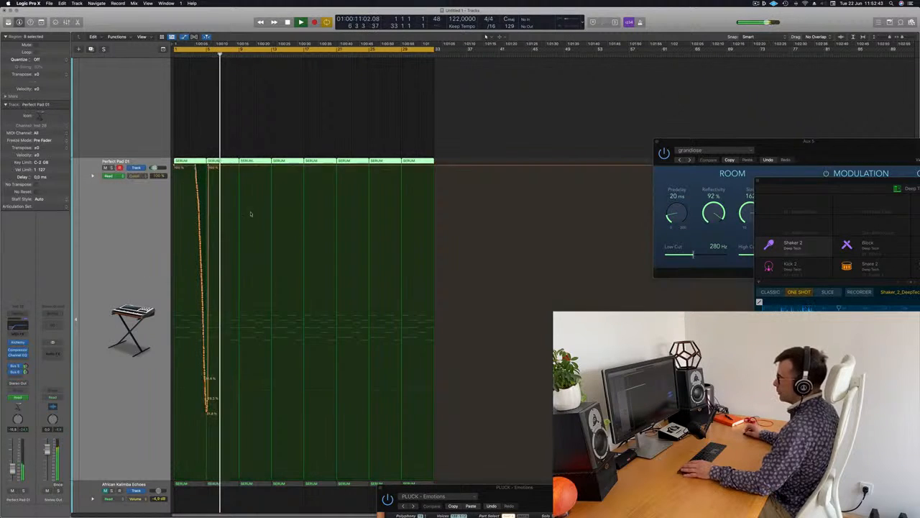
# - Replace the recorded Cutoff sweep on Perfect Pad 01 with a straight rise from about 34 % at bar 1 to 100 % at bar 9
pyautogui.press('Return')
pyautogui.moveTo(208, 166); pyautogui.dragTo(180, 167)
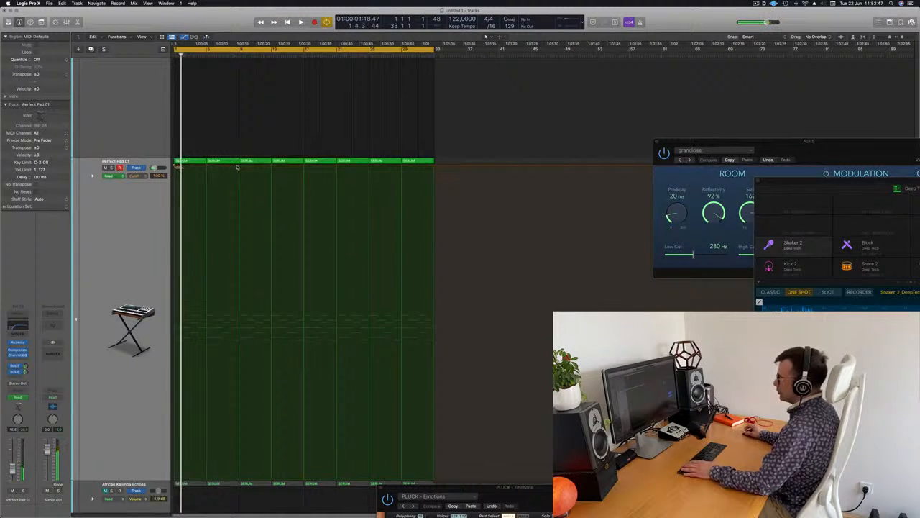
pyautogui.moveTo(174, 166); pyautogui.dragTo(173, 166)
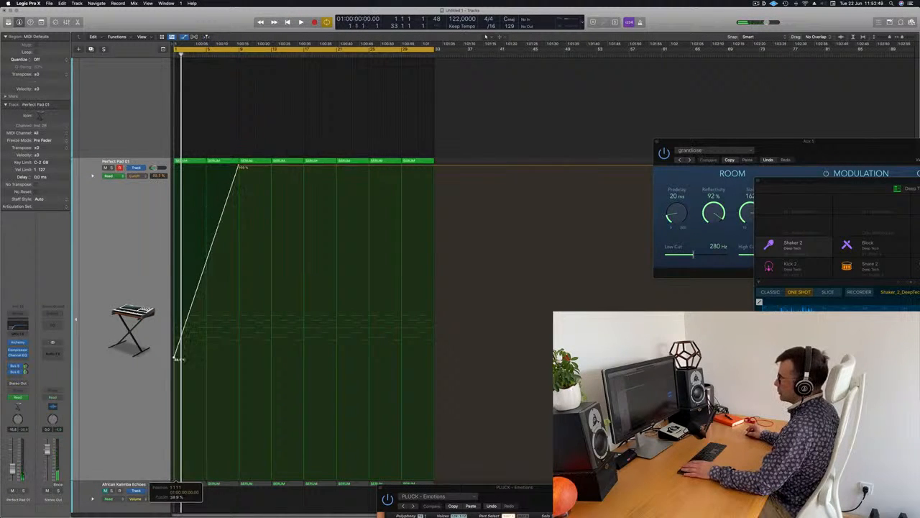
pyautogui.moveTo(175, 370); pyautogui.dragTo(175, 371)
pyautogui.press('space')
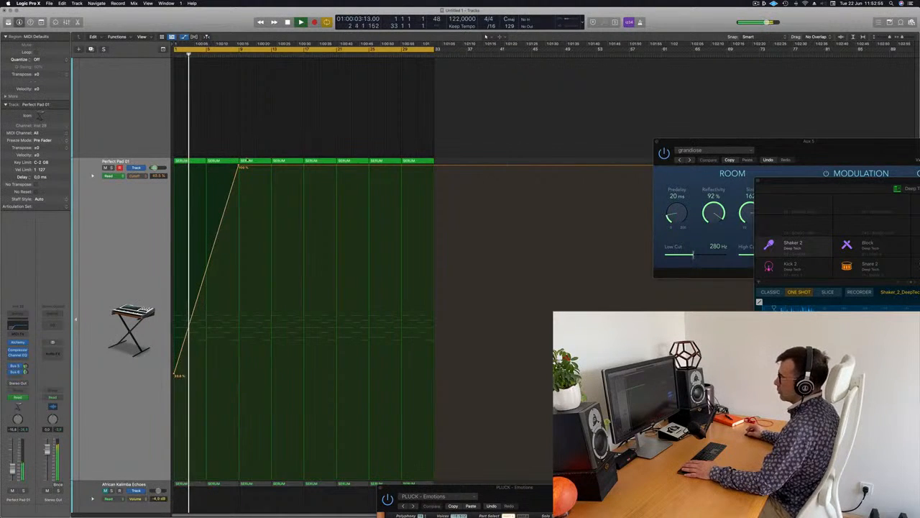
# - Add Cutoff automation points on Perfect Pad 01 at about 33 % at bars 17 and 25, forming a fall and a flat section
pyautogui.moveTo(307, 166); pyautogui.dragTo(303, 375)
pyautogui.click(369, 376)
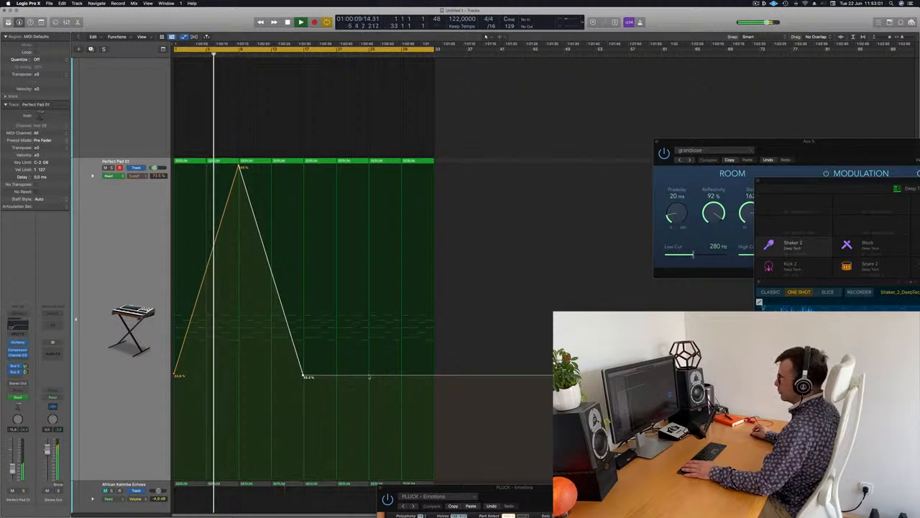
pyautogui.moveTo(370, 376)
pyautogui.mouseDown()
pyautogui.moveTo(380, 220)
pyautogui.moveTo(369, 375)
pyautogui.mouseUp()
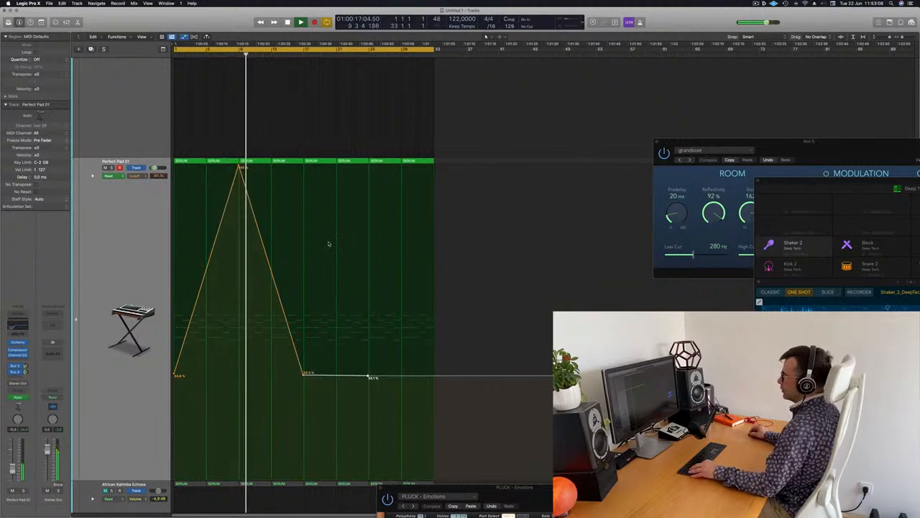
# - Repeat all regions and the pad automation once after bar 32, and reduce the track heights to show the whole arrangement
pyautogui.scroll(5, 330, 240)
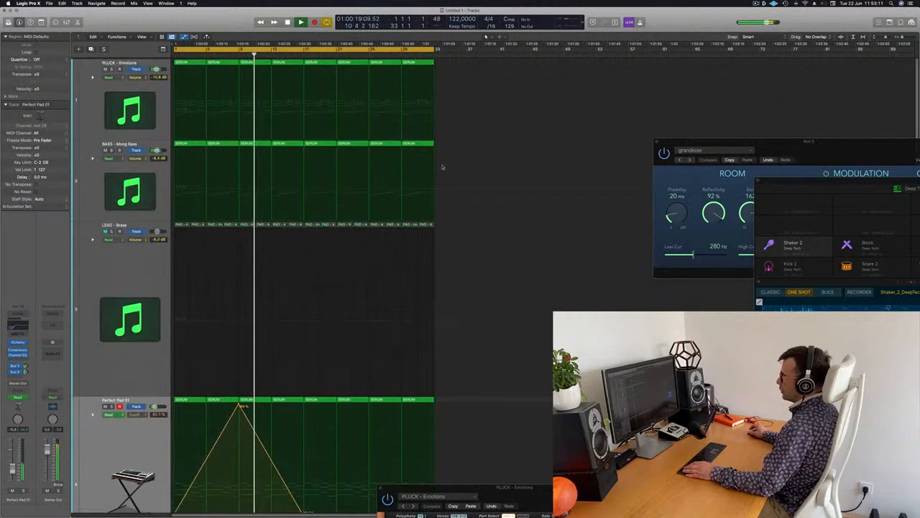
pyautogui.scroll(-6, 502, 197)
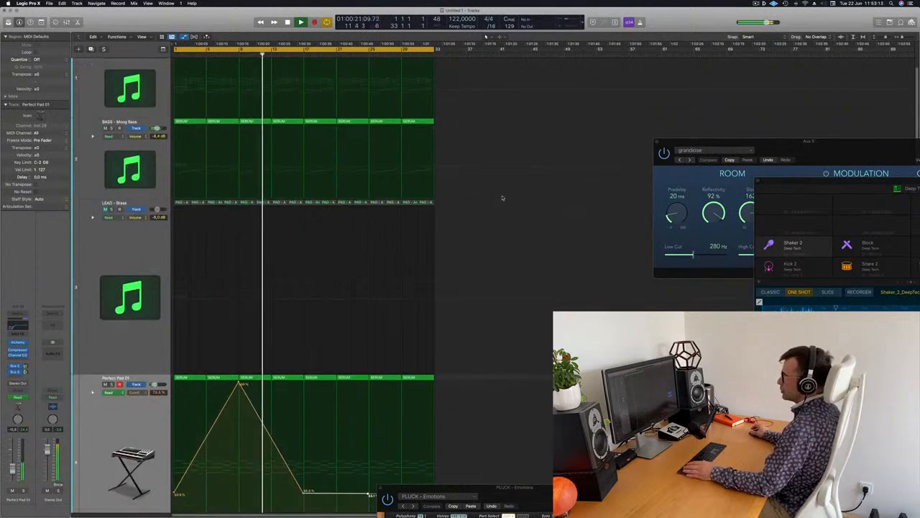
pyautogui.scroll(-2, 502, 198)
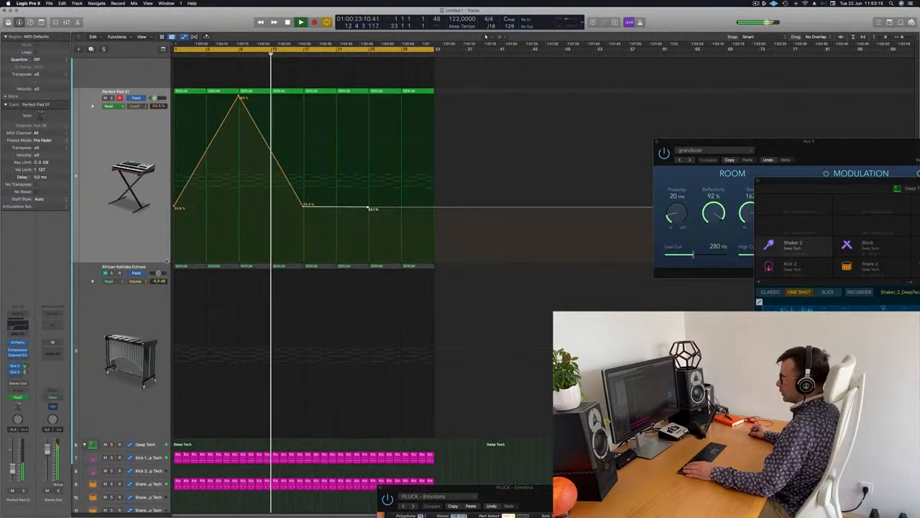
pyautogui.scroll(8, 452, 181)
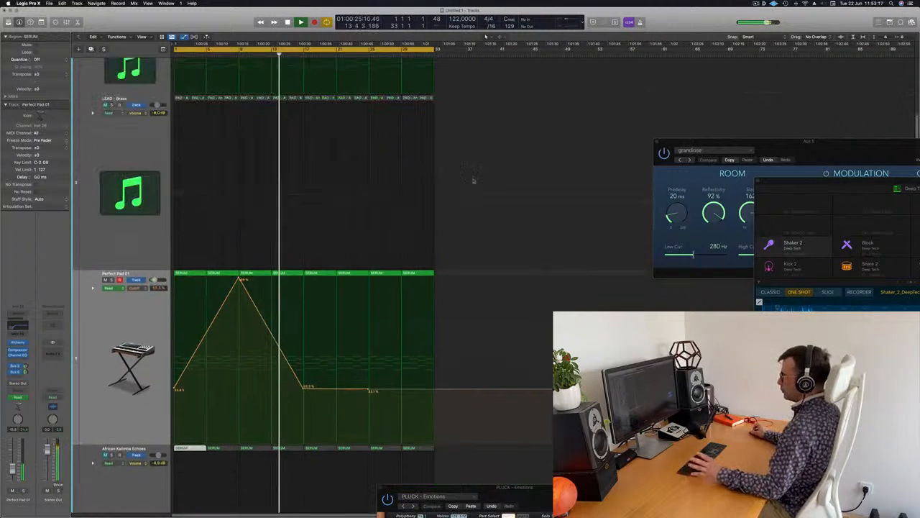
pyautogui.press('super+r')
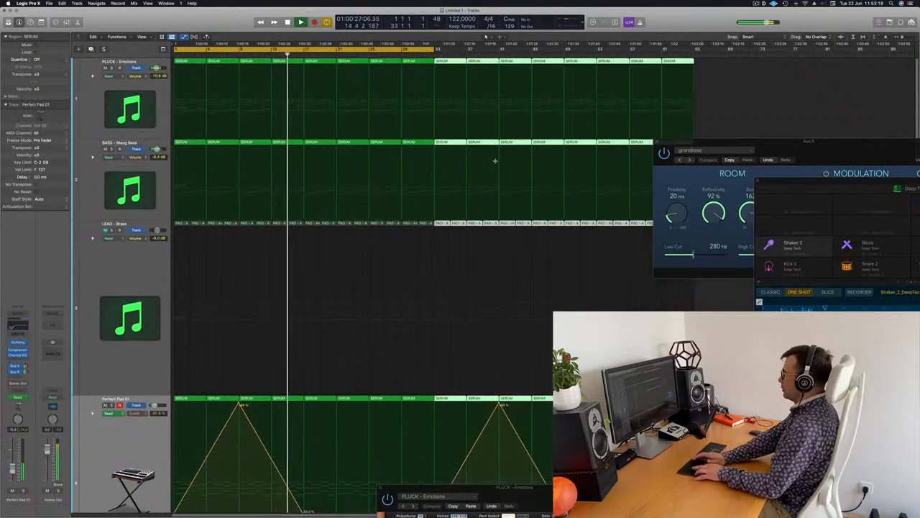
pyautogui.scroll(-1, 495, 164)
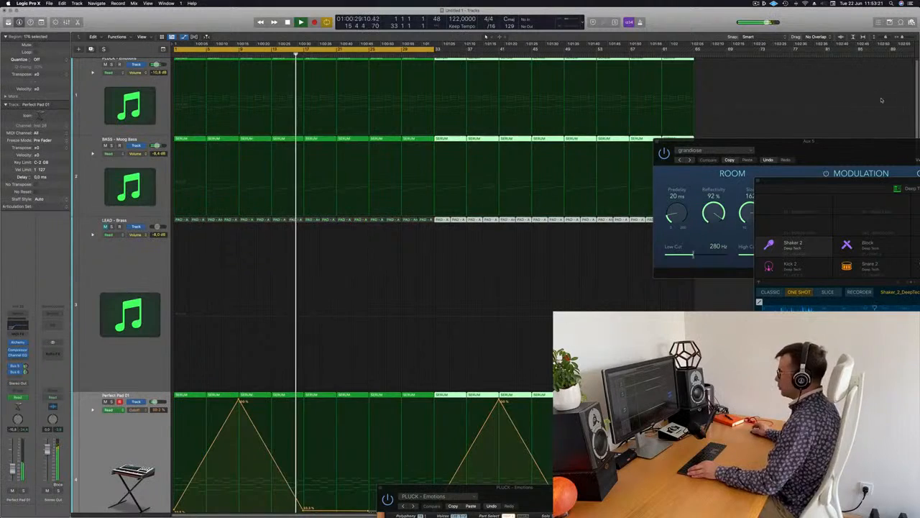
pyautogui.hscroll(-3, 882, 99)
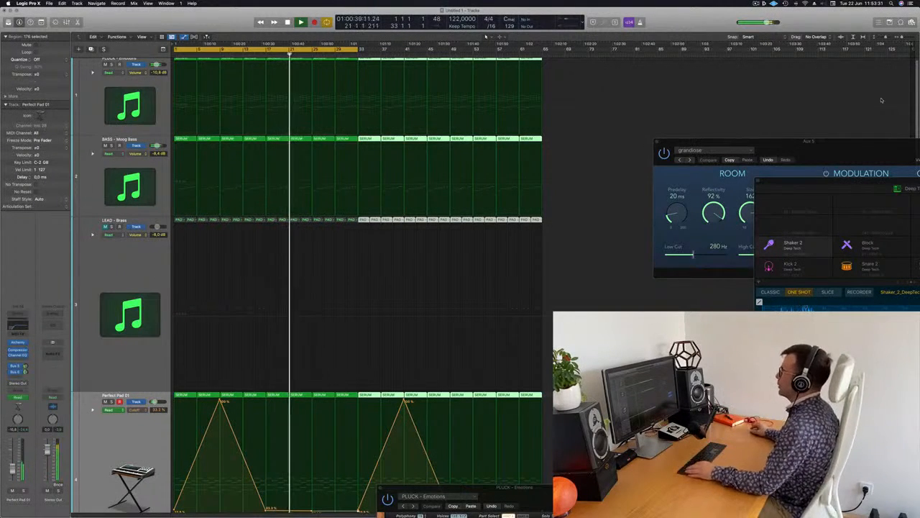
pyautogui.scroll(1, 394, 165)
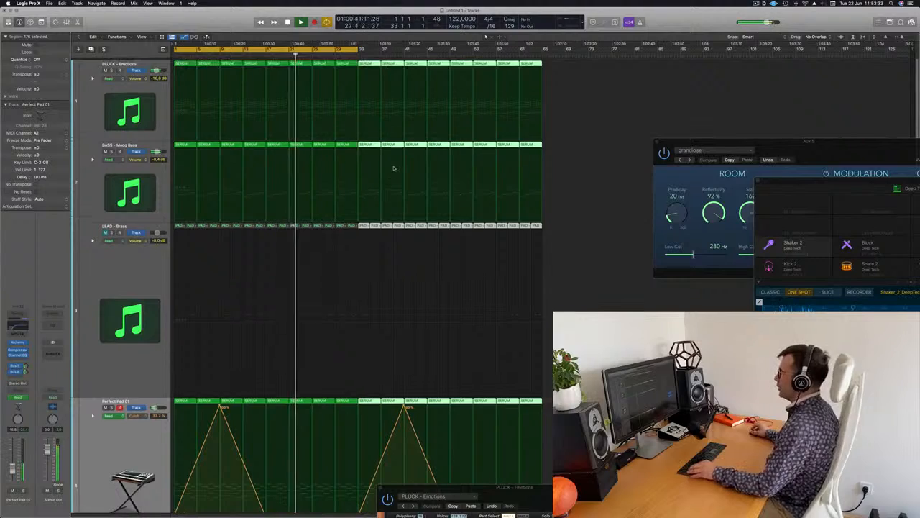
pyautogui.press('super+Up')
pyautogui.press('super+Up')
pyautogui.press('super+Up')
pyautogui.press('super+Up')
pyautogui.press('super+Up')
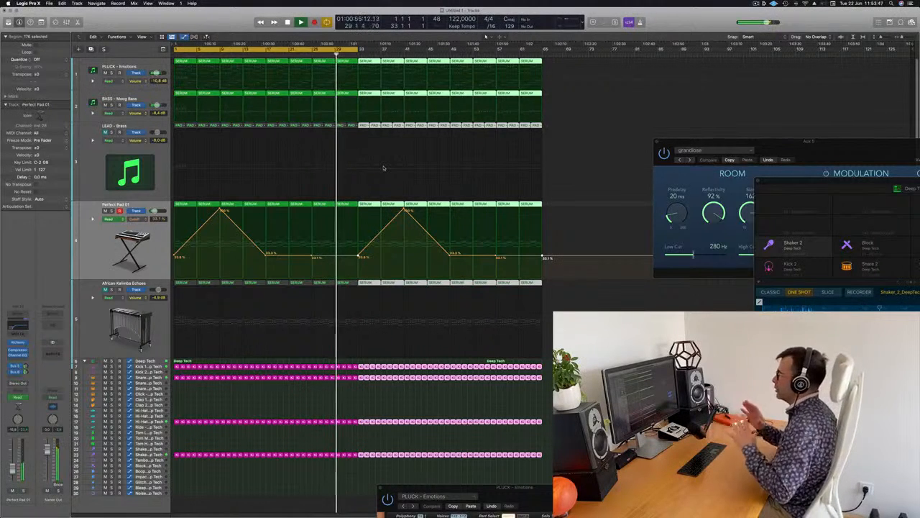
# - Restart playback from the beginning, then color and name all regions by their tracks
pyautogui.press('Return')
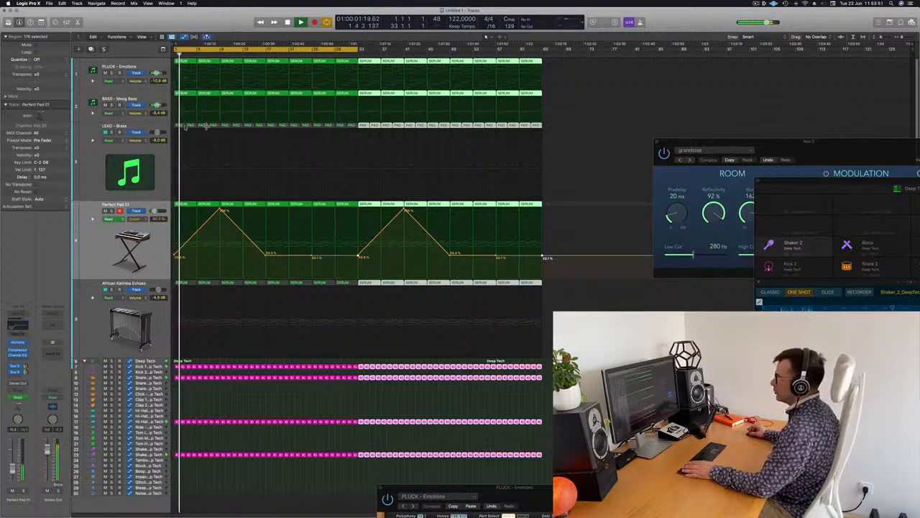
pyautogui.click(177, 125)
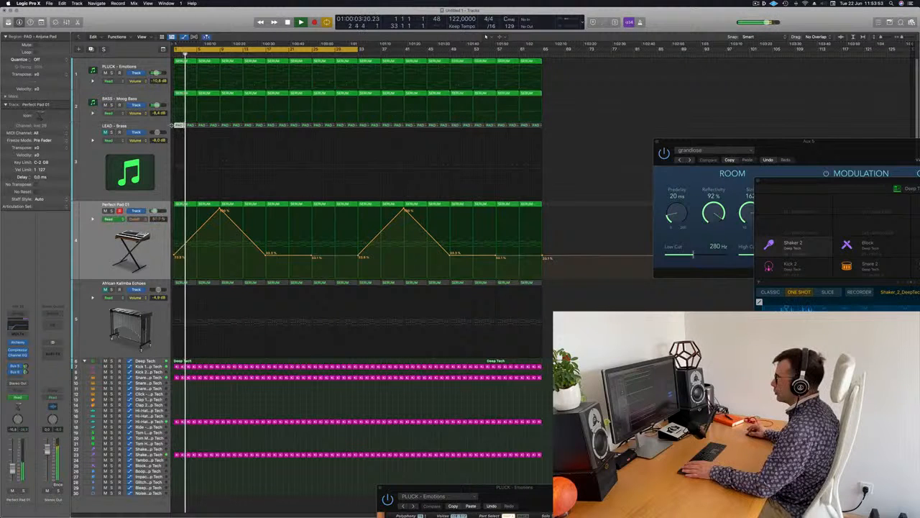
pyautogui.moveTo(172, 126); pyautogui.dragTo(335, 125)
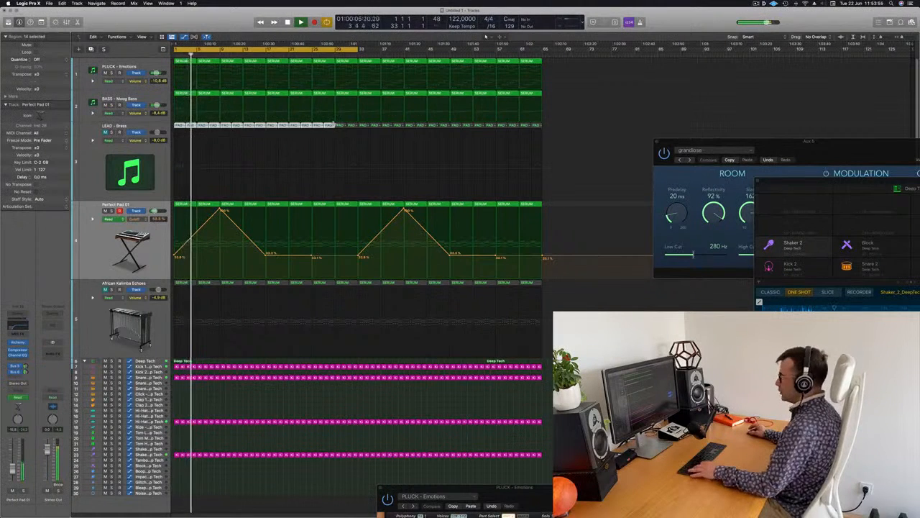
pyautogui.press('super+a')
pyautogui.rightClick(328, 94)
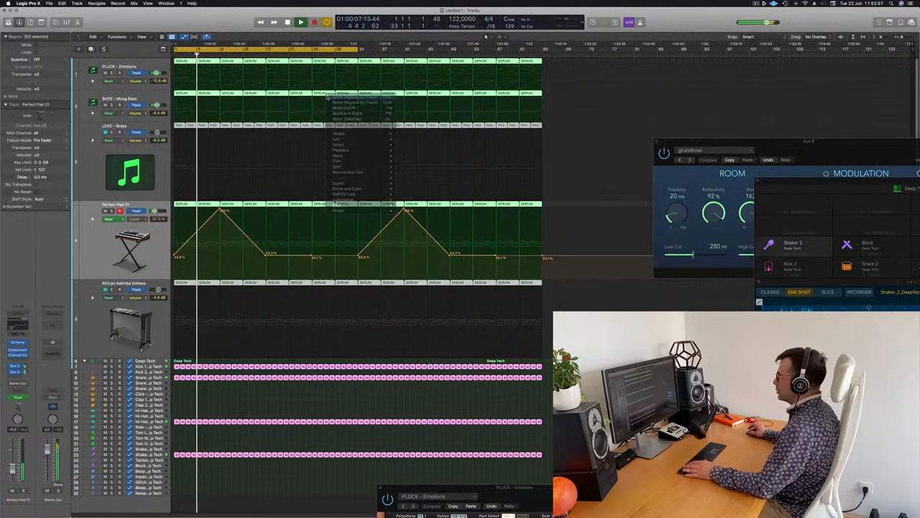
pyautogui.rightClick(327, 95)
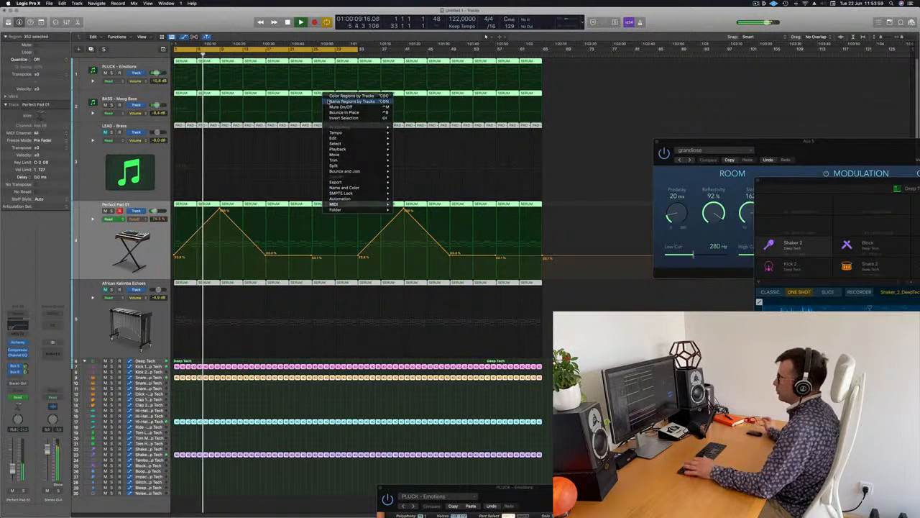
pyautogui.click(338, 102)
# - Deselect the regions, select the BASS - Moog Bass track and remove its stray Volume automation point at bar 1
pyautogui.click(597, 95)
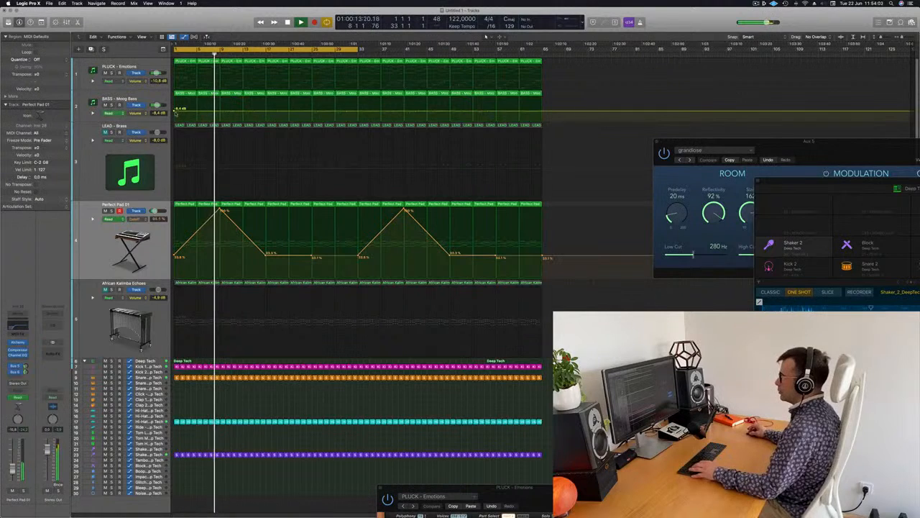
pyautogui.click(154, 96)
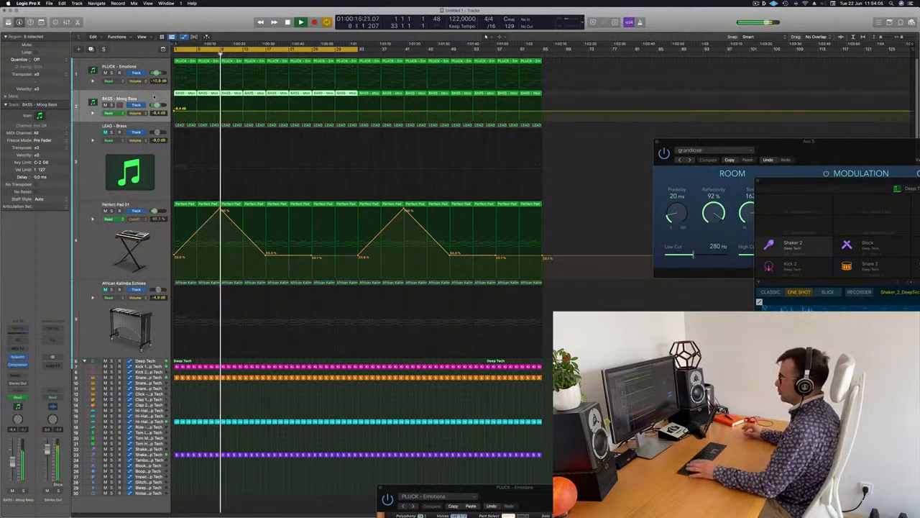
pyautogui.doubleClick(174, 111)
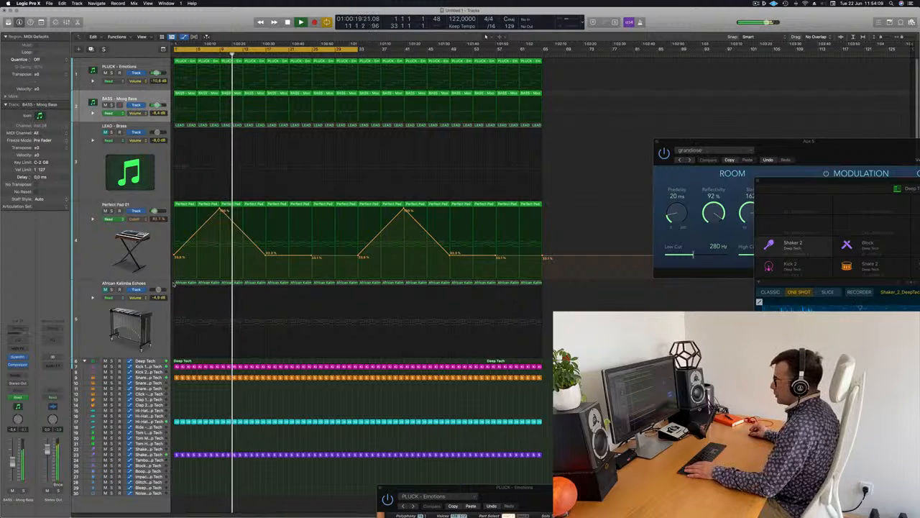
# - Delete the first four African Kalimba Echoes regions, covering bars 1 to 16, and unmute the track
pyautogui.moveTo(174, 283); pyautogui.dragTo(256, 284)
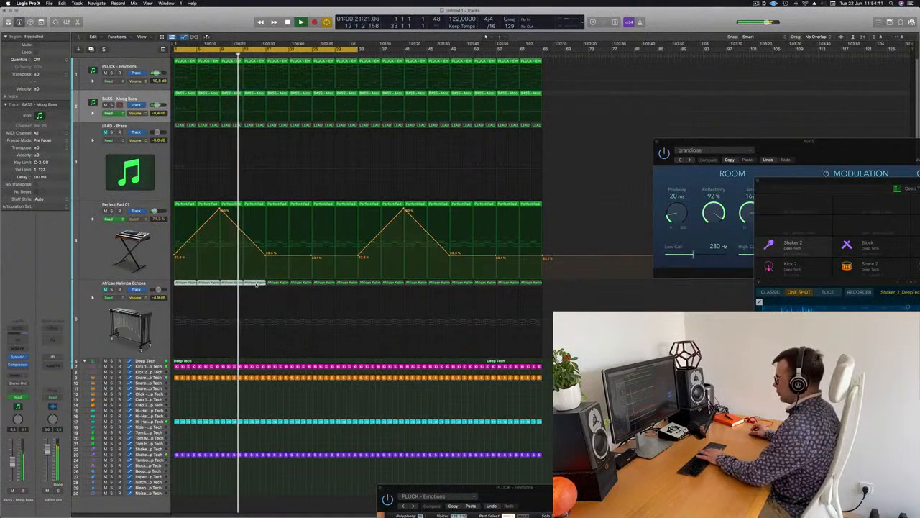
pyautogui.press('Delete')
pyautogui.click(105, 290)
# - Delete three consecutive African Kalimba Echoes regions starting at bar 33
pyautogui.click(364, 284)
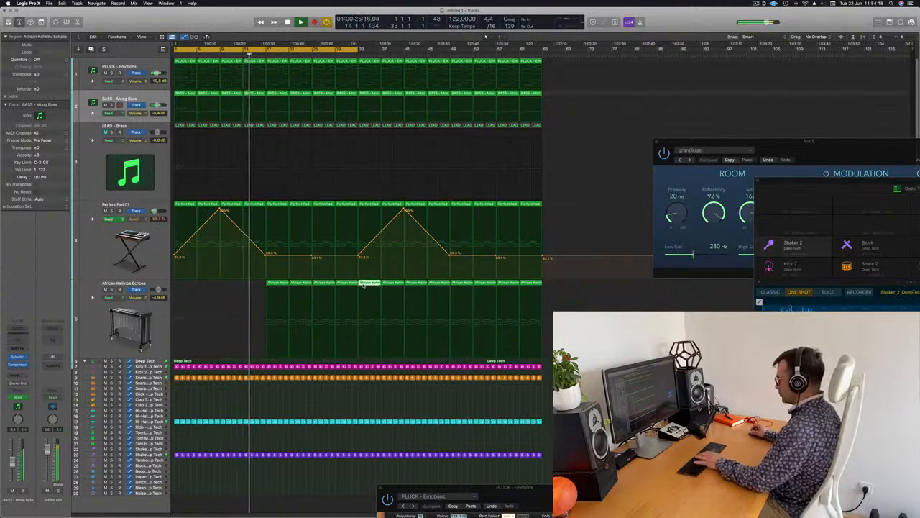
pyautogui.press('Delete')
pyautogui.press('Delete')
pyautogui.press('Delete')
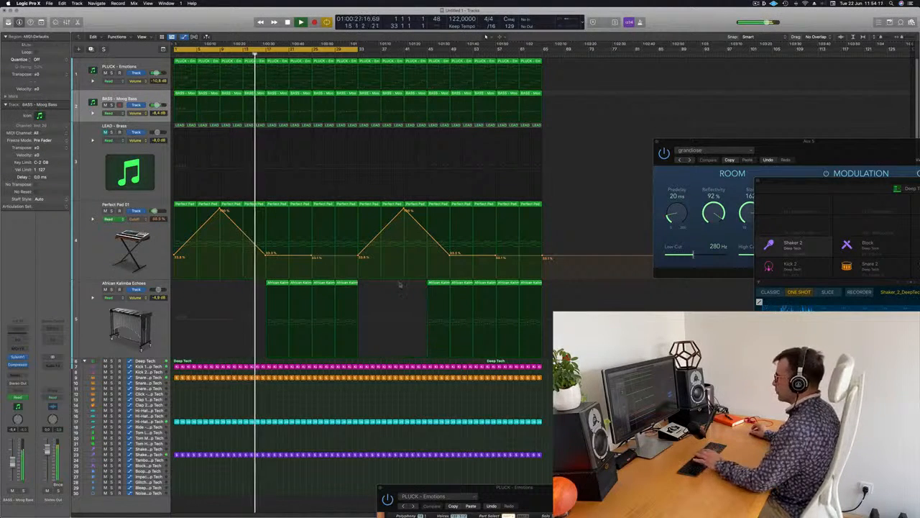
# - Create a drum break before bar 17 by deleting bar 16's snare, hi-hat and shaker regions and the second half of its kick region
pyautogui.scroll(8, 297, 341)
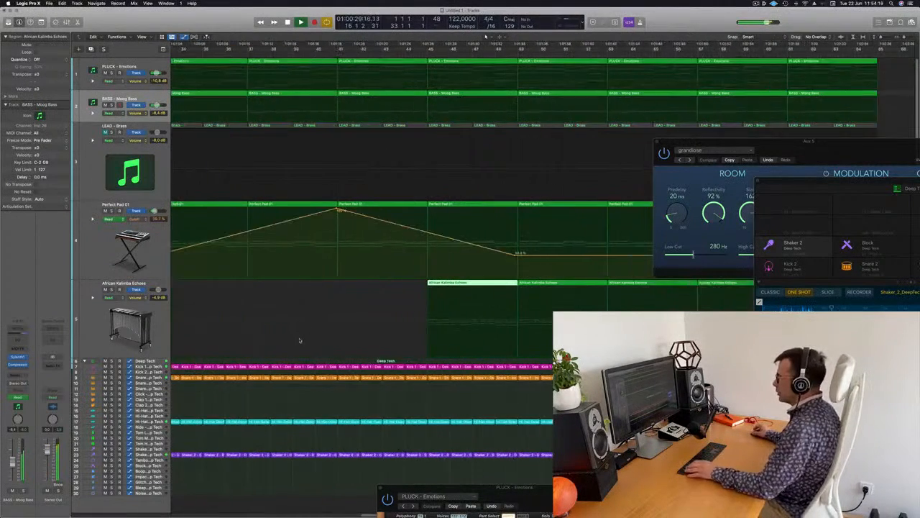
pyautogui.hscroll(-5, 396, 327)
pyautogui.hscroll(-8, 396, 328)
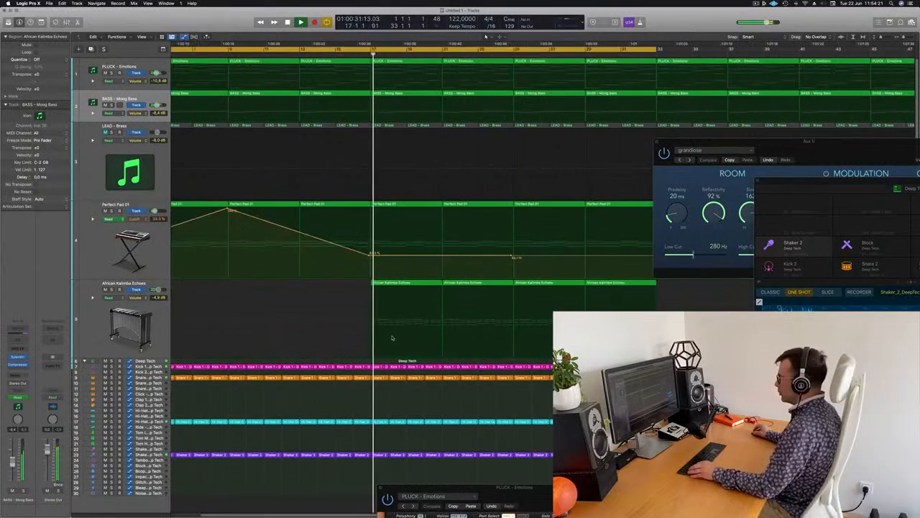
pyautogui.click(266, 53)
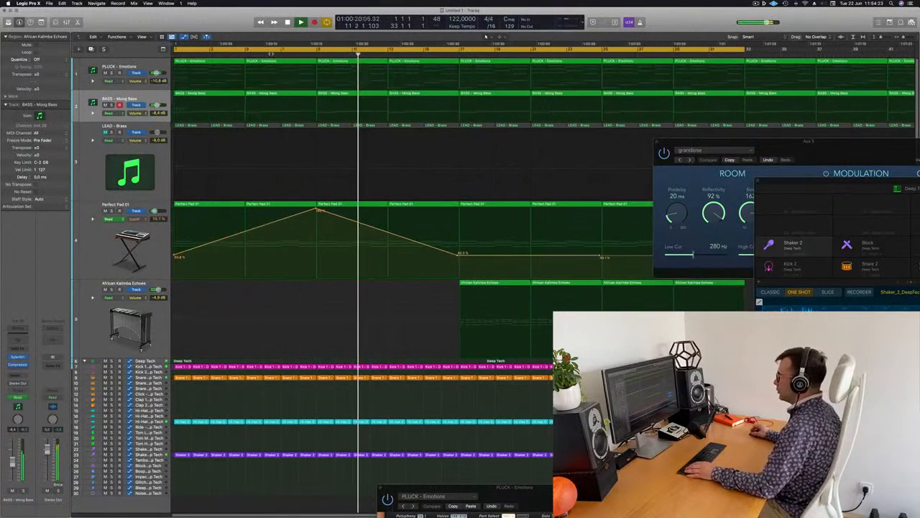
pyautogui.scroll(-4, 439, 394)
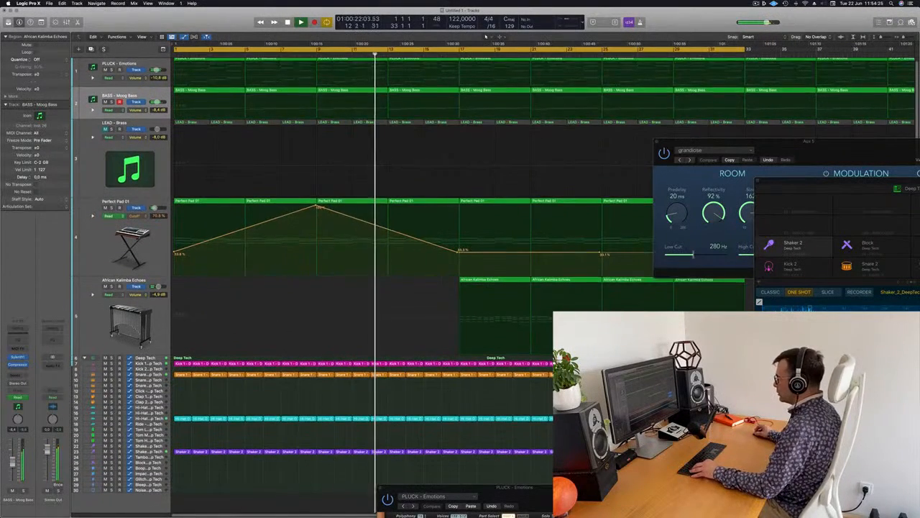
pyautogui.moveTo(371, 466); pyautogui.dragTo(373, 387)
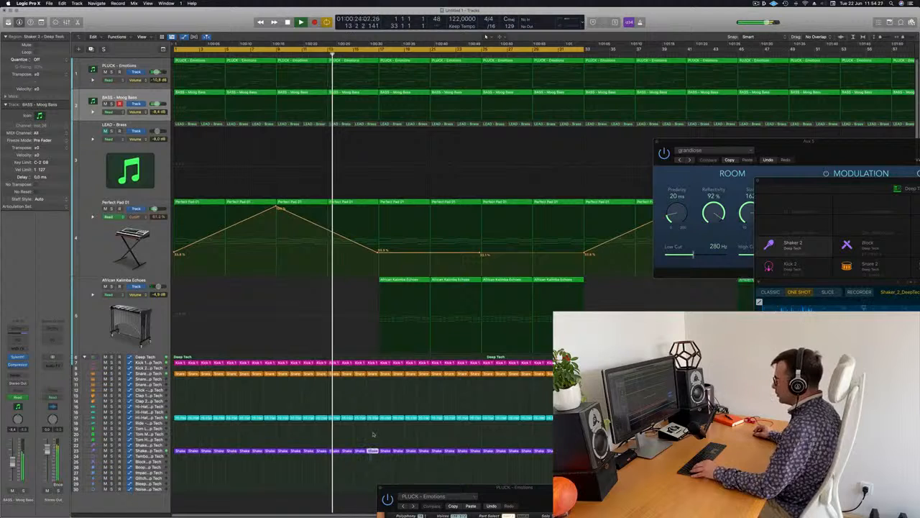
pyautogui.press('Delete')
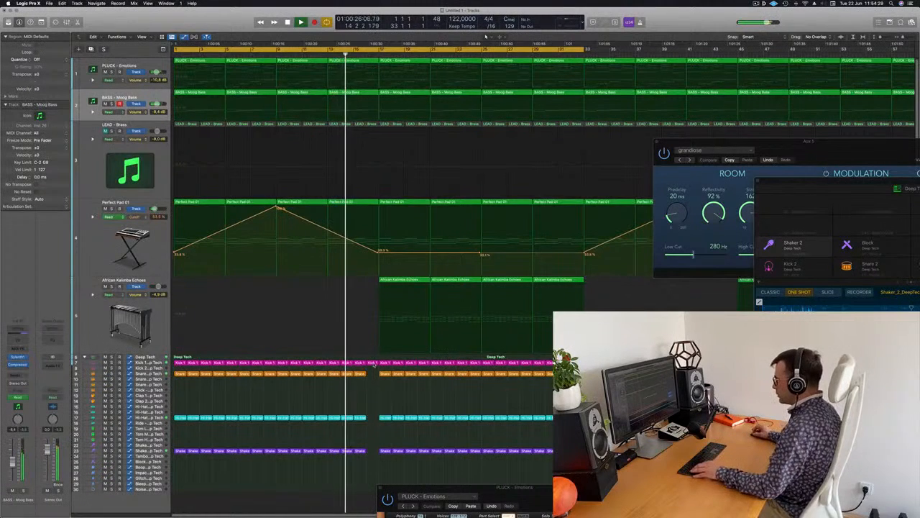
pyautogui.click(373, 363)
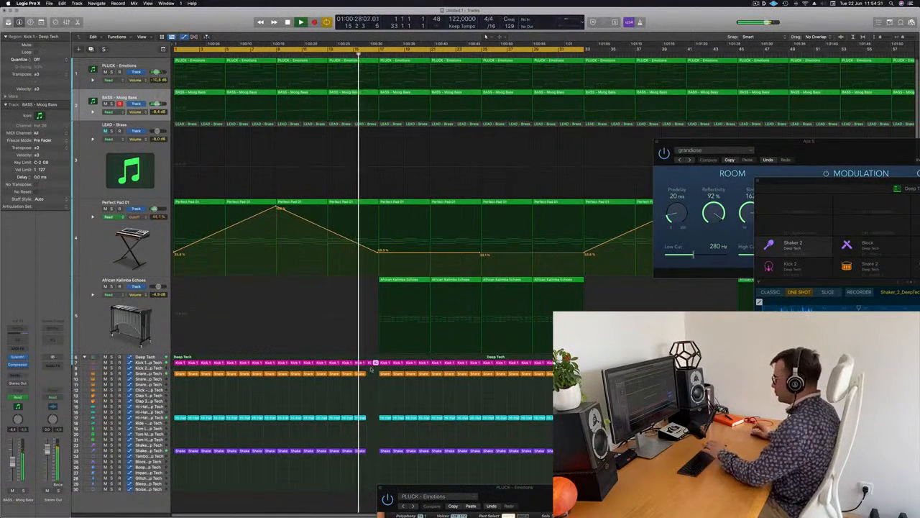
pyautogui.press('Delete')
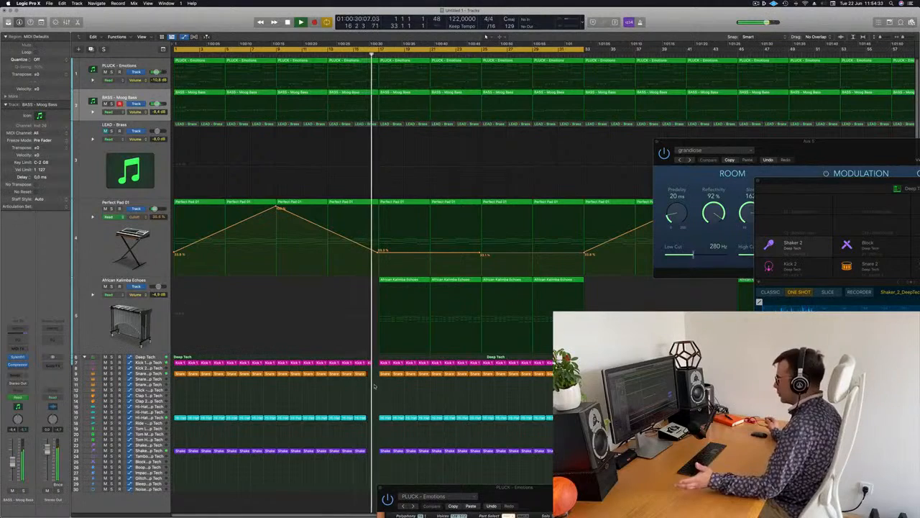
# - Lower the volume of the African Kalimba Echoes track to -6.3 dB
pyautogui.press('super+Left')
pyautogui.press('super+Left')
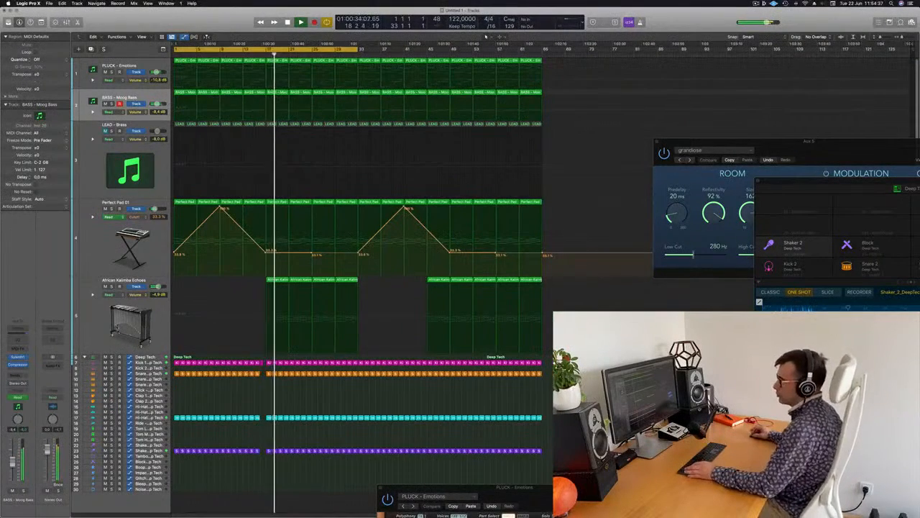
pyautogui.moveTo(158, 287); pyautogui.dragTo(158, 286)
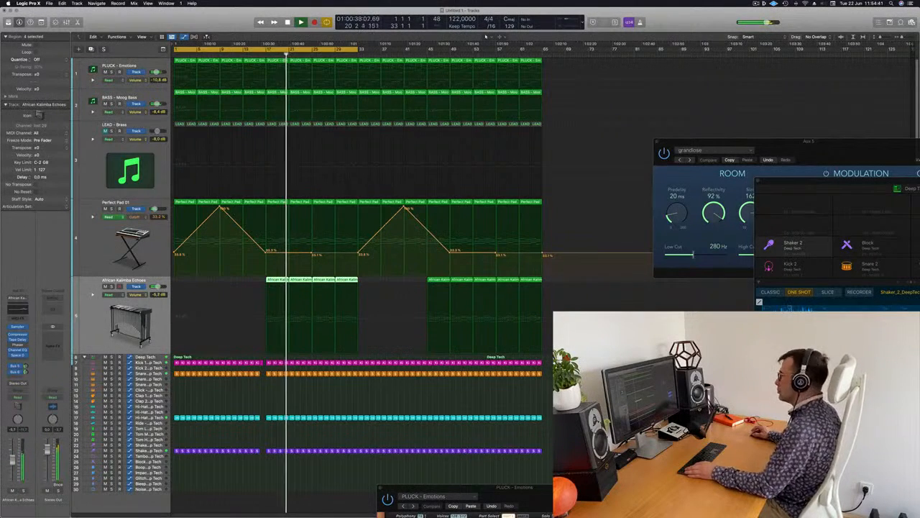
# - Extend the cycle range from bar 33 to bar 65 so the whole arrangement loops
pyautogui.press('super+Right')
pyautogui.press('super+Left')
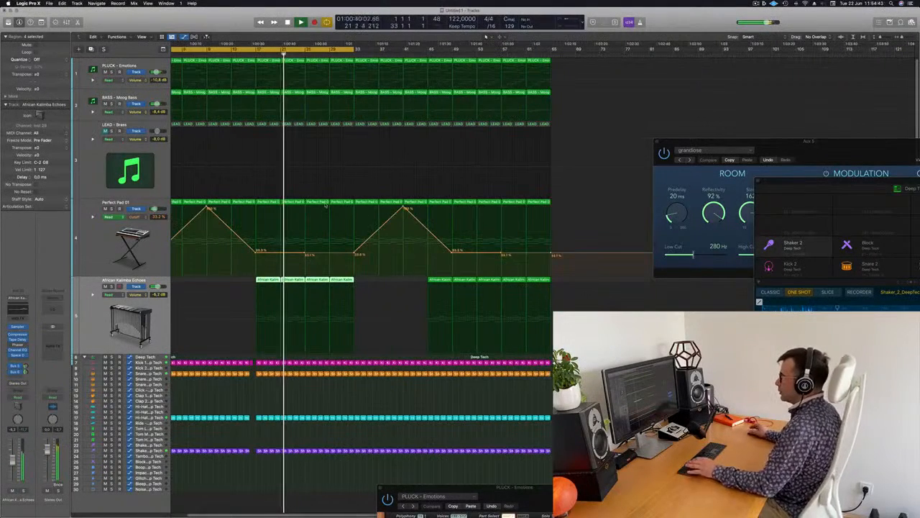
pyautogui.moveTo(355, 49); pyautogui.dragTo(550, 58)
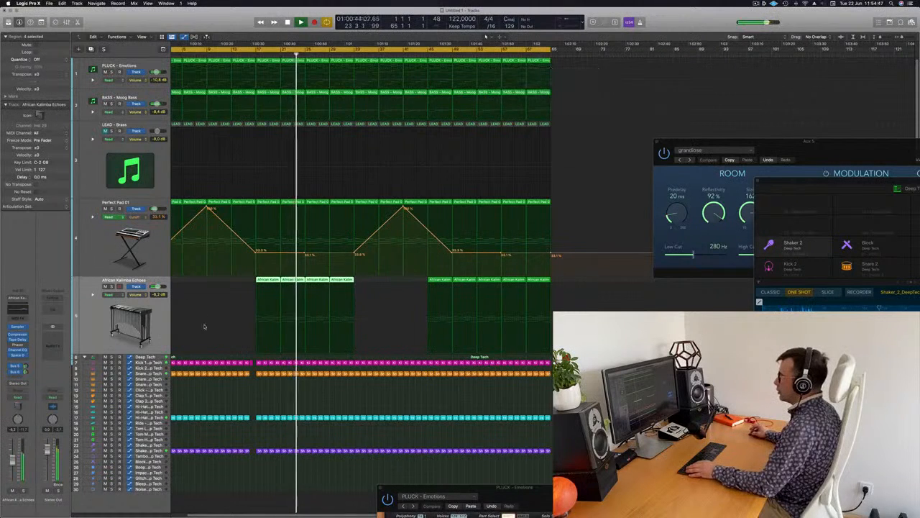
pyautogui.hscroll(-2, 232, 207)
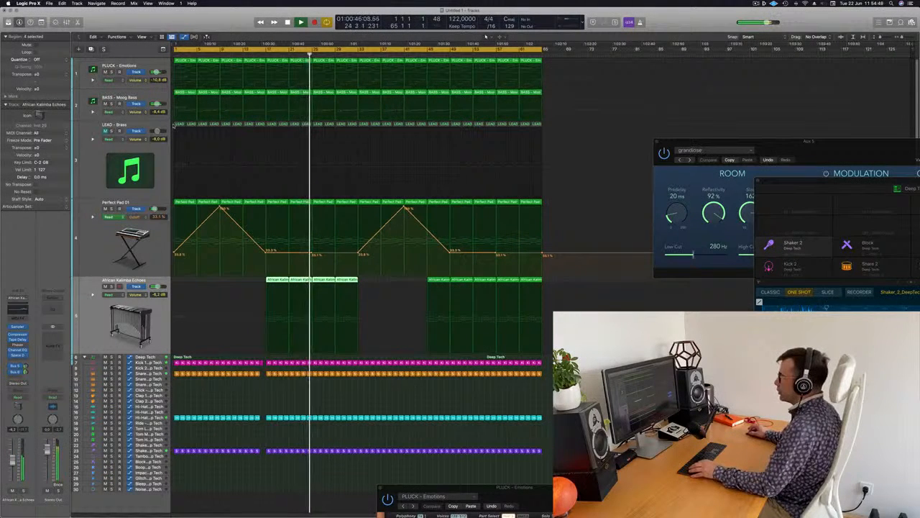
# - Delete the LEAD - Brass regions covering bars 1 to 32
pyautogui.moveTo(173, 124); pyautogui.dragTo(349, 130)
pyautogui.press('Delete')
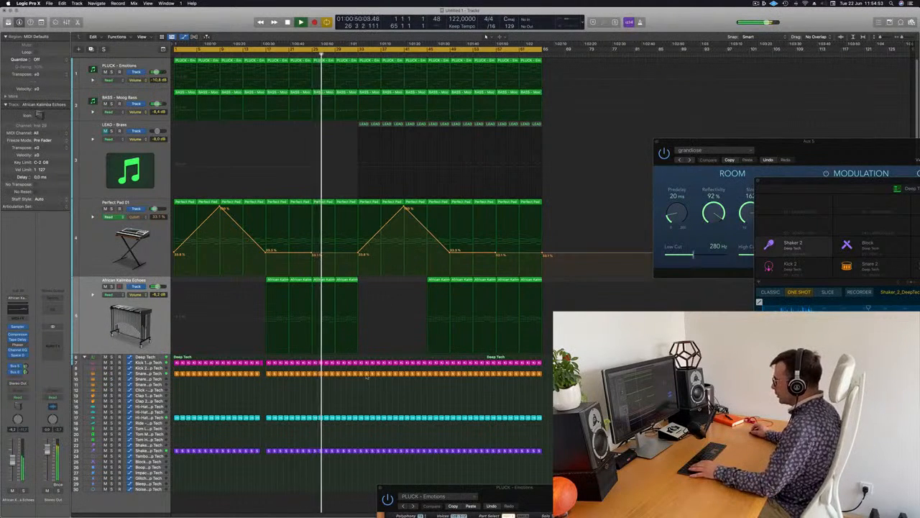
# - Strip back the section from bar 33 by deleting snare, hi-hat and shaker regions in bars 33 to 44 and PLUCK - Emotions regions in bars 33 to 40
pyautogui.moveTo(361, 369); pyautogui.dragTo(424, 465)
pyautogui.press('Delete')
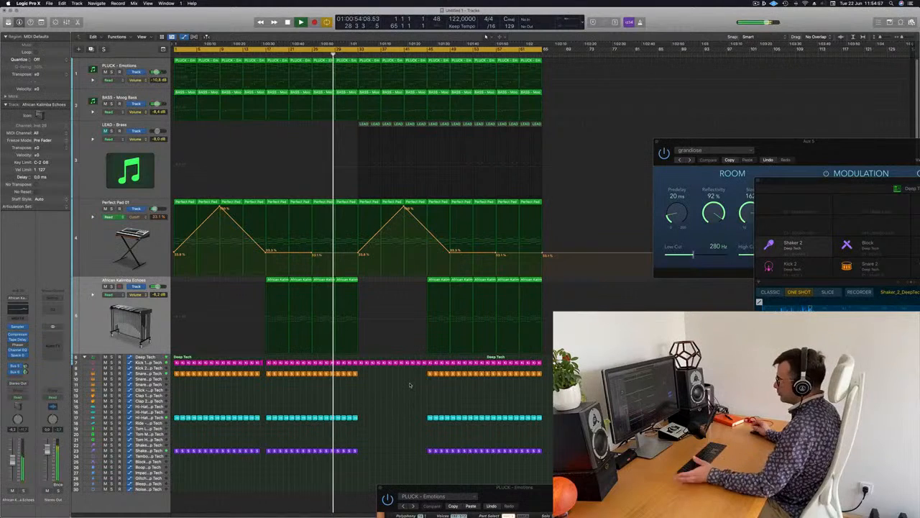
pyautogui.click(373, 61)
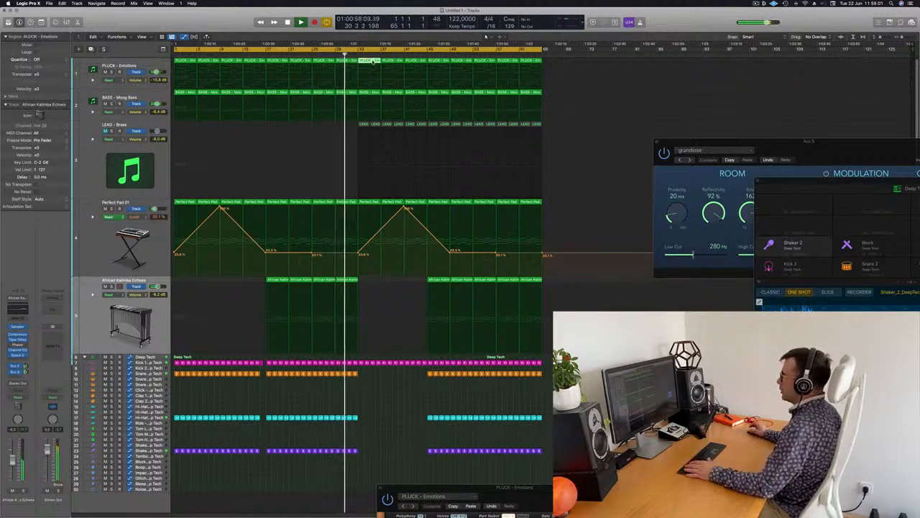
pyautogui.press('Delete')
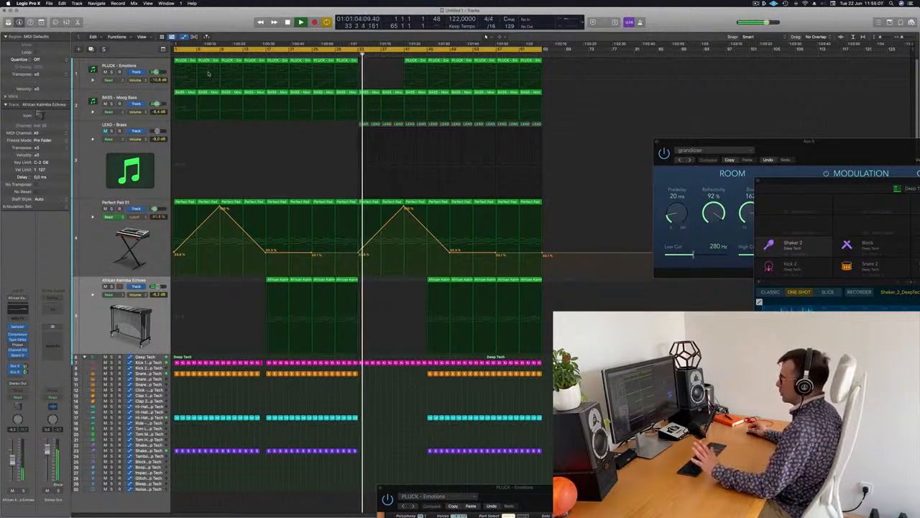
# - Unmute the LEAD - Brass track and select it
pyautogui.click(105, 131)
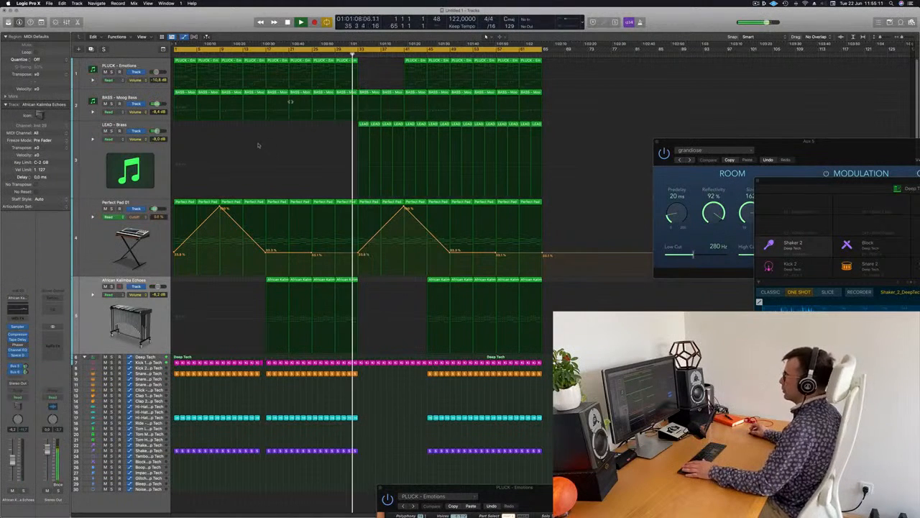
pyautogui.click(165, 166)
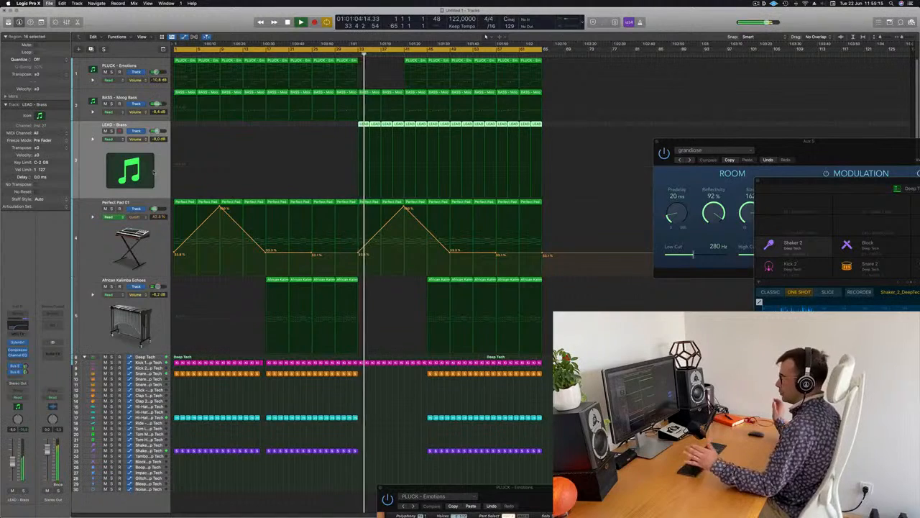
# - Save the project as a package in the Logic folder with audio files included, and play the arrangement from about bar 29
pyautogui.press('super+s')
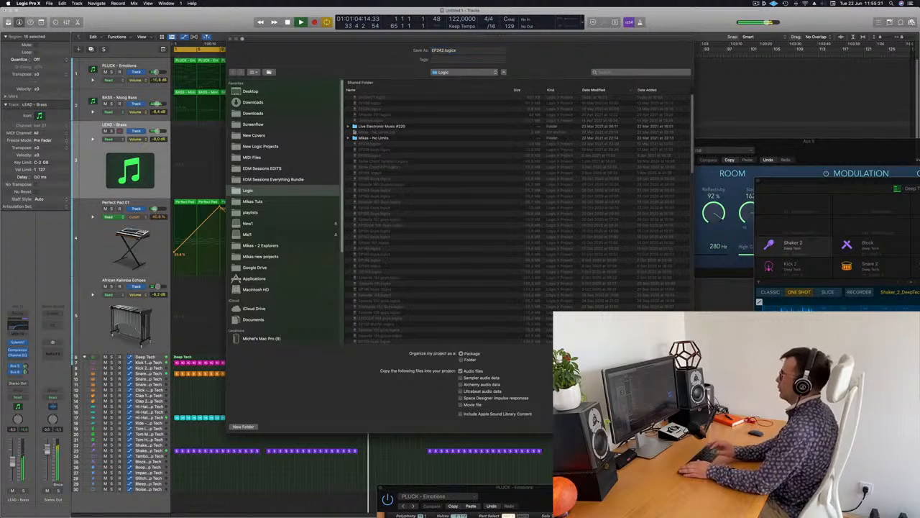
pyautogui.press('Return')
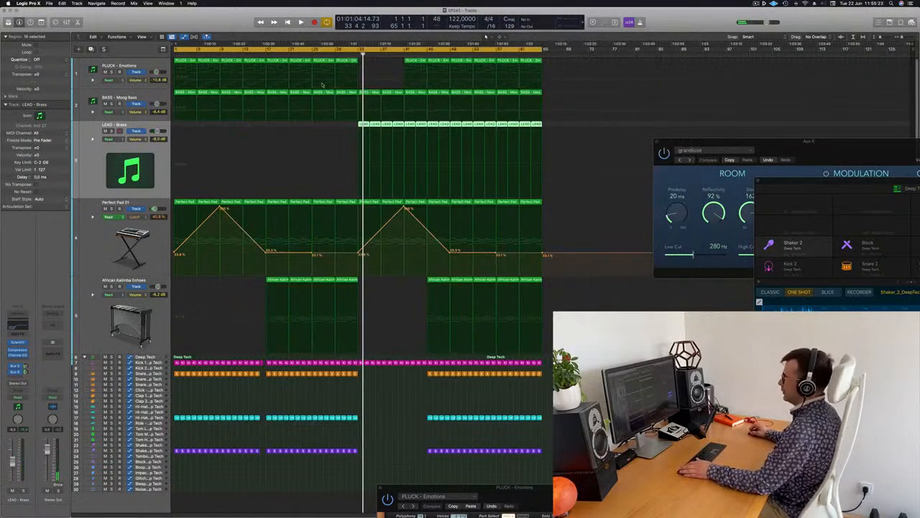
pyautogui.press('space')
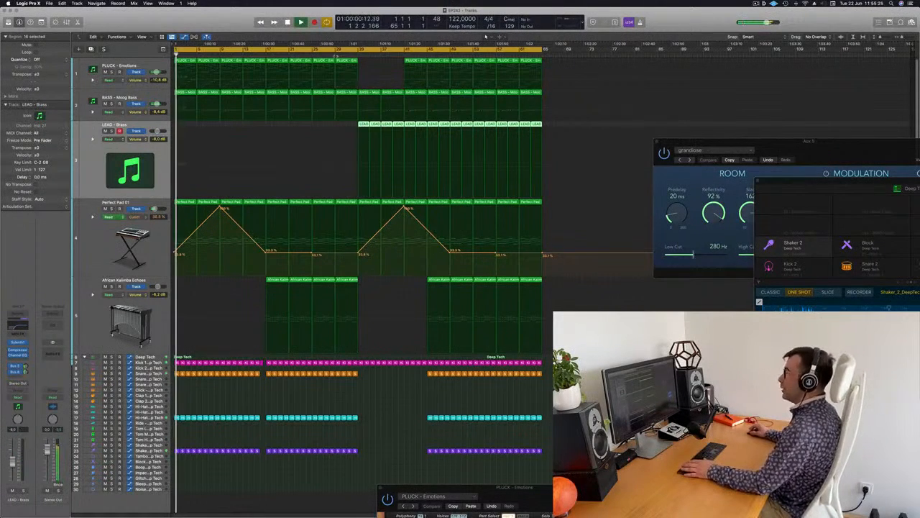
pyautogui.click(334, 55)
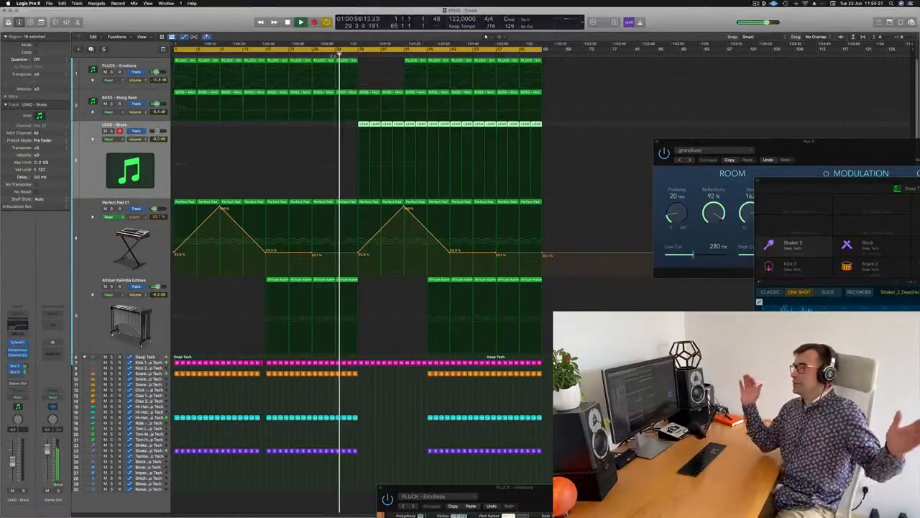